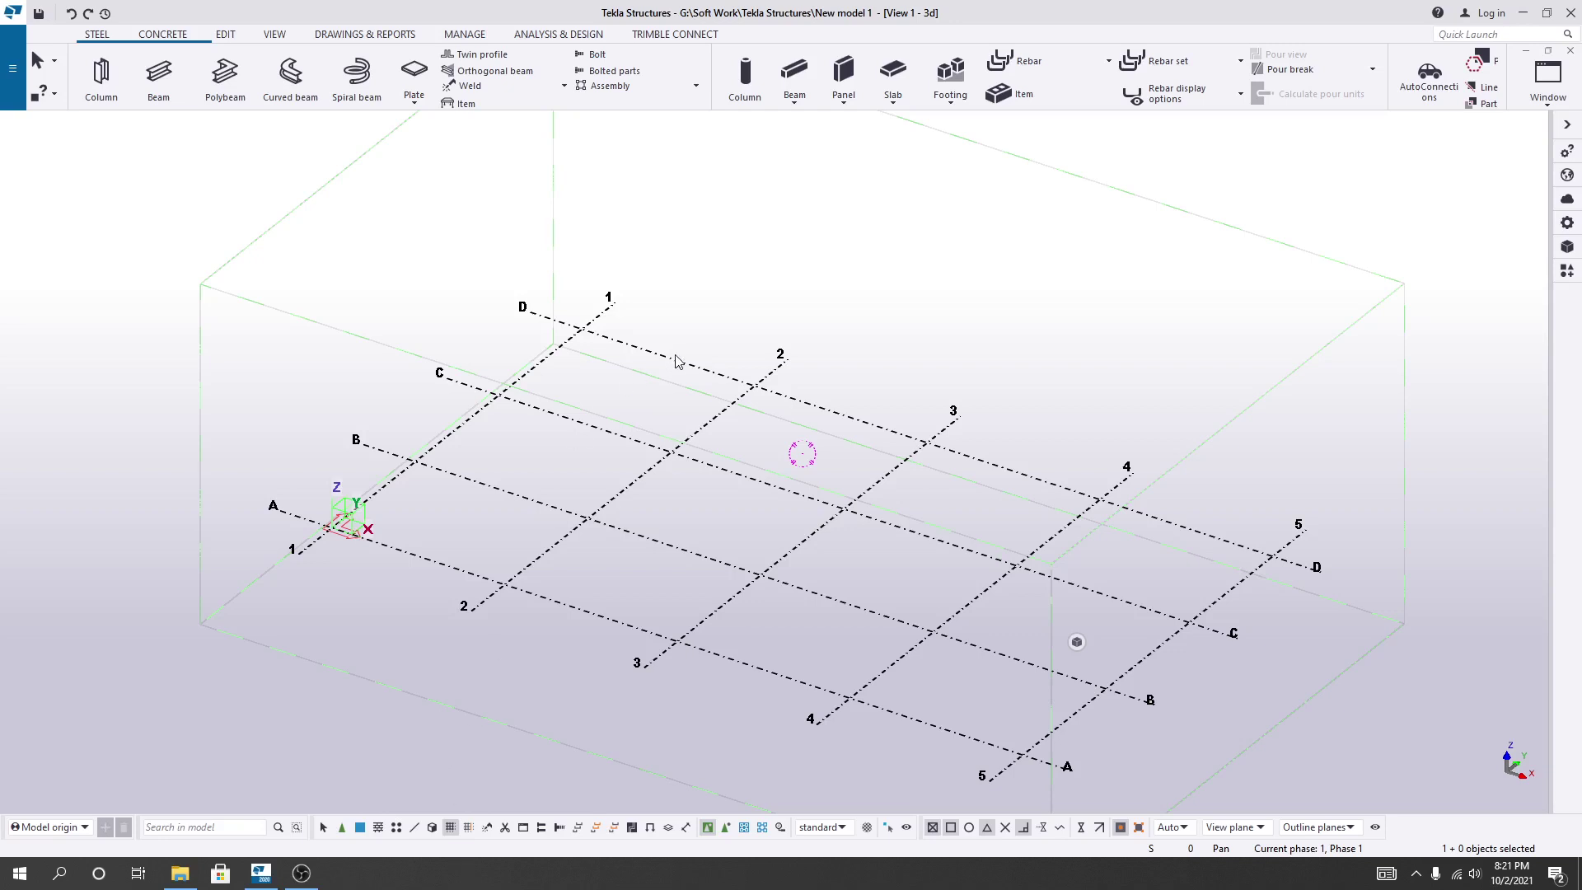
{"action": "middle_click_drag", "start_coordinate": [698, 330], "coordinate": [692, 323]}
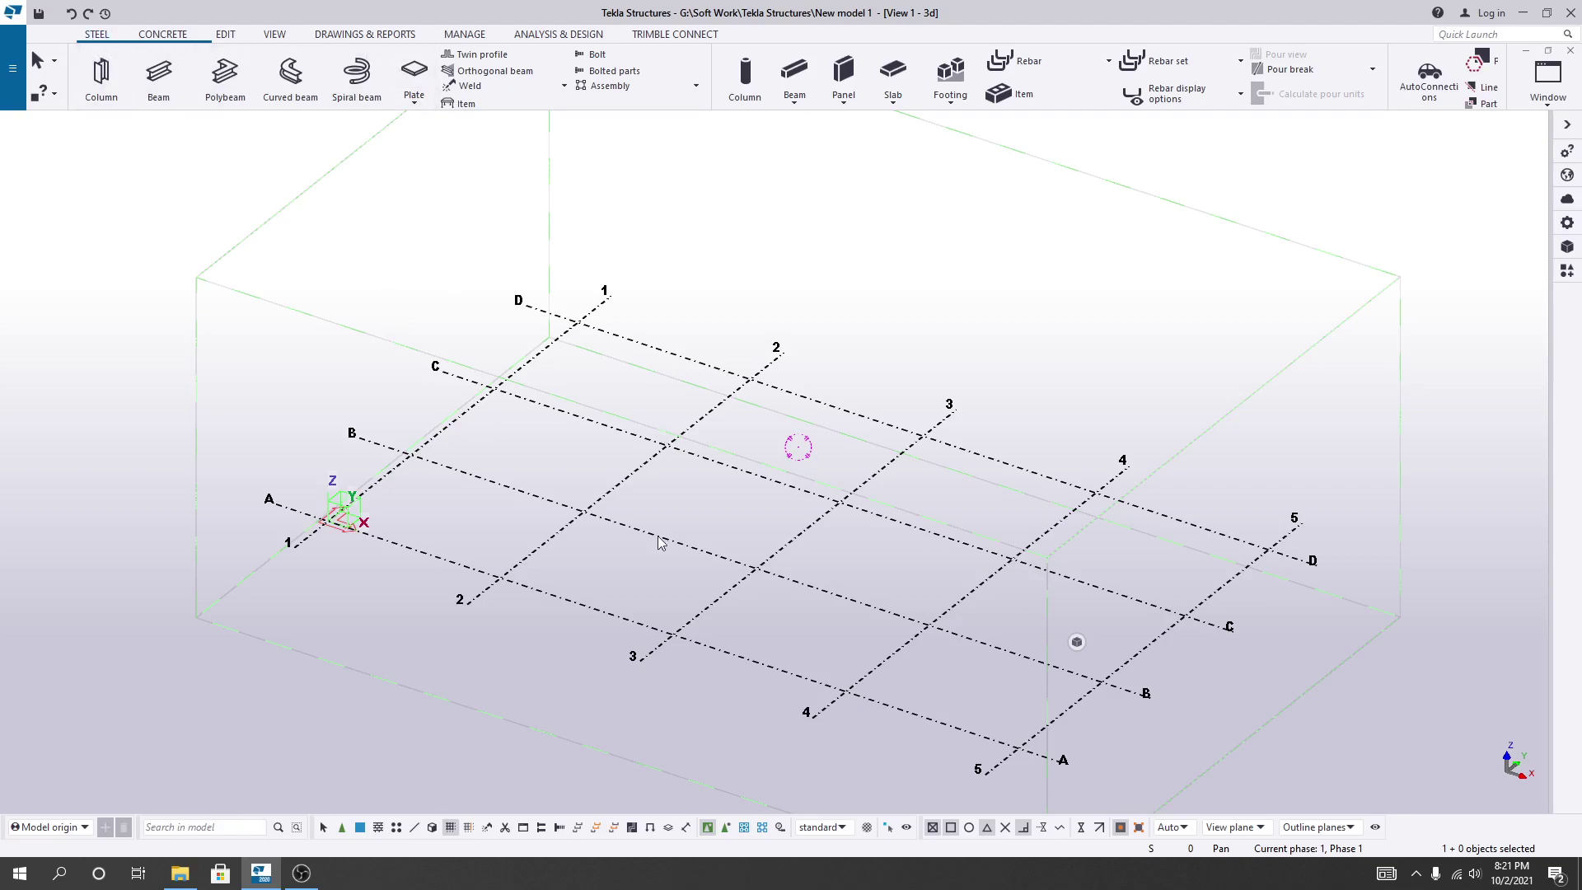
{"action": "middle_click_drag", "start_coordinate": [739, 497], "coordinate": [741, 504]}
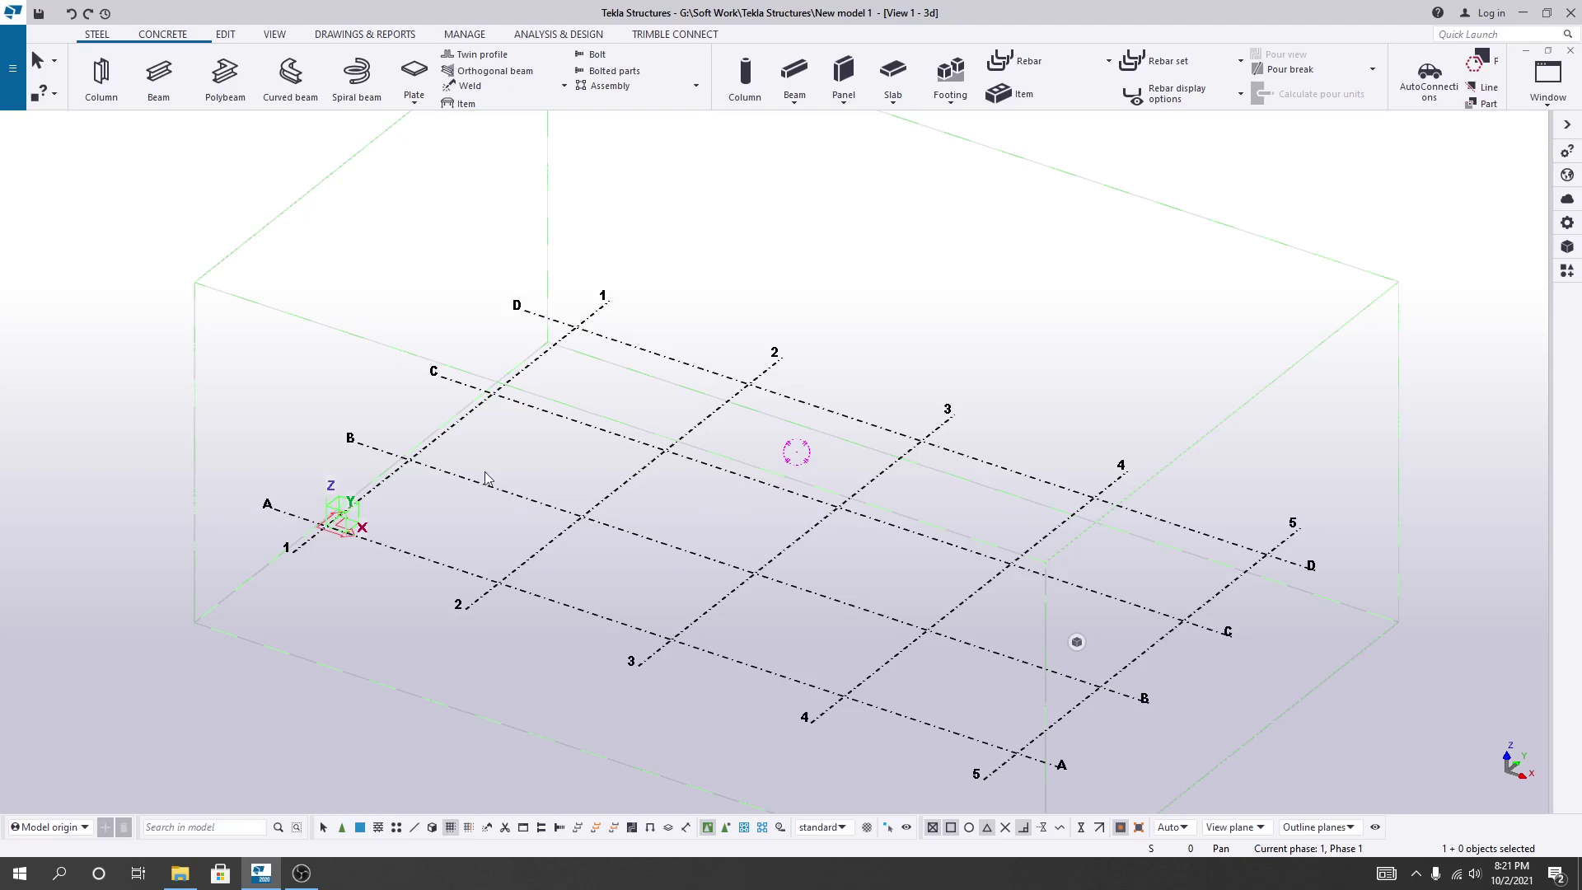
{"action": "middle_click_drag", "start_coordinate": [490, 479], "coordinate": [474, 469]}
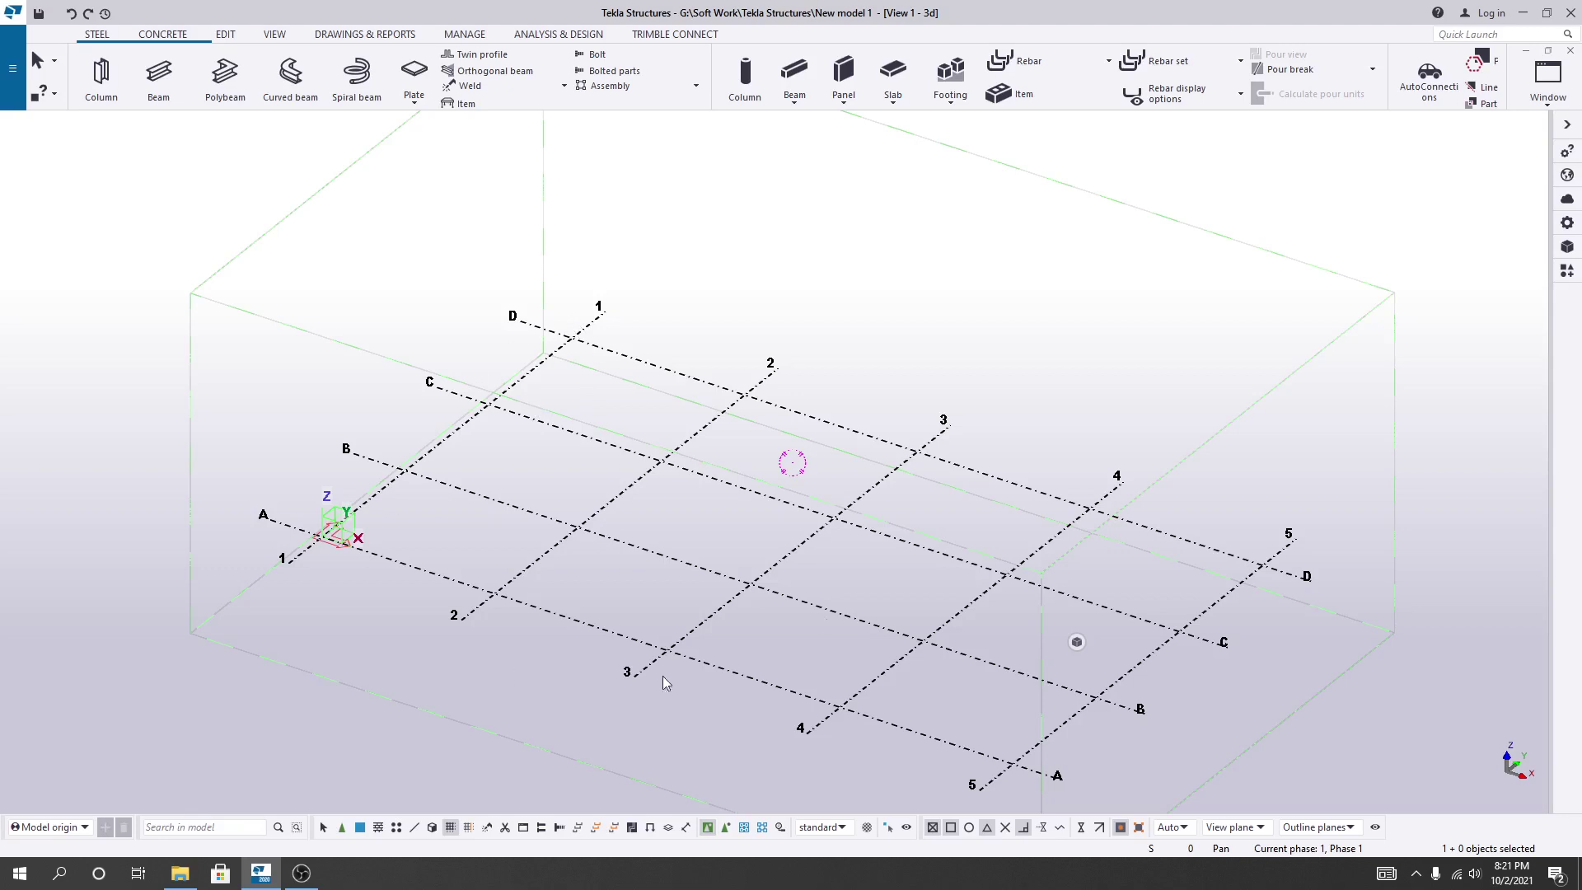
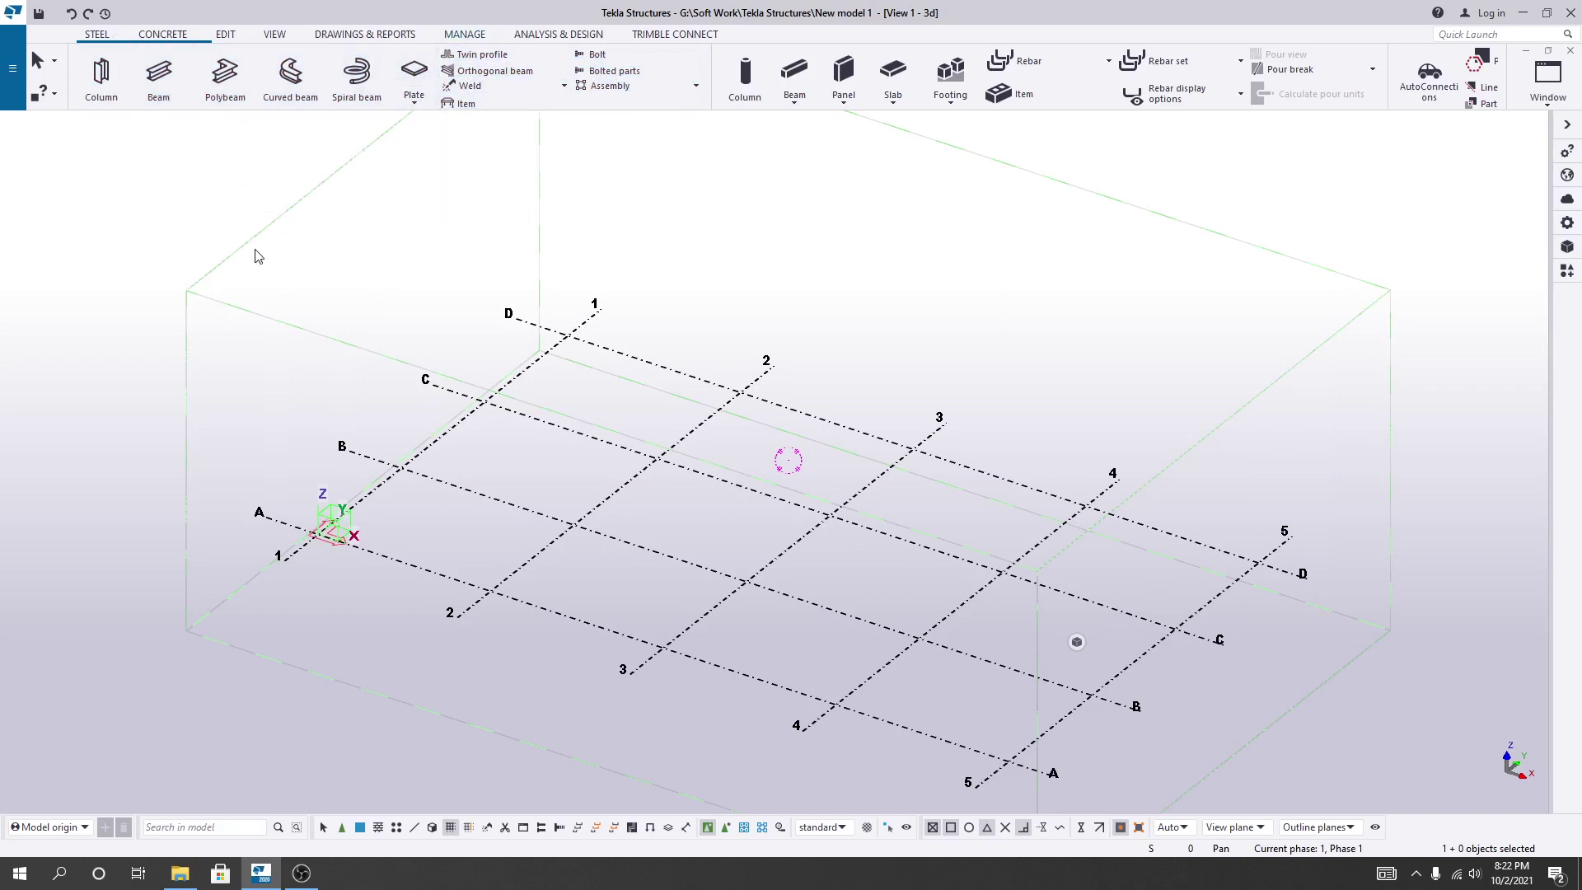
{"action": "middle_click_drag", "start_coordinate": [255, 272], "coordinate": [252, 282]}
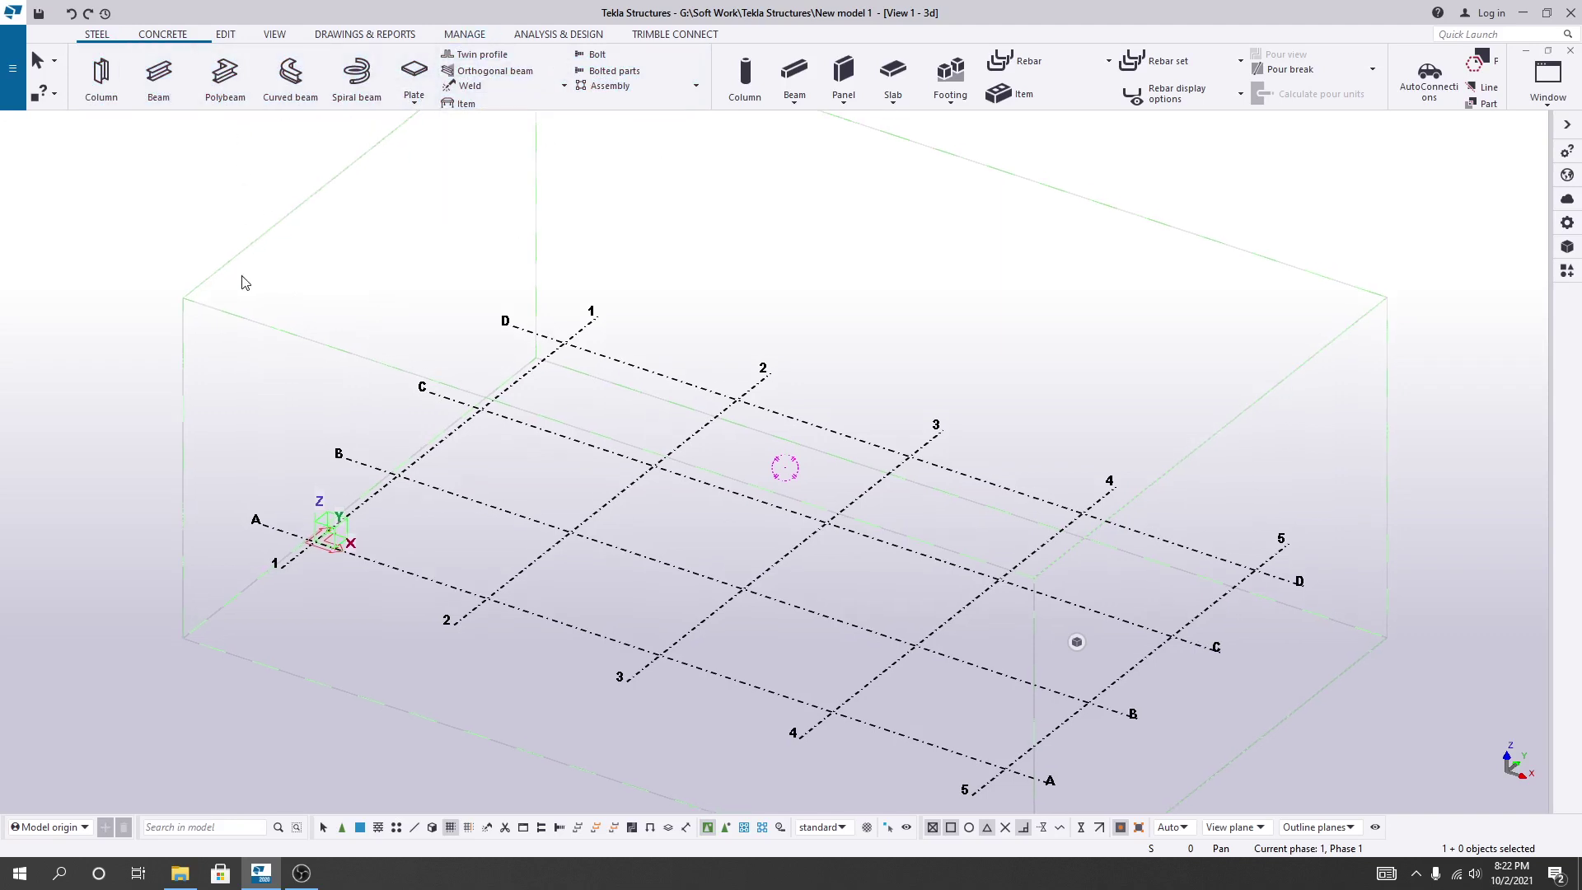
Place steel columns along grid line 2 at its intersections with grid lines A, B, C and D.
{"action": "left_click", "coordinate": [113, 97]}
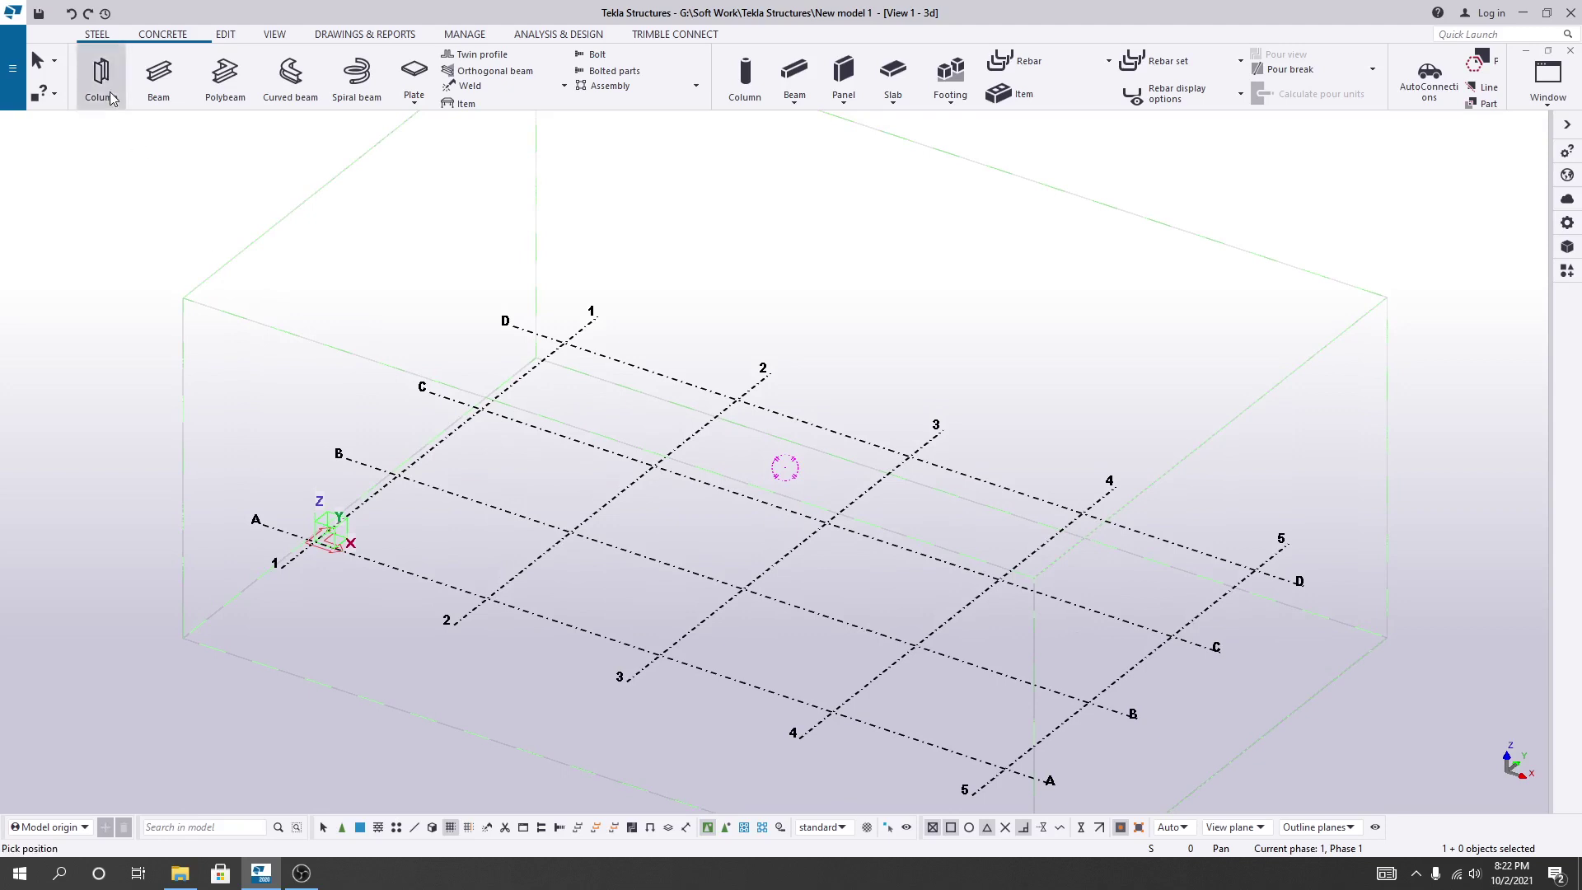
{"action": "middle_click_drag", "start_coordinate": [449, 678], "coordinate": [488, 669]}
{"action": "left_click", "coordinate": [522, 590]}
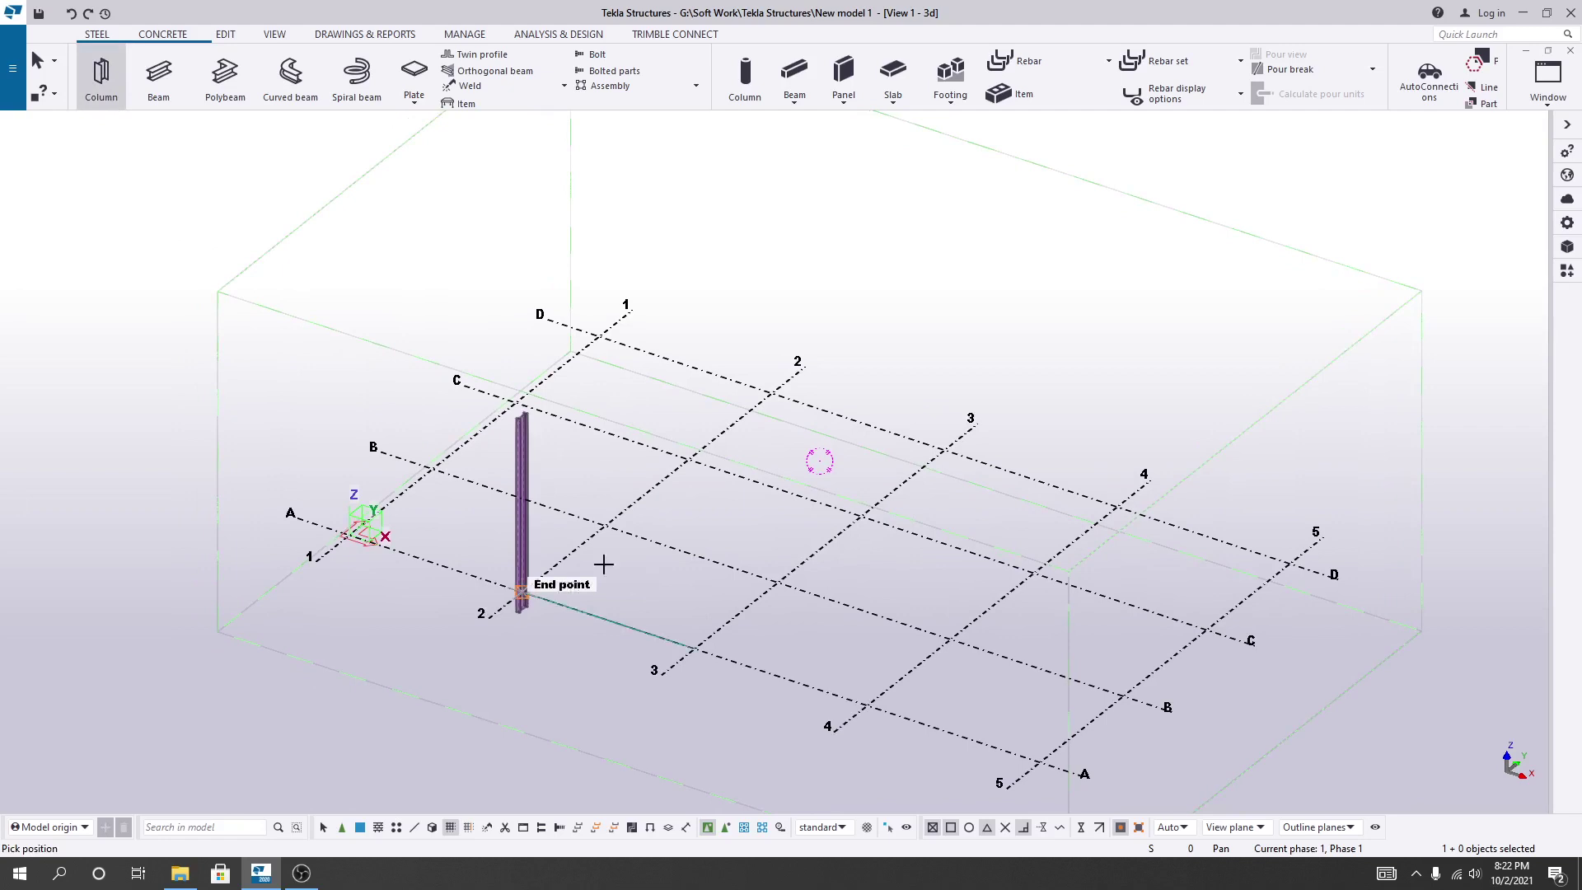
{"action": "left_click", "coordinate": [605, 524]}
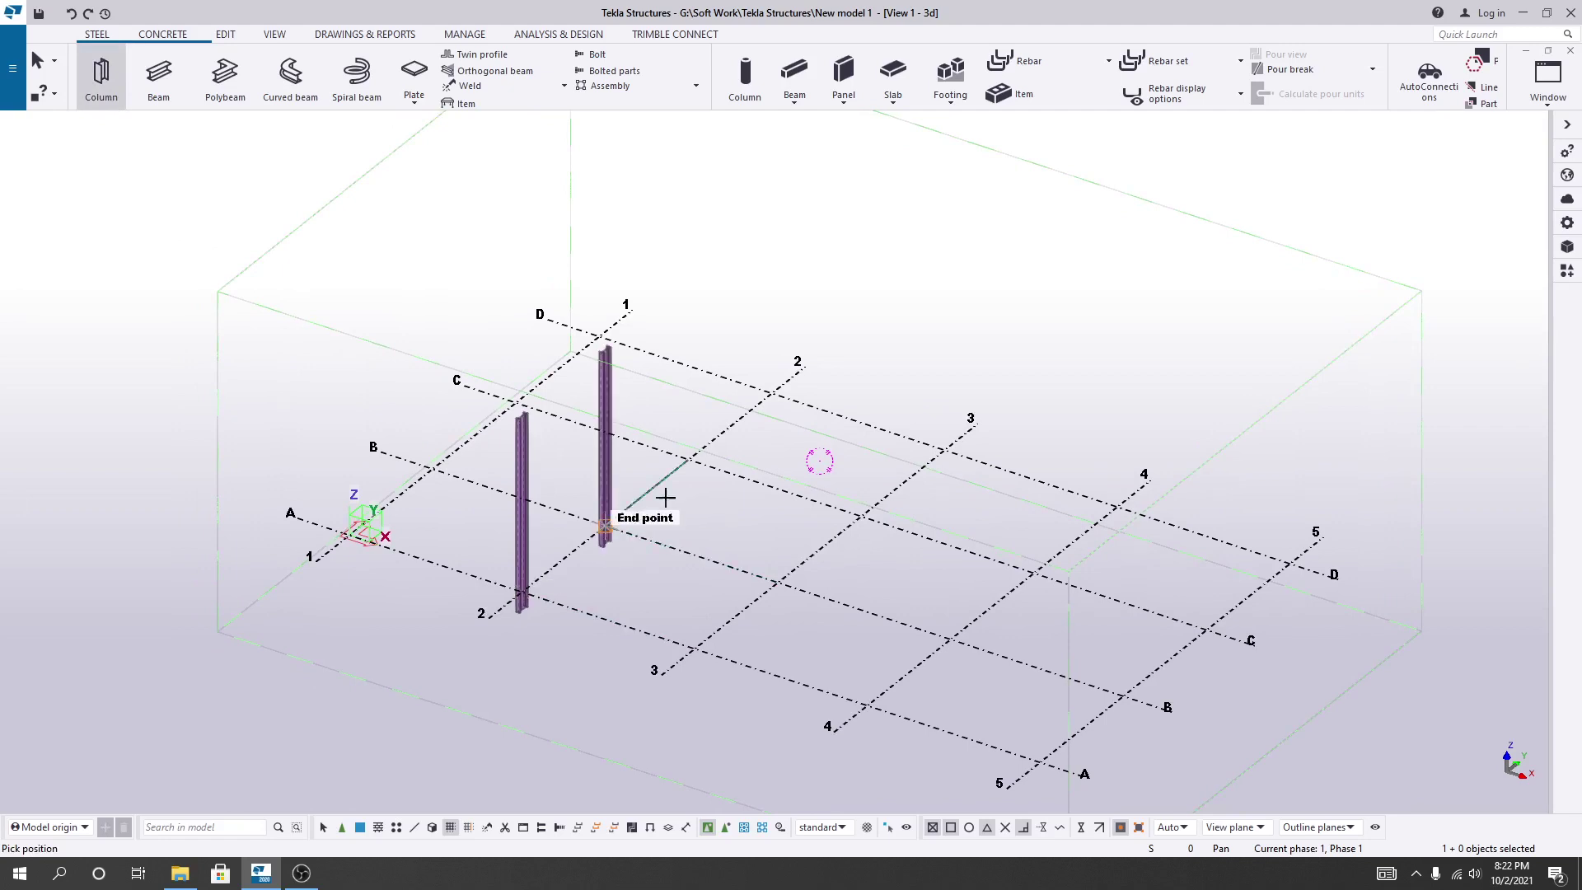
{"action": "left_click", "coordinate": [688, 459]}
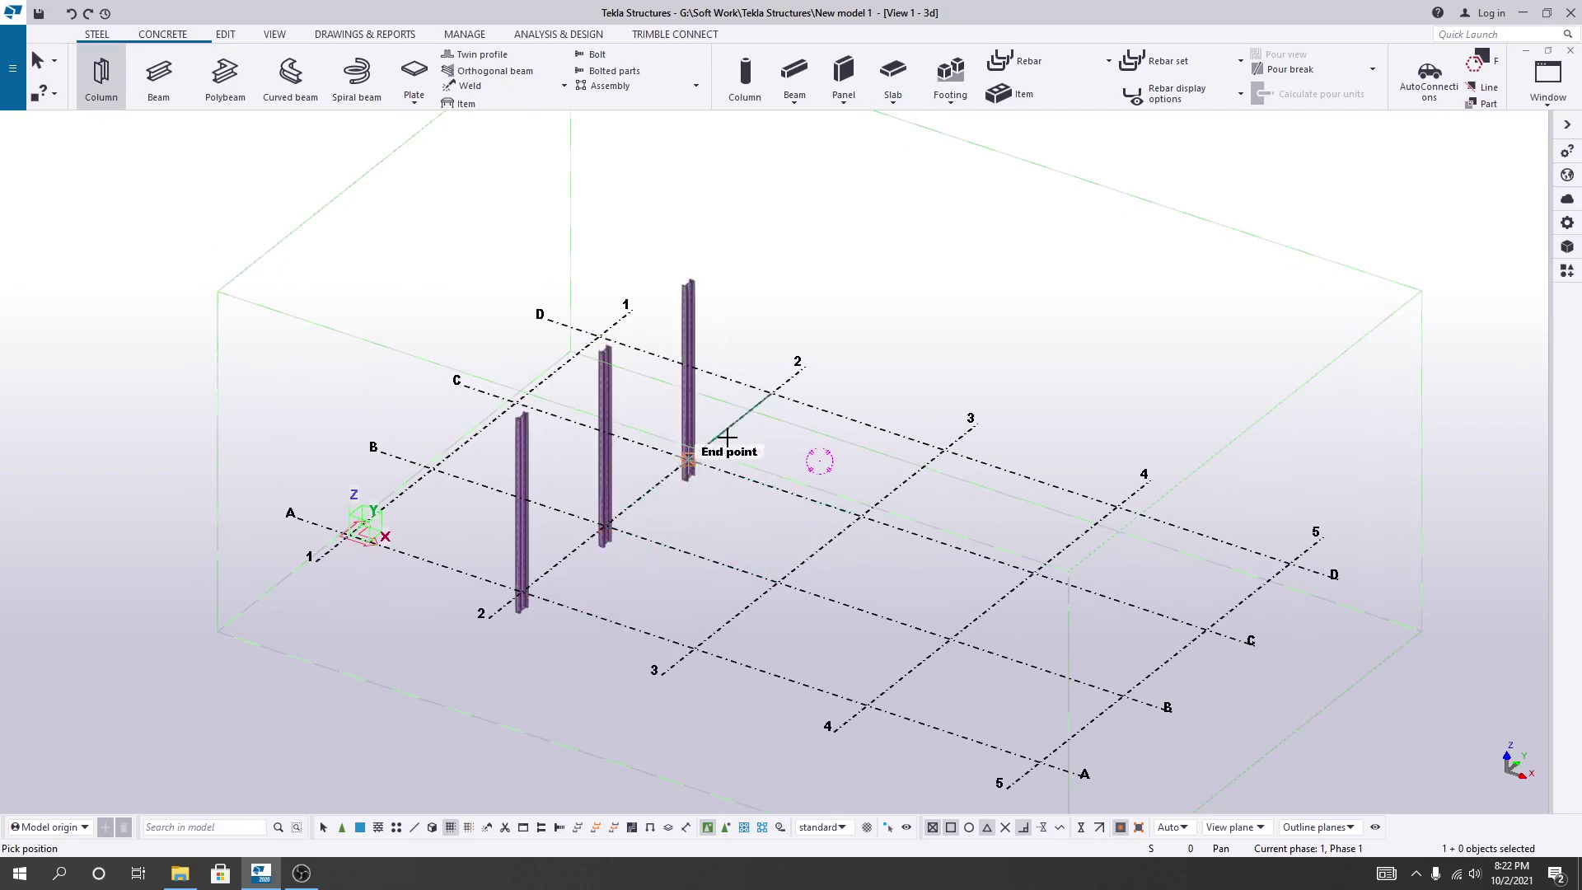
{"action": "left_click", "coordinate": [770, 396]}
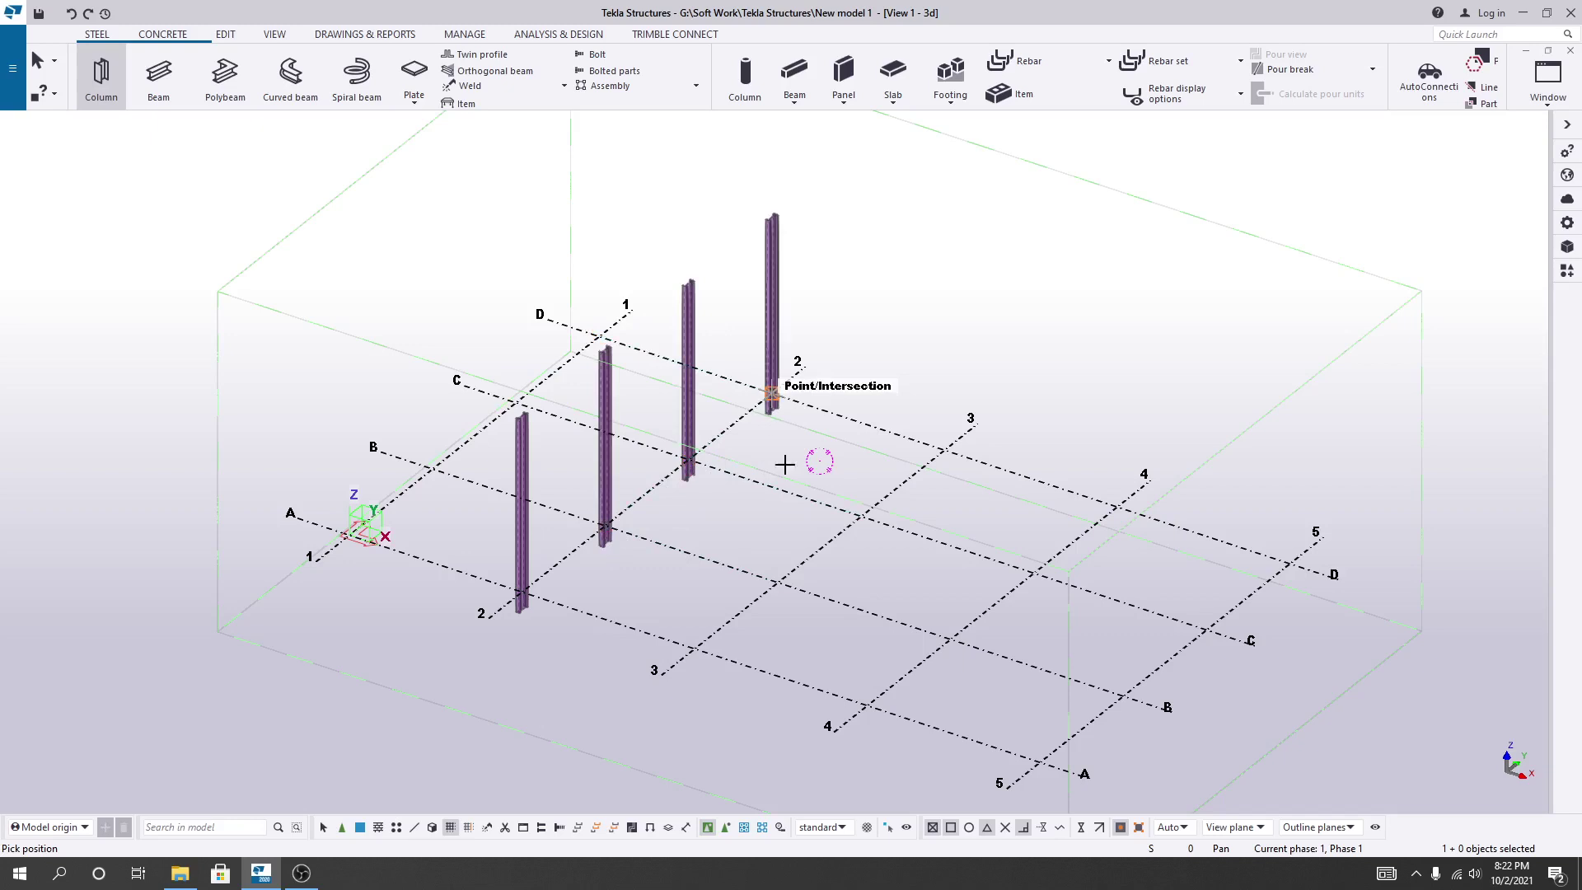
Place steel columns along grid line 3 at its intersections with grid lines A, B, C and D.
{"action": "left_click", "coordinate": [693, 649]}
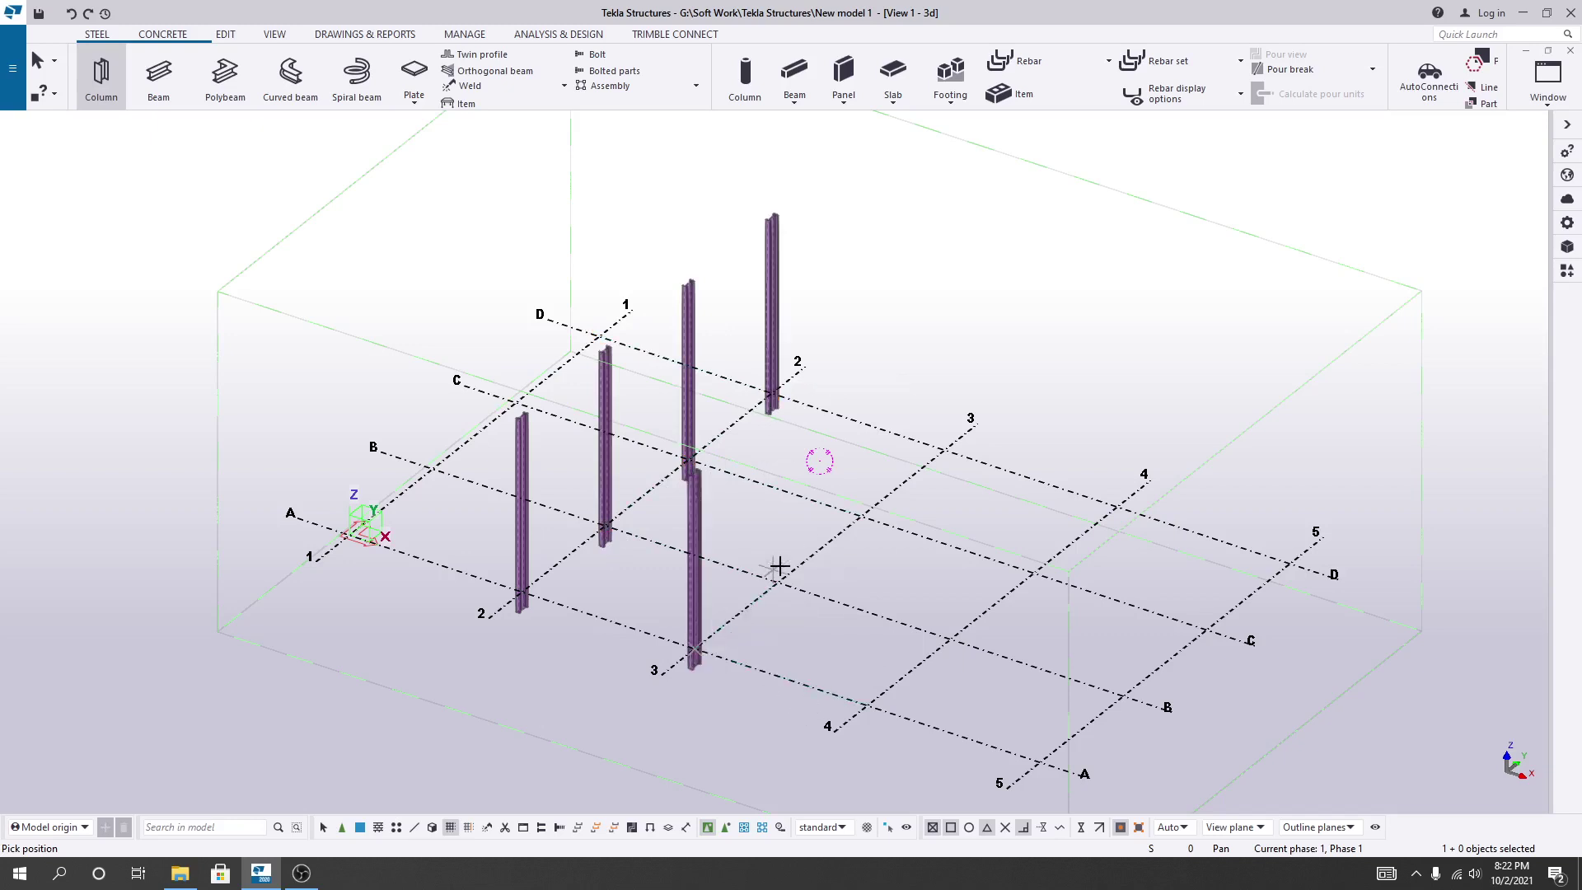
{"action": "left_click", "coordinate": [777, 582]}
{"action": "left_click", "coordinate": [861, 517]}
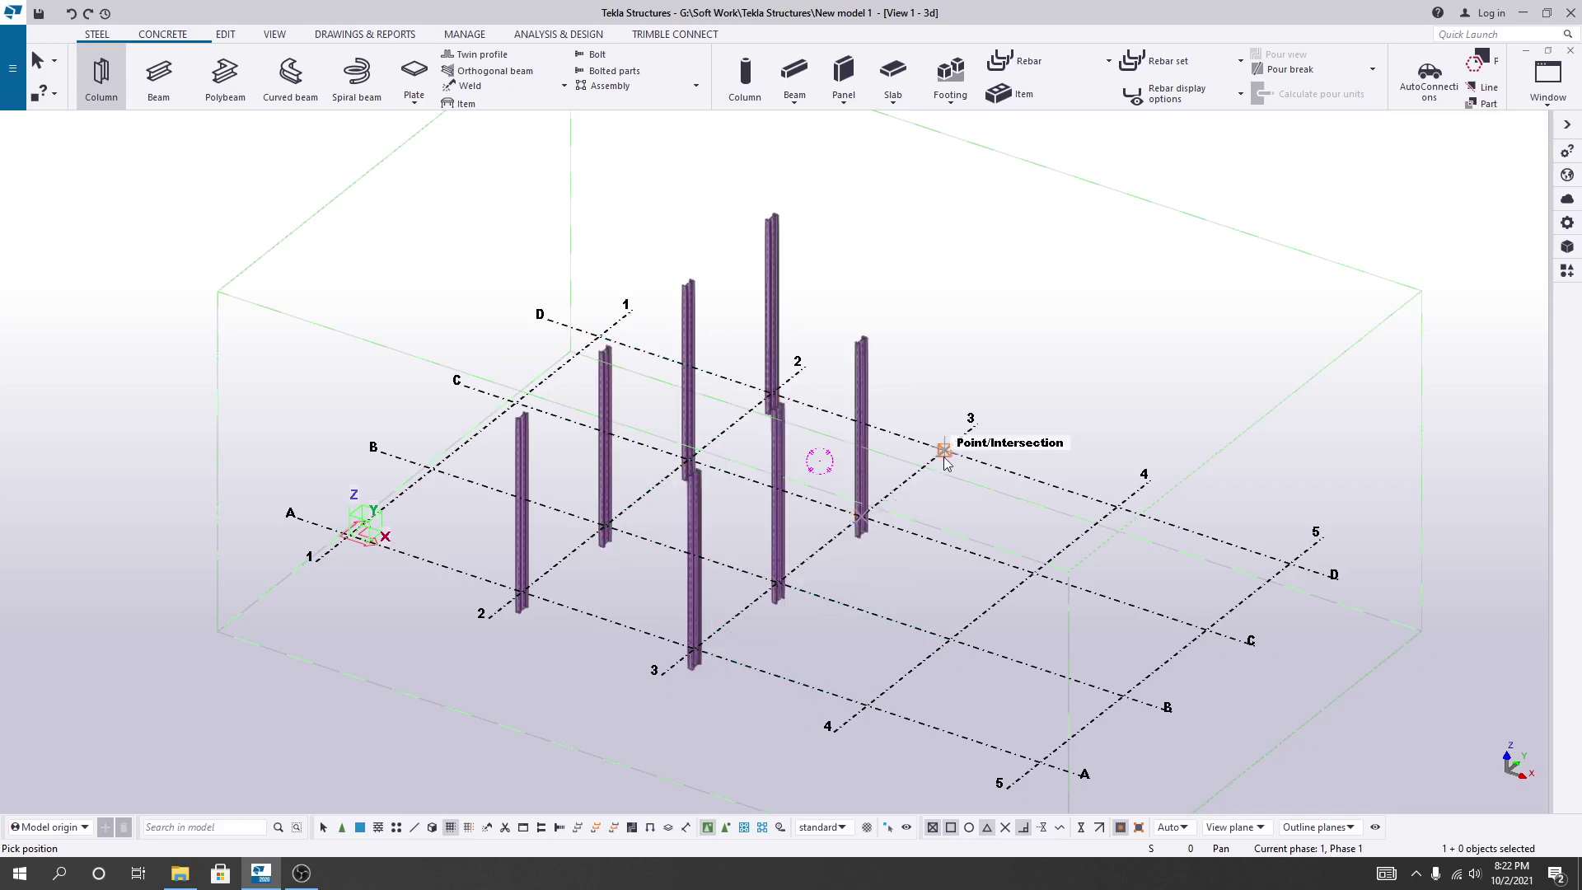
{"action": "left_click", "coordinate": [943, 449]}
Place steel columns along grid line 4 at grid lines A, B, C and D, and end the column command.
{"action": "left_click", "coordinate": [865, 704]}
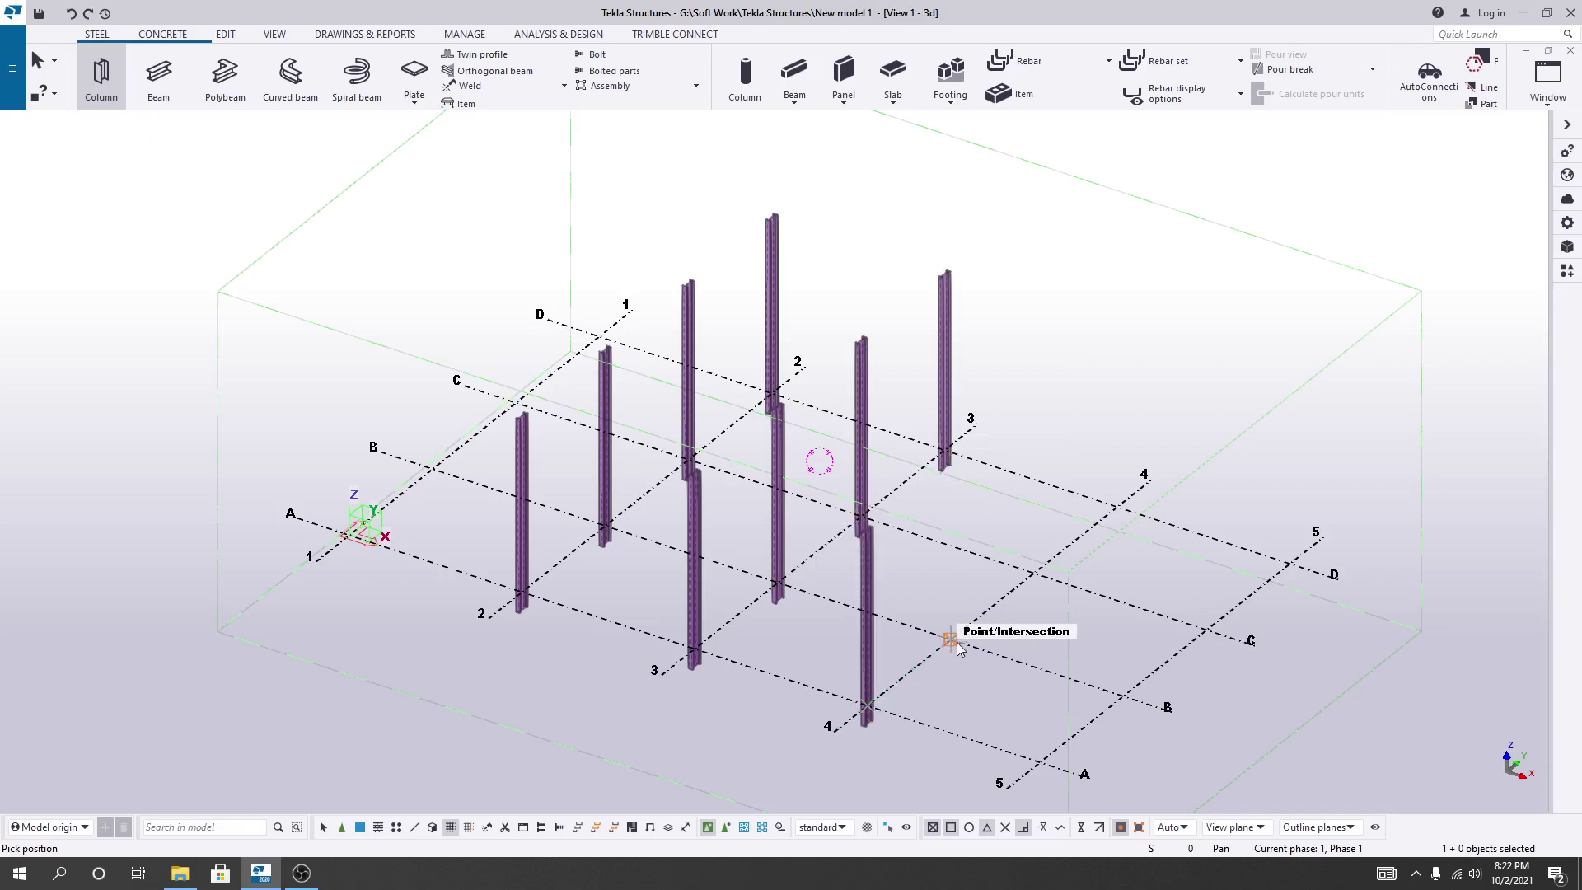
{"action": "left_click", "coordinate": [949, 641]}
{"action": "left_click", "coordinate": [1033, 572]}
{"action": "left_click", "coordinate": [1118, 506]}
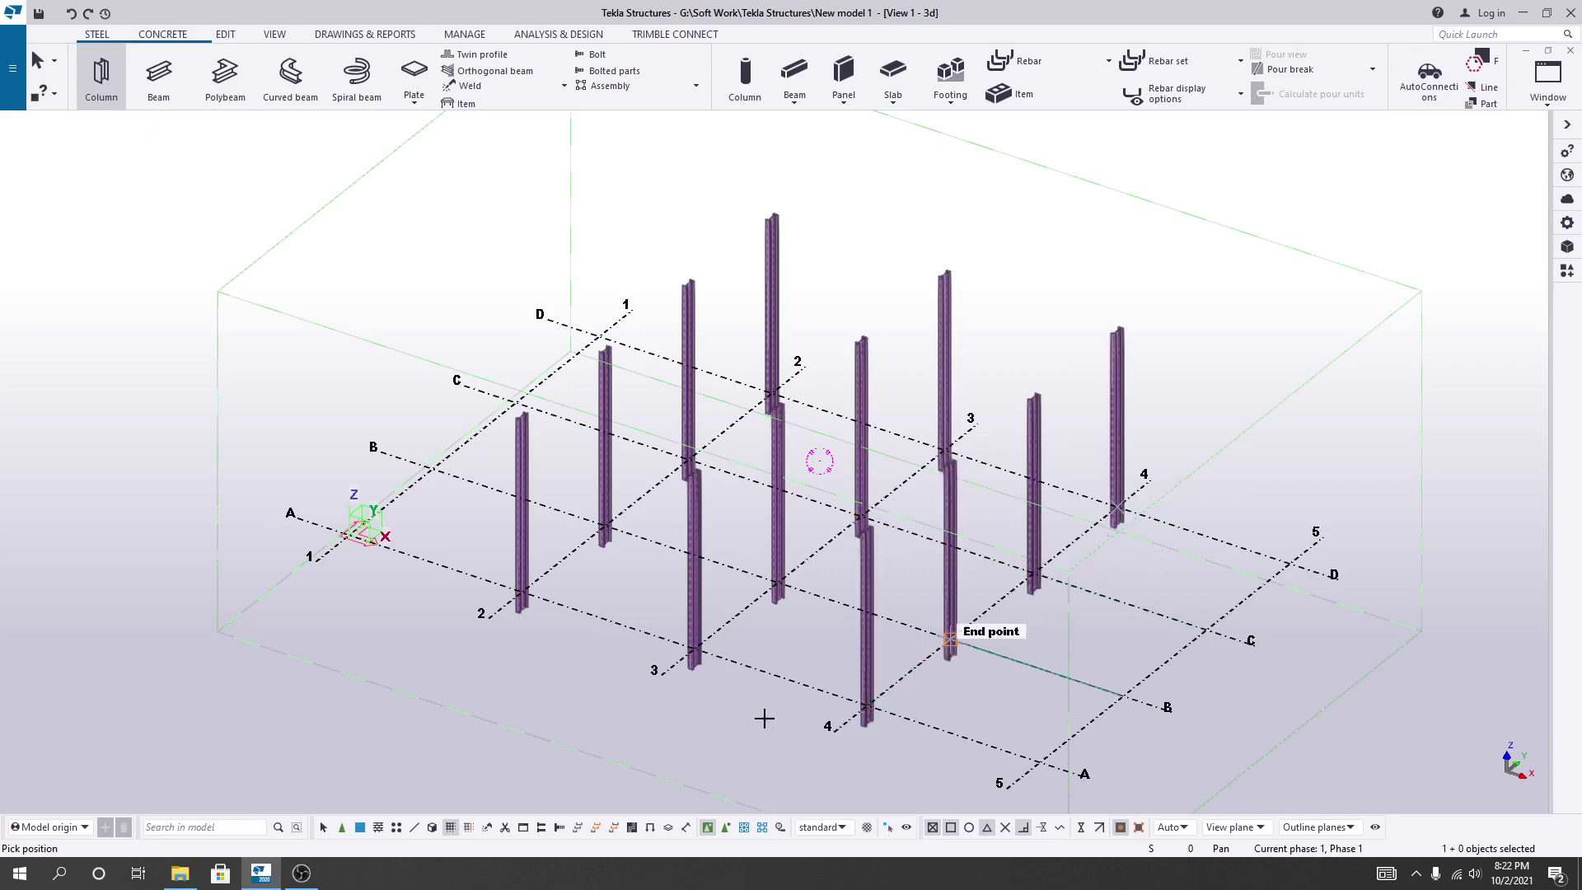
{"action": "key", "text": "Escape"}
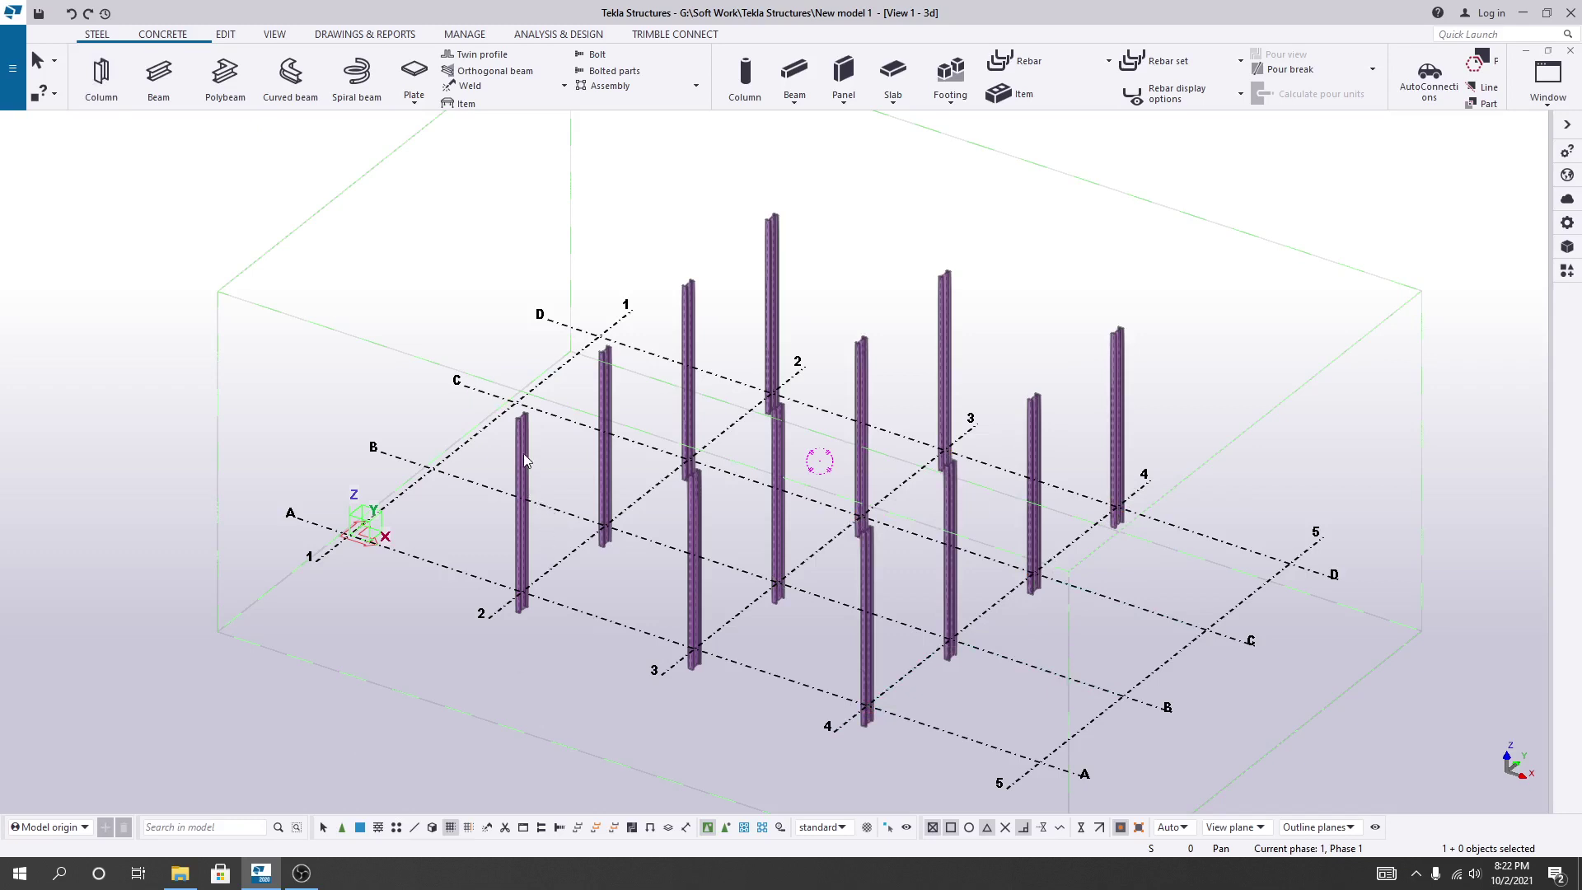
{"action": "middle_click_drag", "start_coordinate": [525, 460], "coordinate": [530, 463]}
{"action": "right_click", "coordinate": [550, 473]}
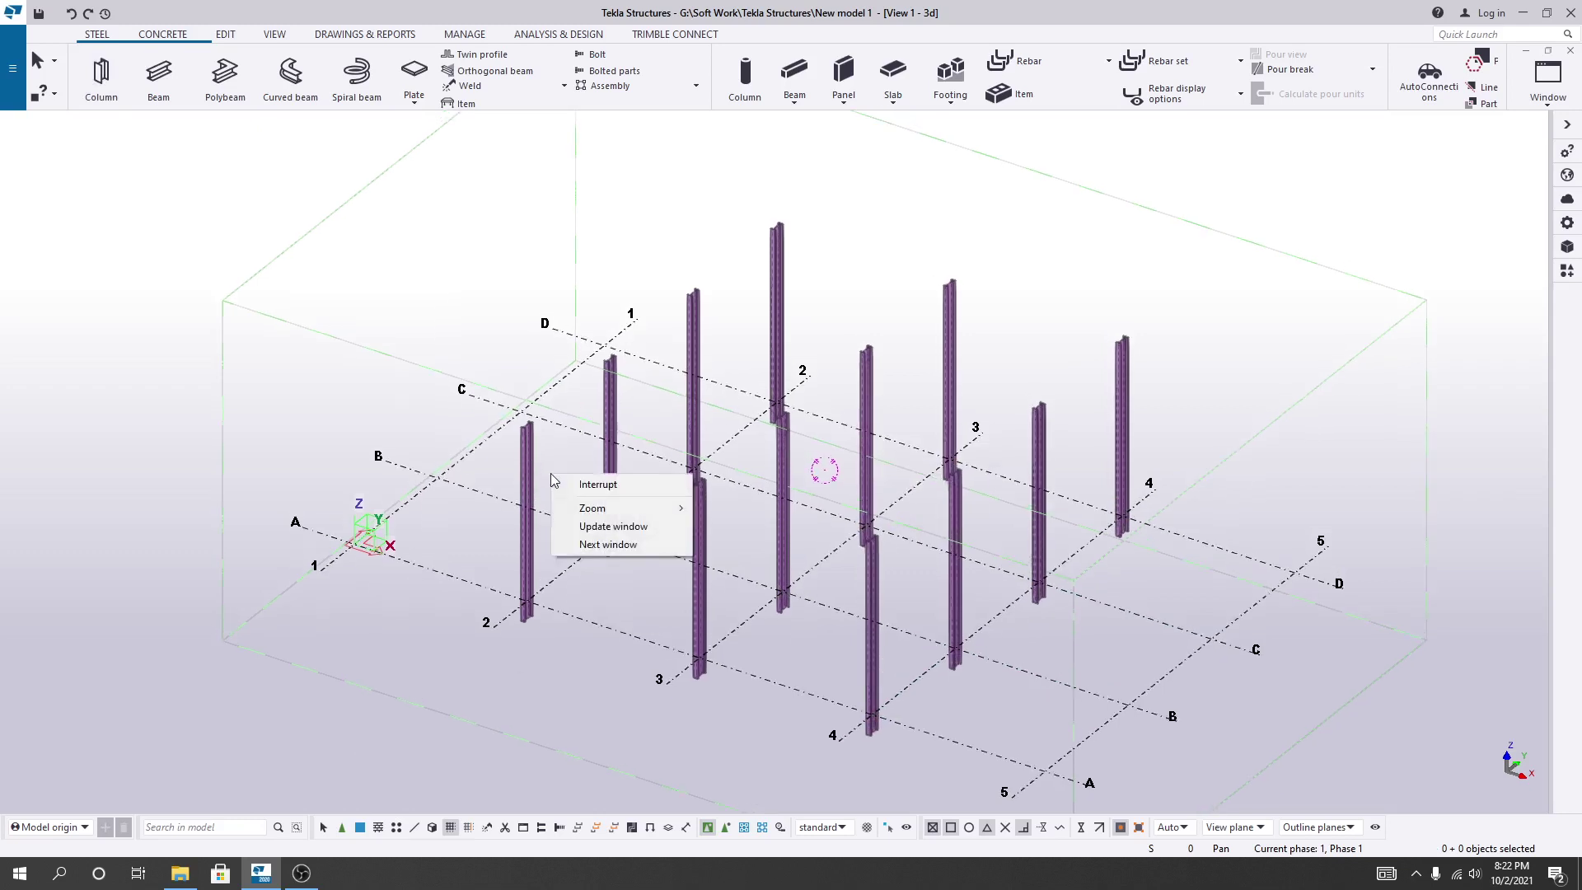
{"action": "left_click", "coordinate": [583, 486]}
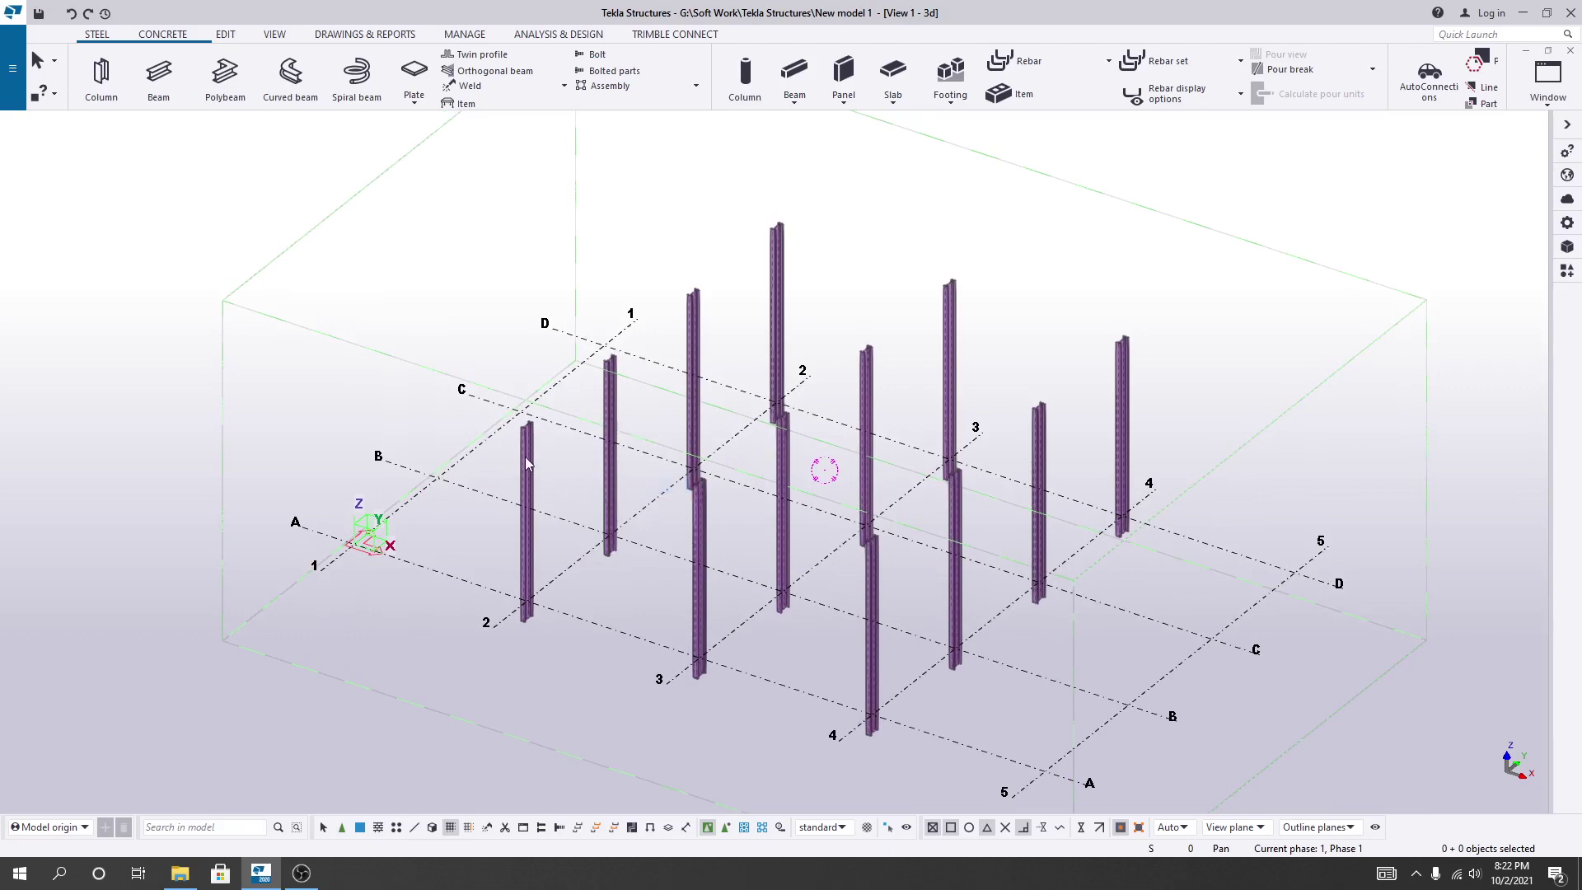
{"action": "scroll", "coordinate": [536, 462], "scroll_direction": "down", "scroll_amount": 3}
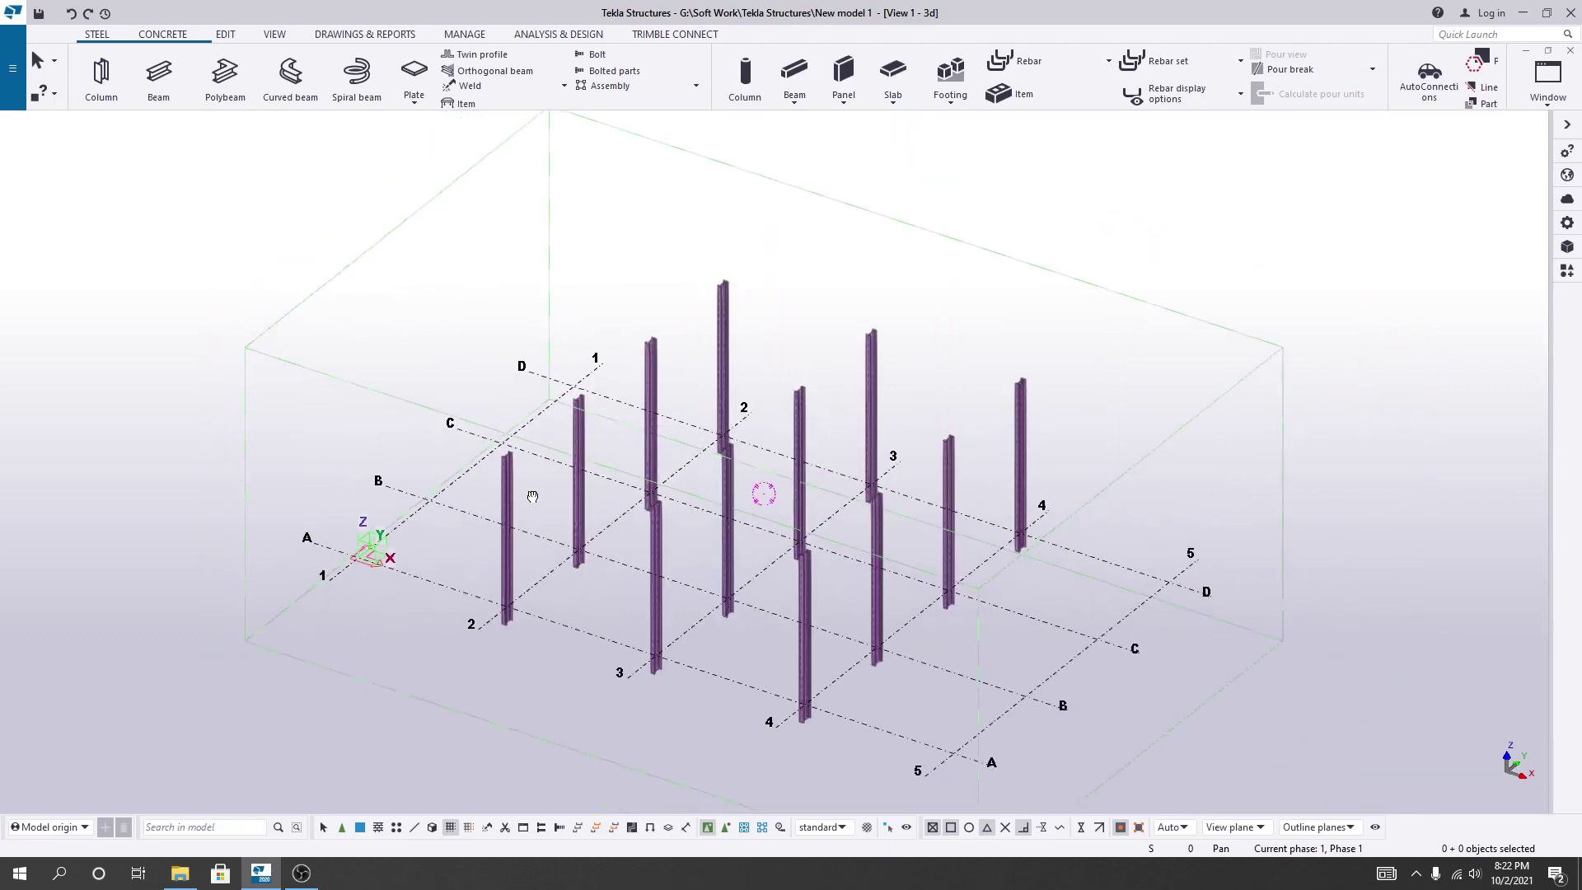
{"action": "middle_click_drag", "start_coordinate": [554, 557], "coordinate": [592, 574], "text": "ctrl"}
{"action": "right_click", "coordinate": [524, 537]}
{"action": "left_click", "coordinate": [521, 519]}
{"action": "scroll", "coordinate": [521, 519], "scroll_direction": "up", "scroll_amount": 3}
{"action": "scroll", "coordinate": [521, 519], "scroll_direction": "up", "scroll_amount": 1}
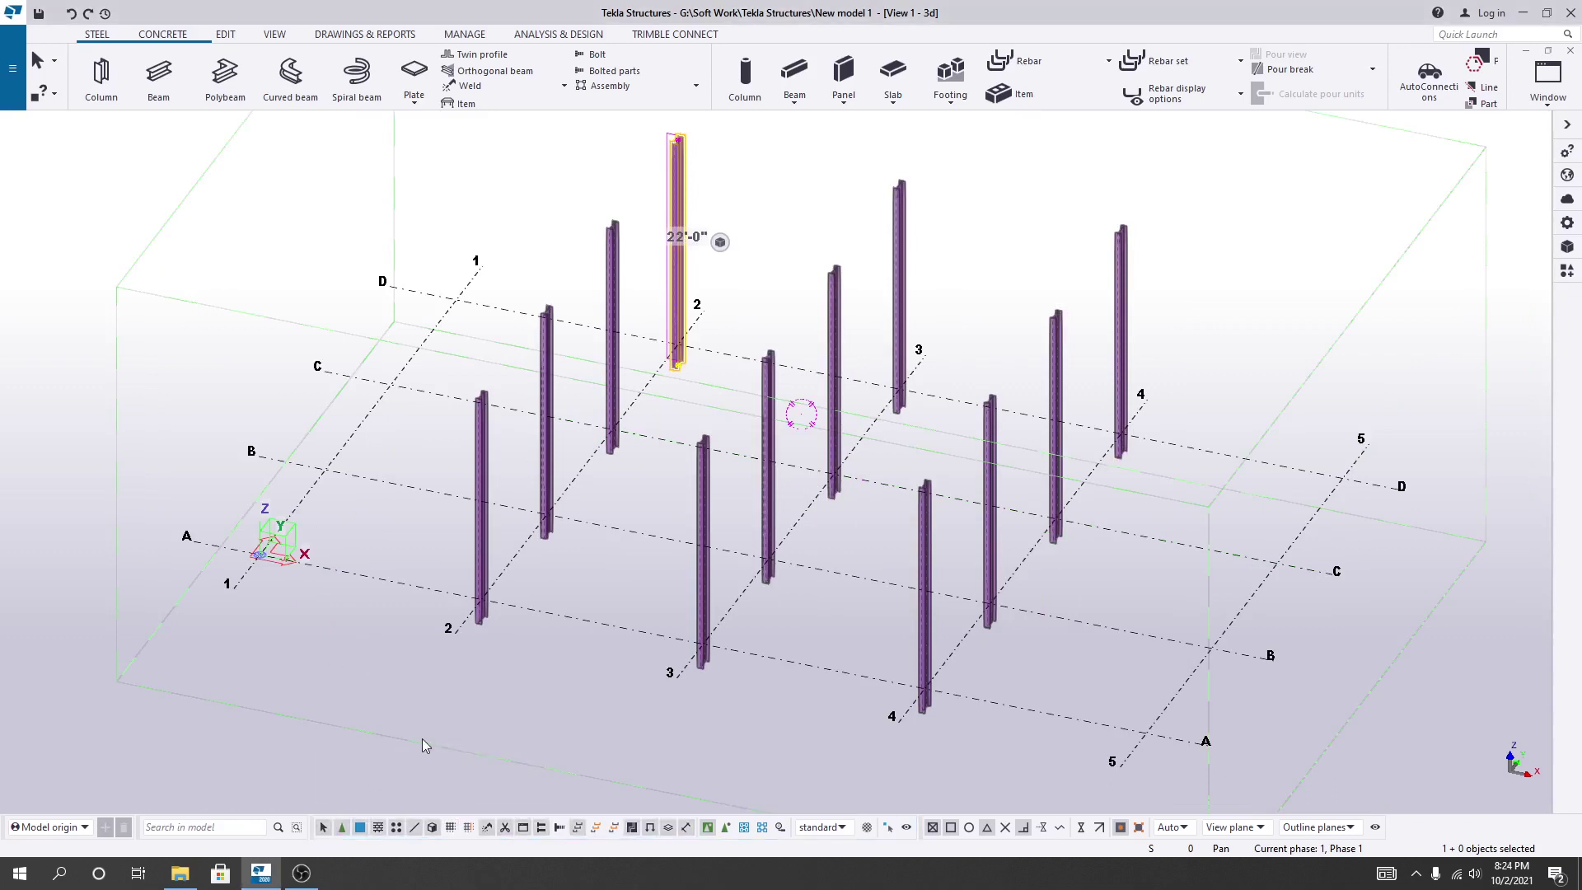
Select the steel column at grid intersection A-2 and open its properties.
{"action": "left_click", "coordinate": [611, 299]}
{"action": "left_click", "coordinate": [546, 379]}
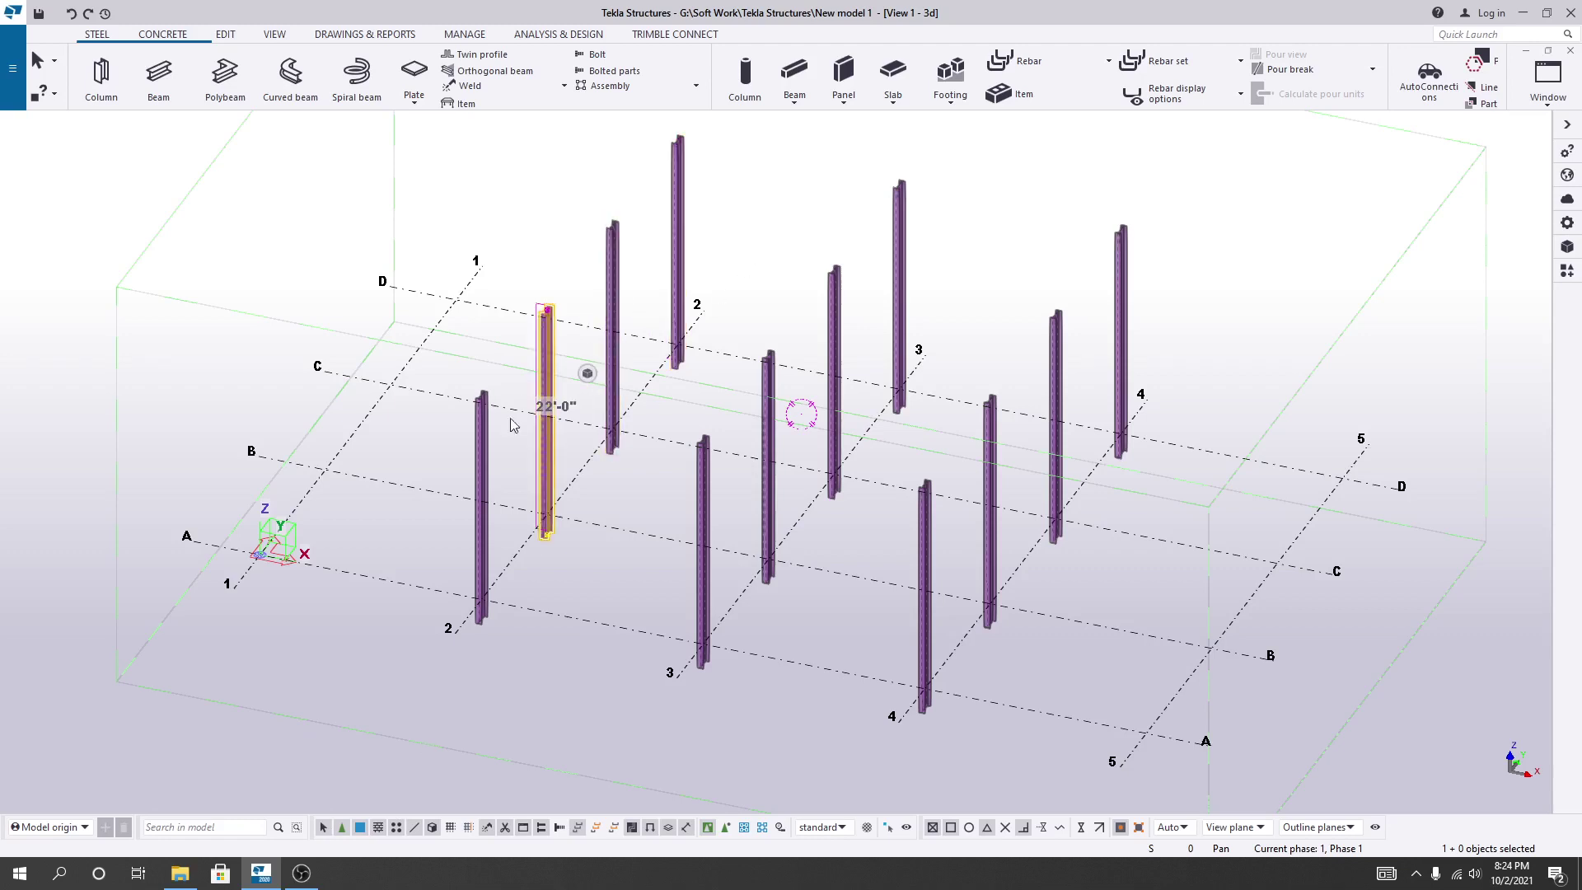
{"action": "left_click", "coordinate": [482, 435]}
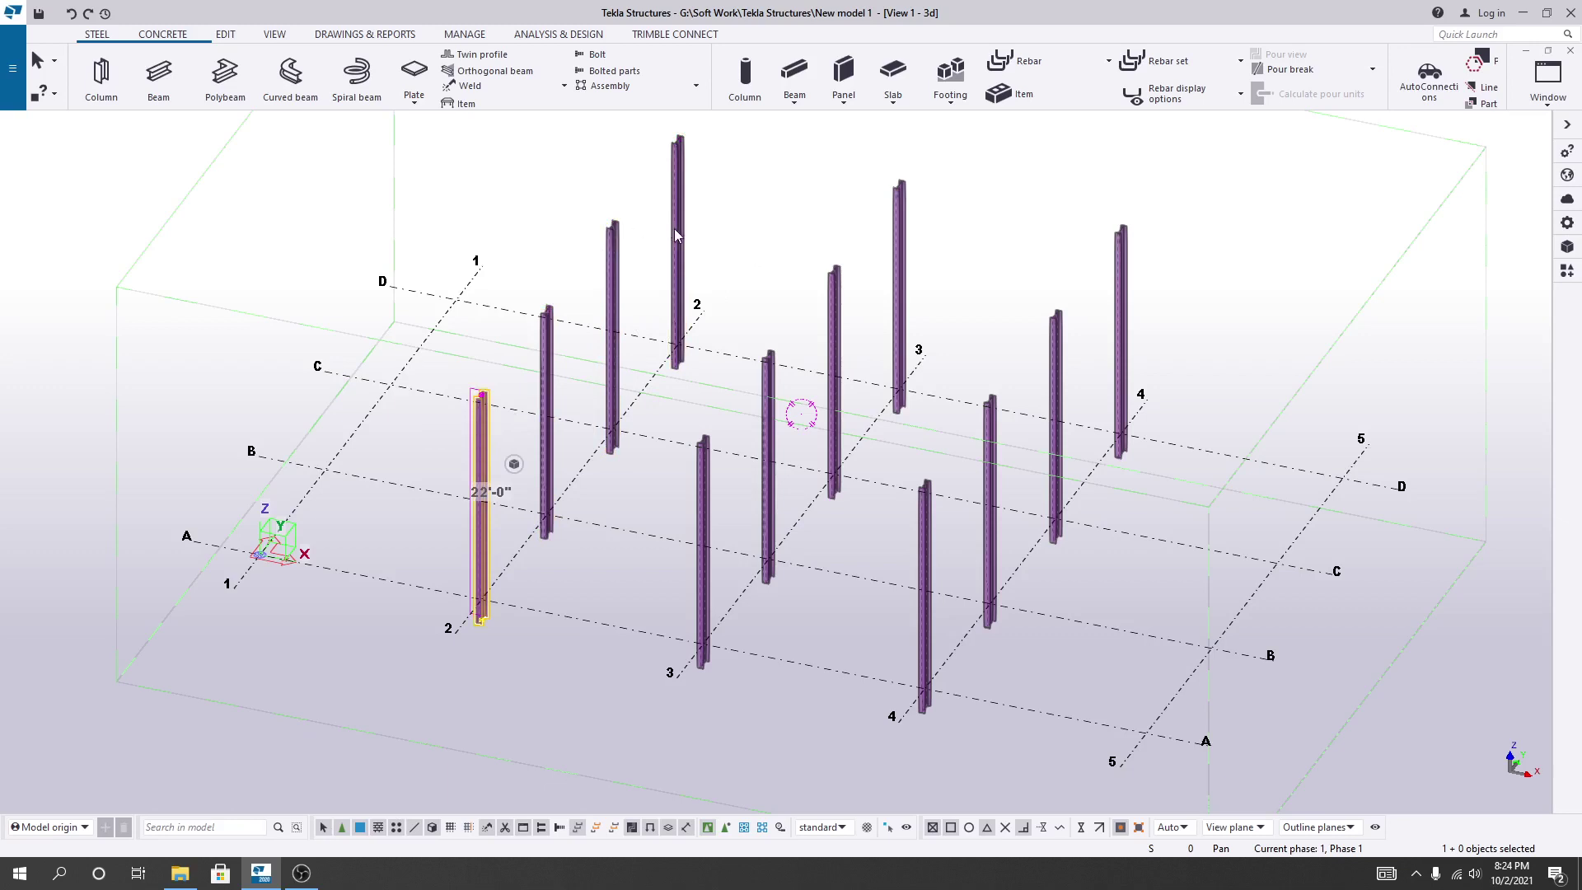
{"action": "double_click", "coordinate": [480, 553]}
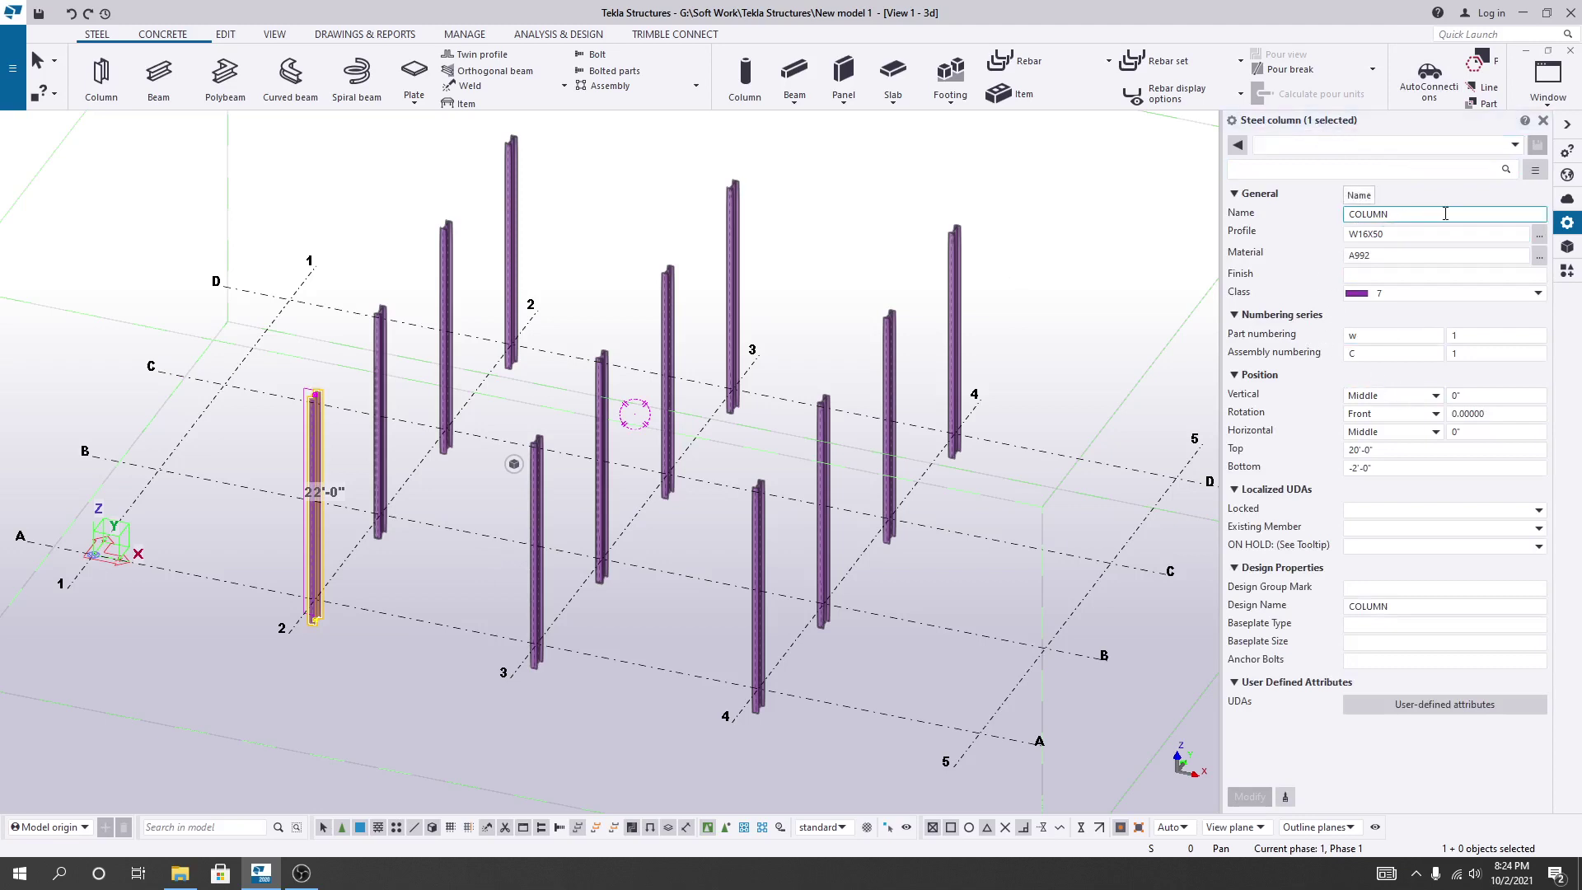
Open the profile catalog for the selected column and look through the available profile types, keeping W16X50 selected.
{"action": "left_click", "coordinate": [1427, 233]}
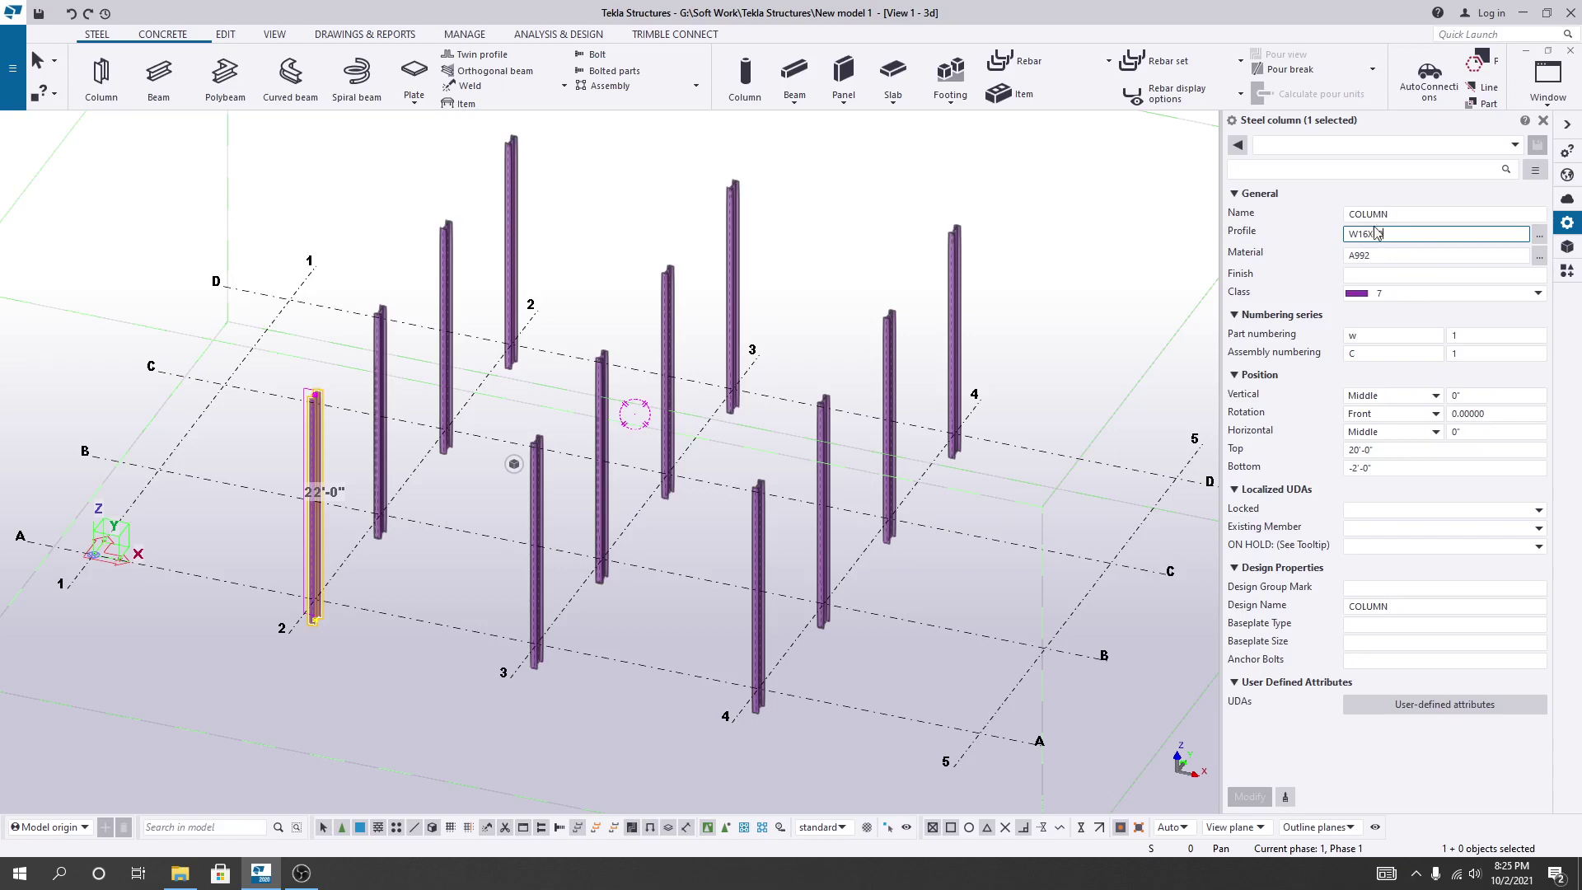
{"action": "left_click", "coordinate": [1538, 243]}
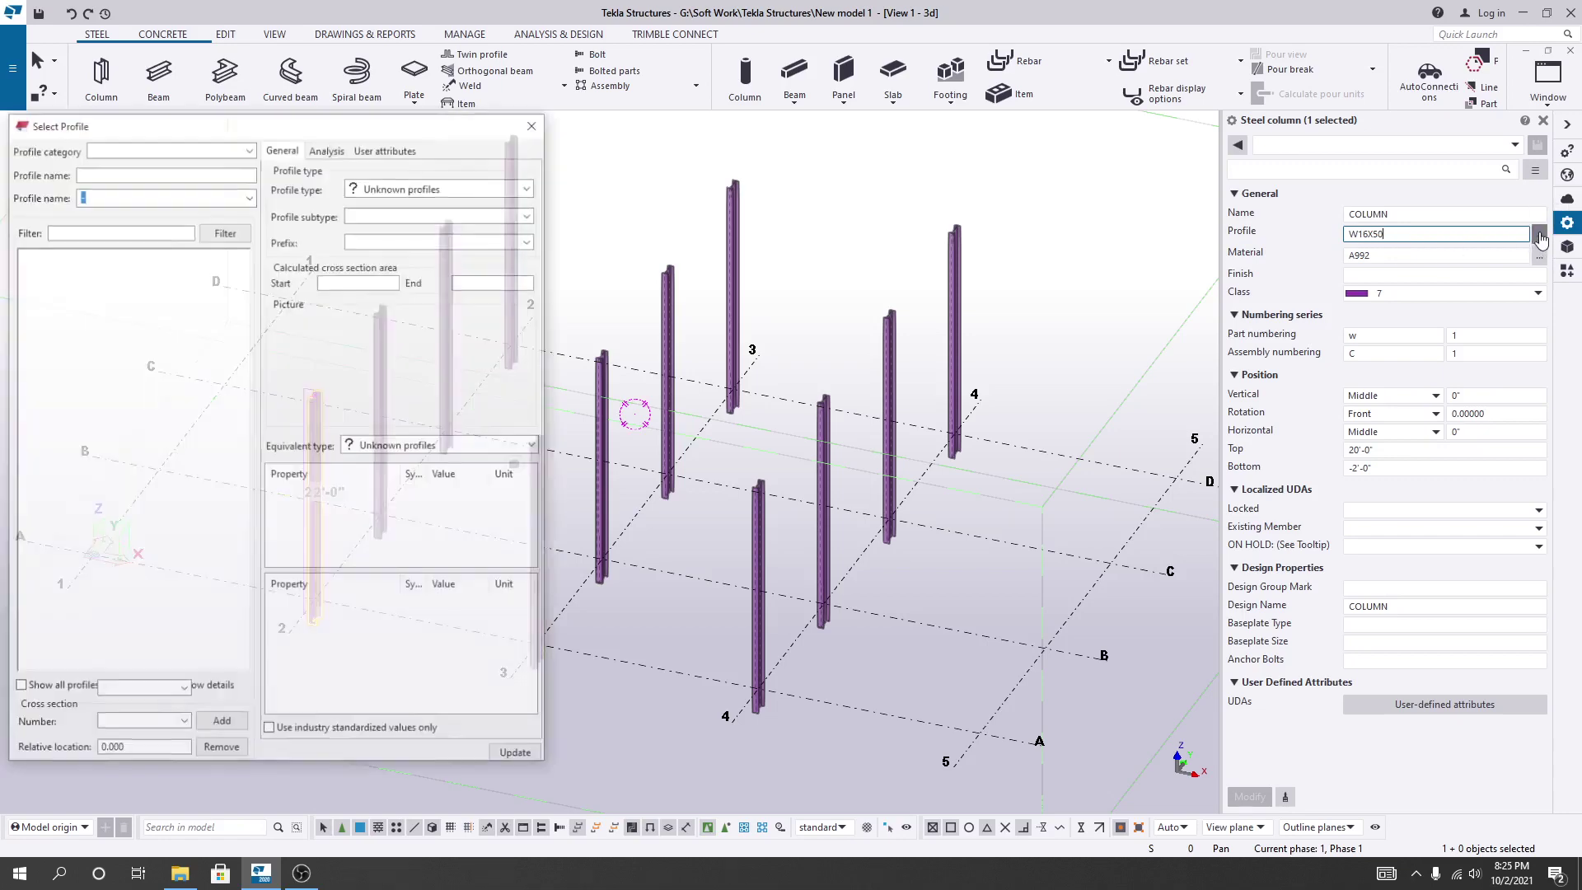
{"action": "left_click_drag", "start_coordinate": [282, 134], "coordinate": [547, 160]}
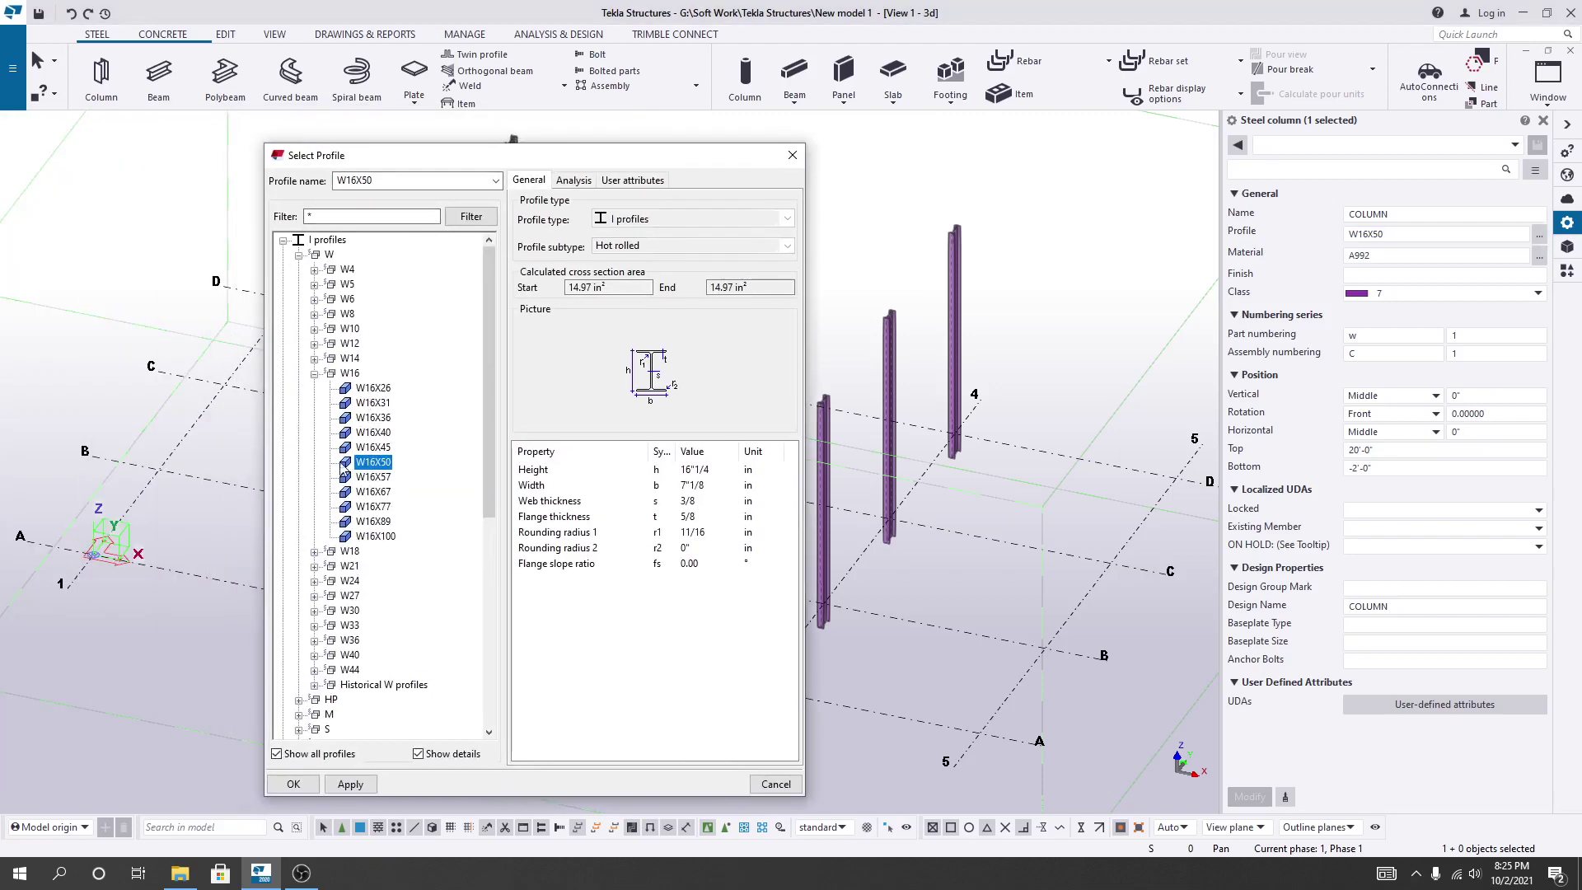
{"action": "scroll", "coordinate": [342, 440], "scroll_direction": "down", "scroll_amount": 9}
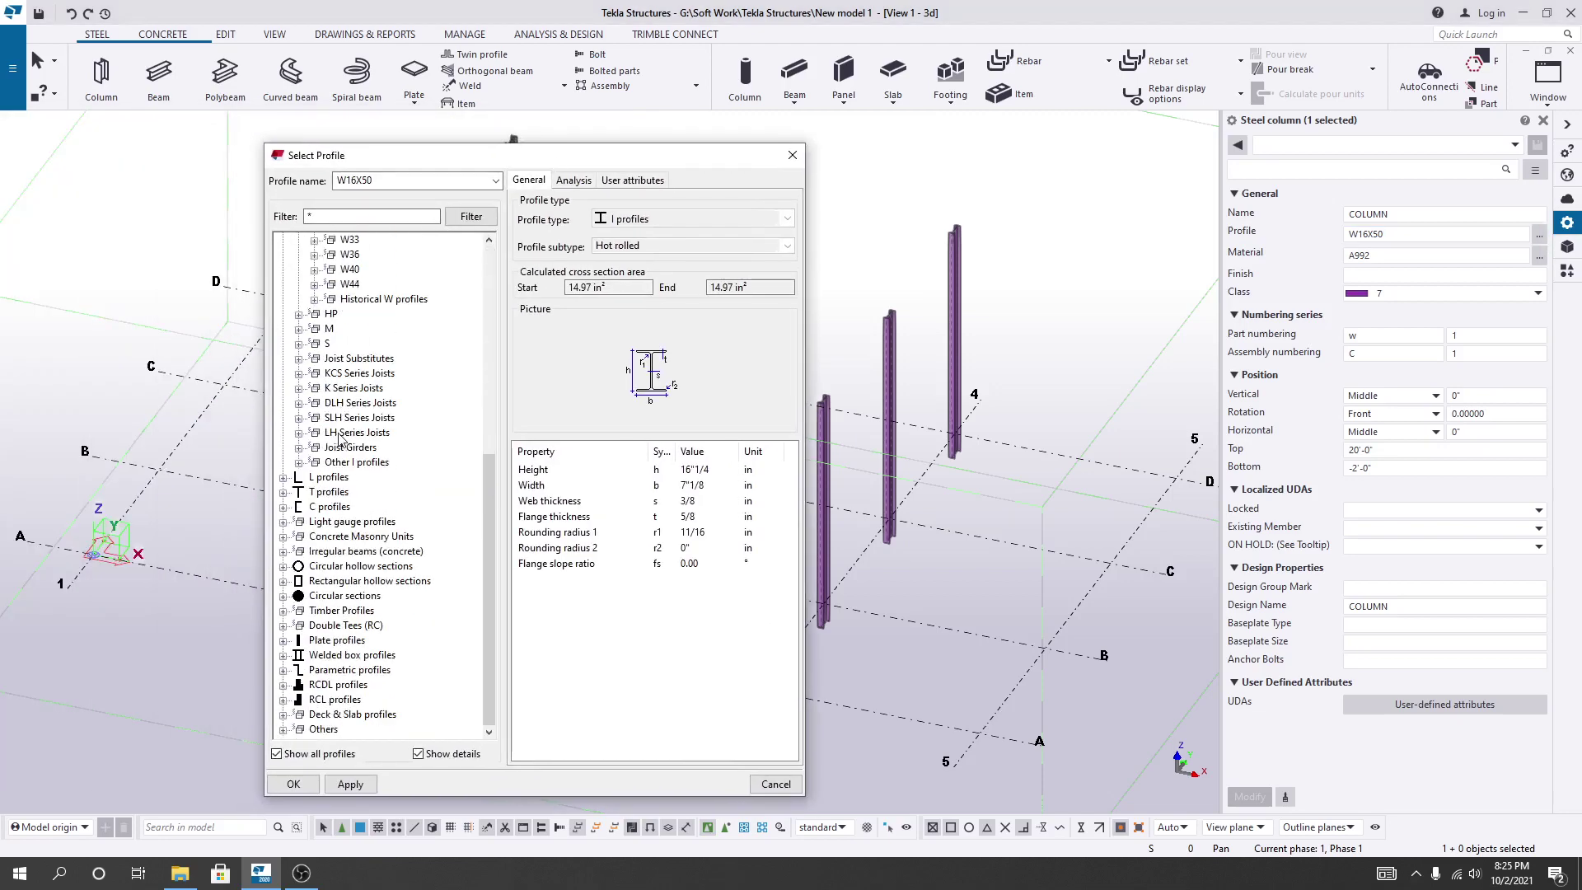
{"action": "scroll", "coordinate": [358, 341], "scroll_direction": "up", "scroll_amount": 9}
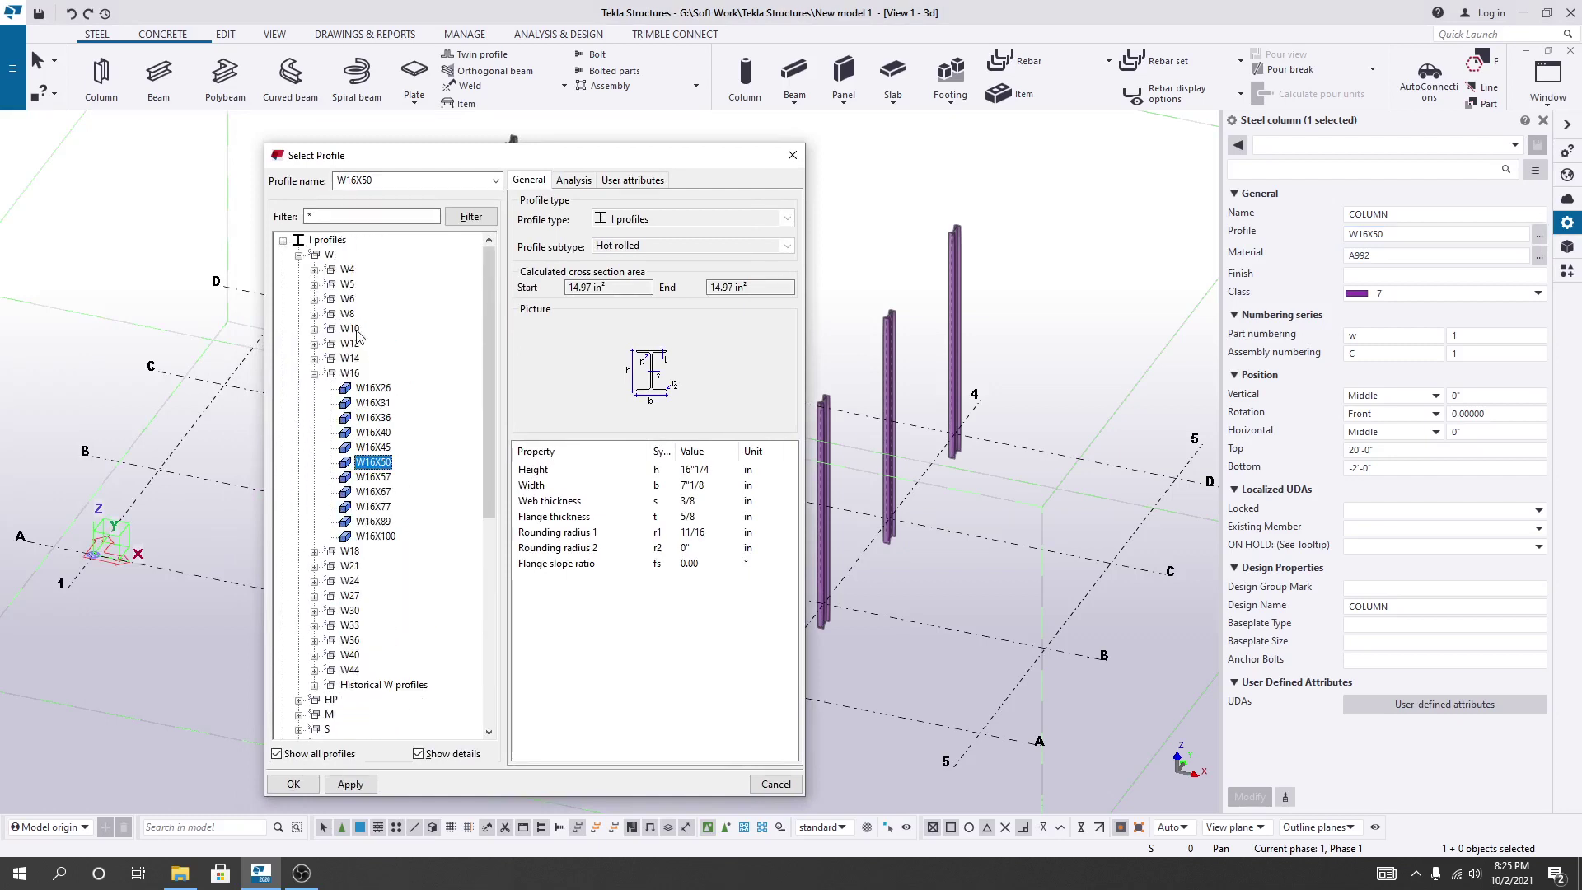
{"action": "left_click", "coordinate": [369, 882]}
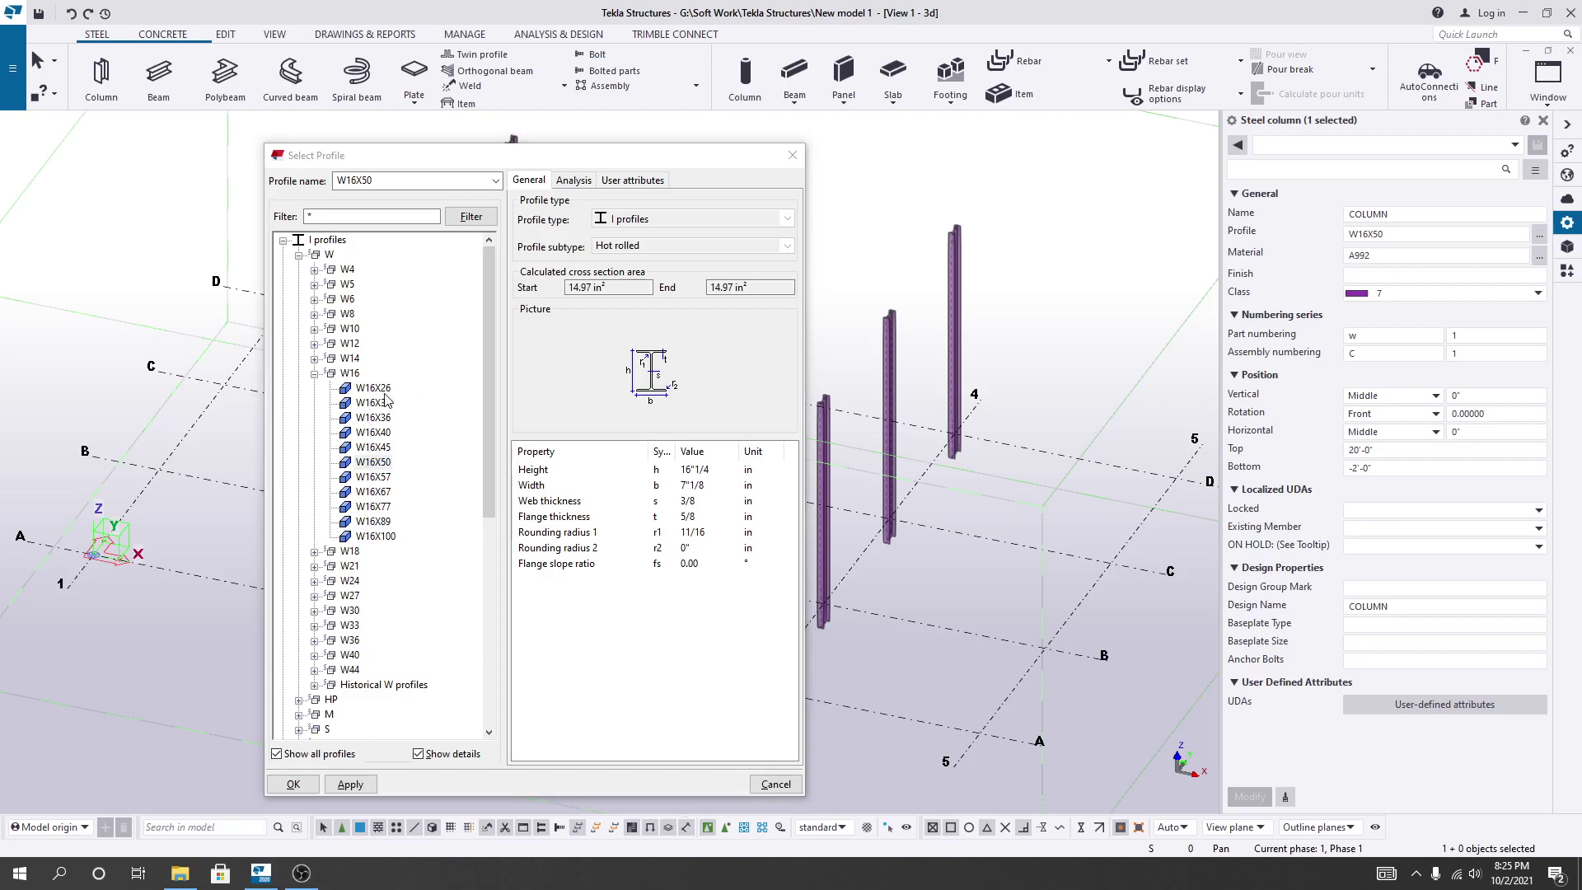
{"action": "left_click", "coordinate": [373, 462]}
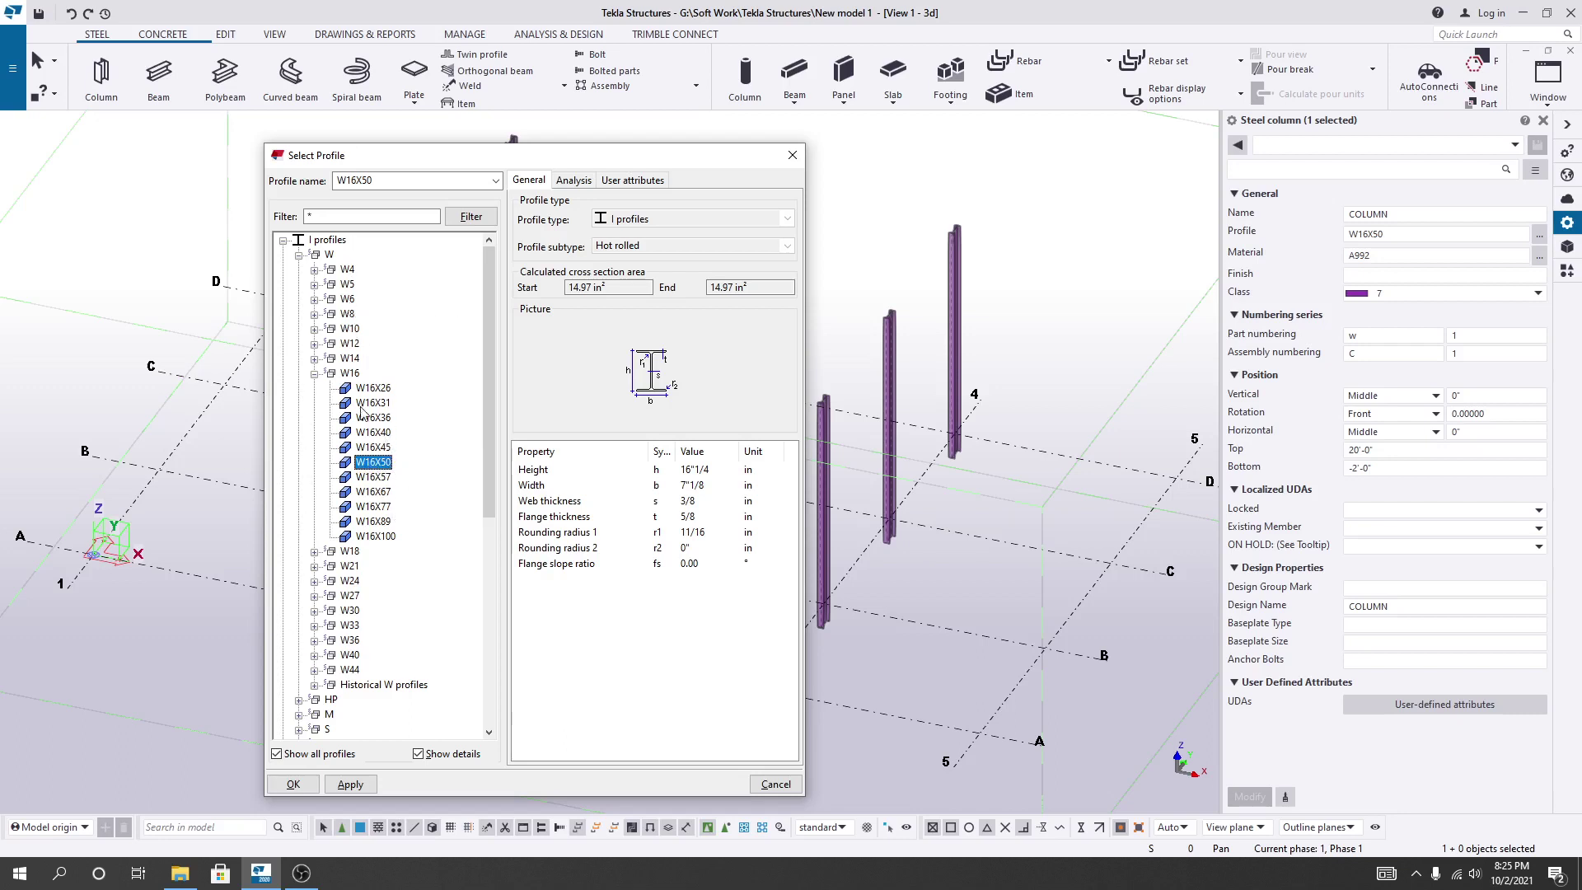
Expand the W10 profile group in the catalog and examine the dimensions of W10X12 and W10X100.
{"action": "left_click", "coordinate": [314, 329]}
{"action": "left_click", "coordinate": [374, 343]}
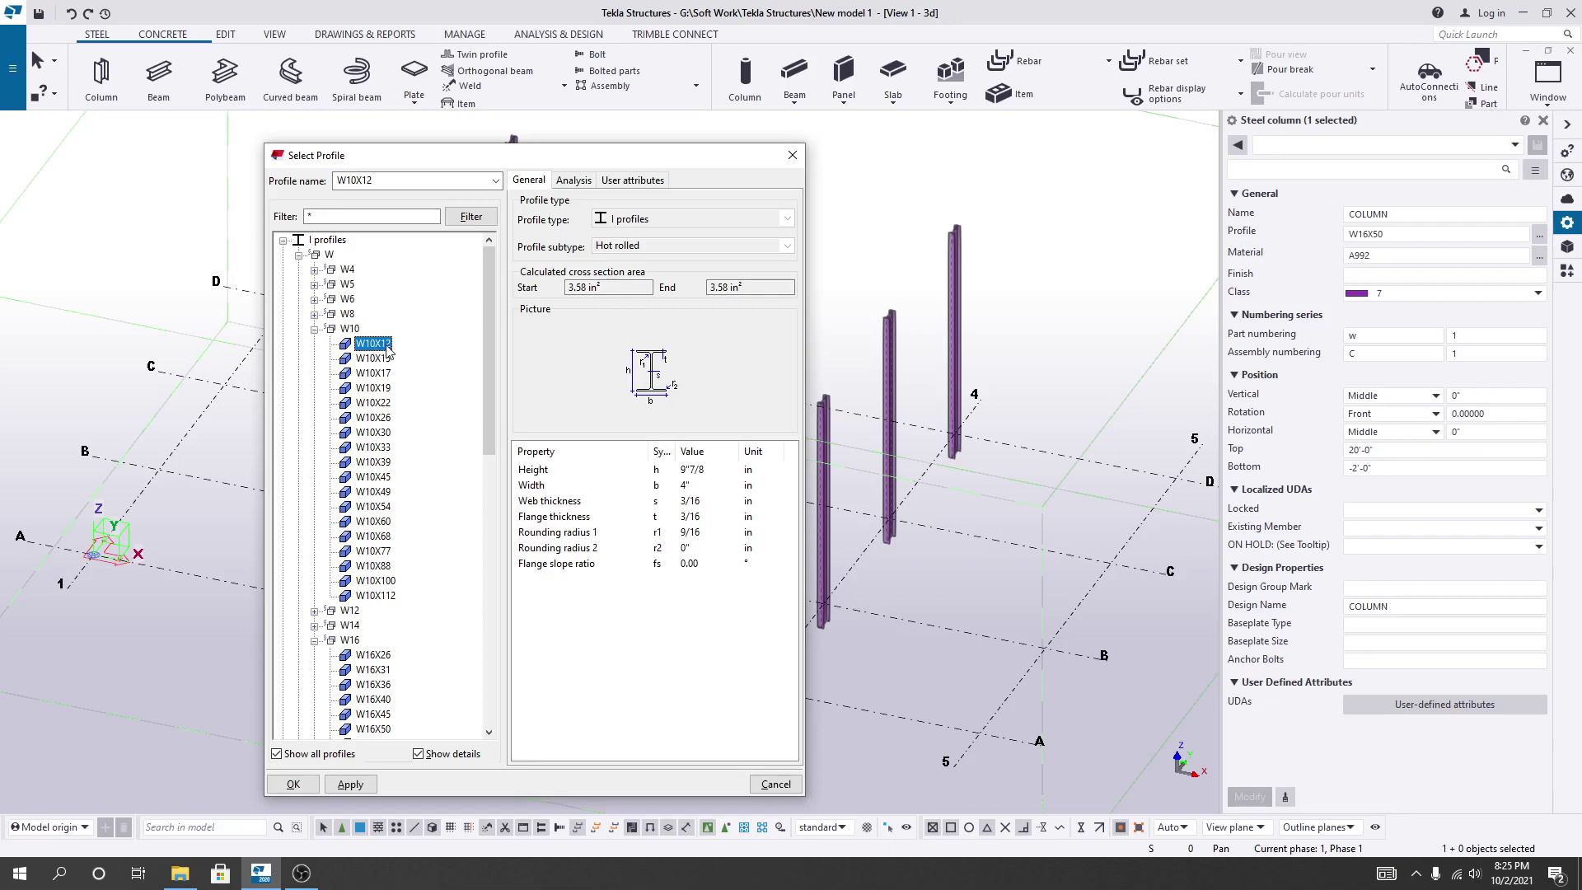
{"action": "left_click", "coordinate": [375, 580]}
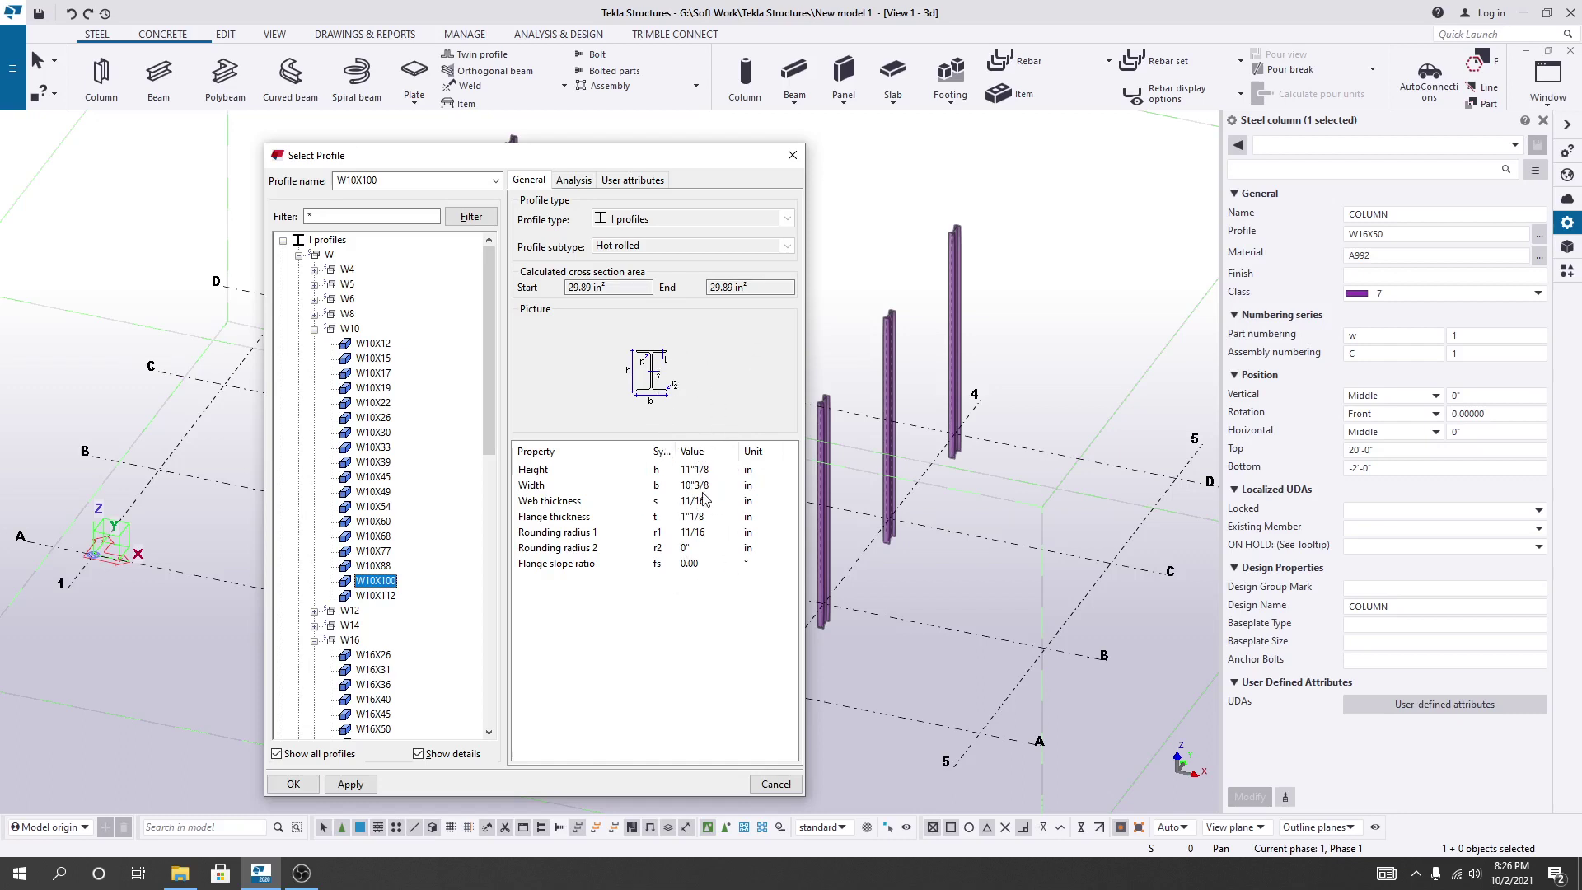
{"action": "left_click", "coordinate": [745, 475]}
Go through the W10 sizes from W10X100 down to W10X12 and compare their section dimensions.
{"action": "left_click", "coordinate": [376, 582]}
{"action": "left_click", "coordinate": [382, 552]}
{"action": "left_click", "coordinate": [381, 524]}
{"action": "left_click", "coordinate": [381, 491]}
{"action": "left_click", "coordinate": [380, 477]}
{"action": "left_click", "coordinate": [381, 462]}
{"action": "left_click", "coordinate": [380, 433]}
{"action": "left_click", "coordinate": [380, 403]}
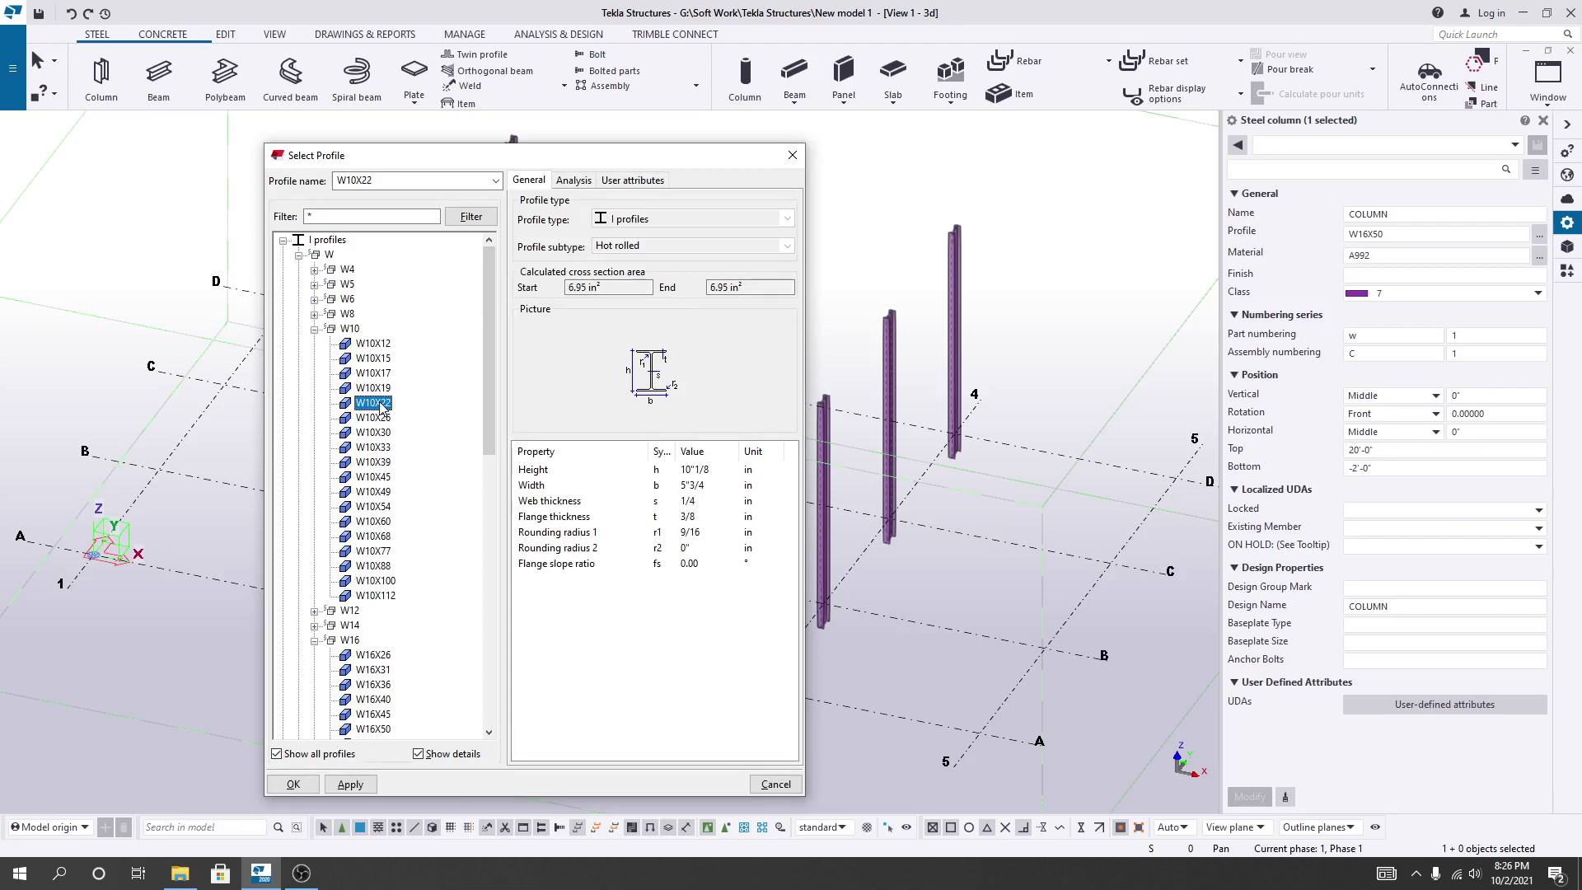
{"action": "left_click", "coordinate": [363, 359]}
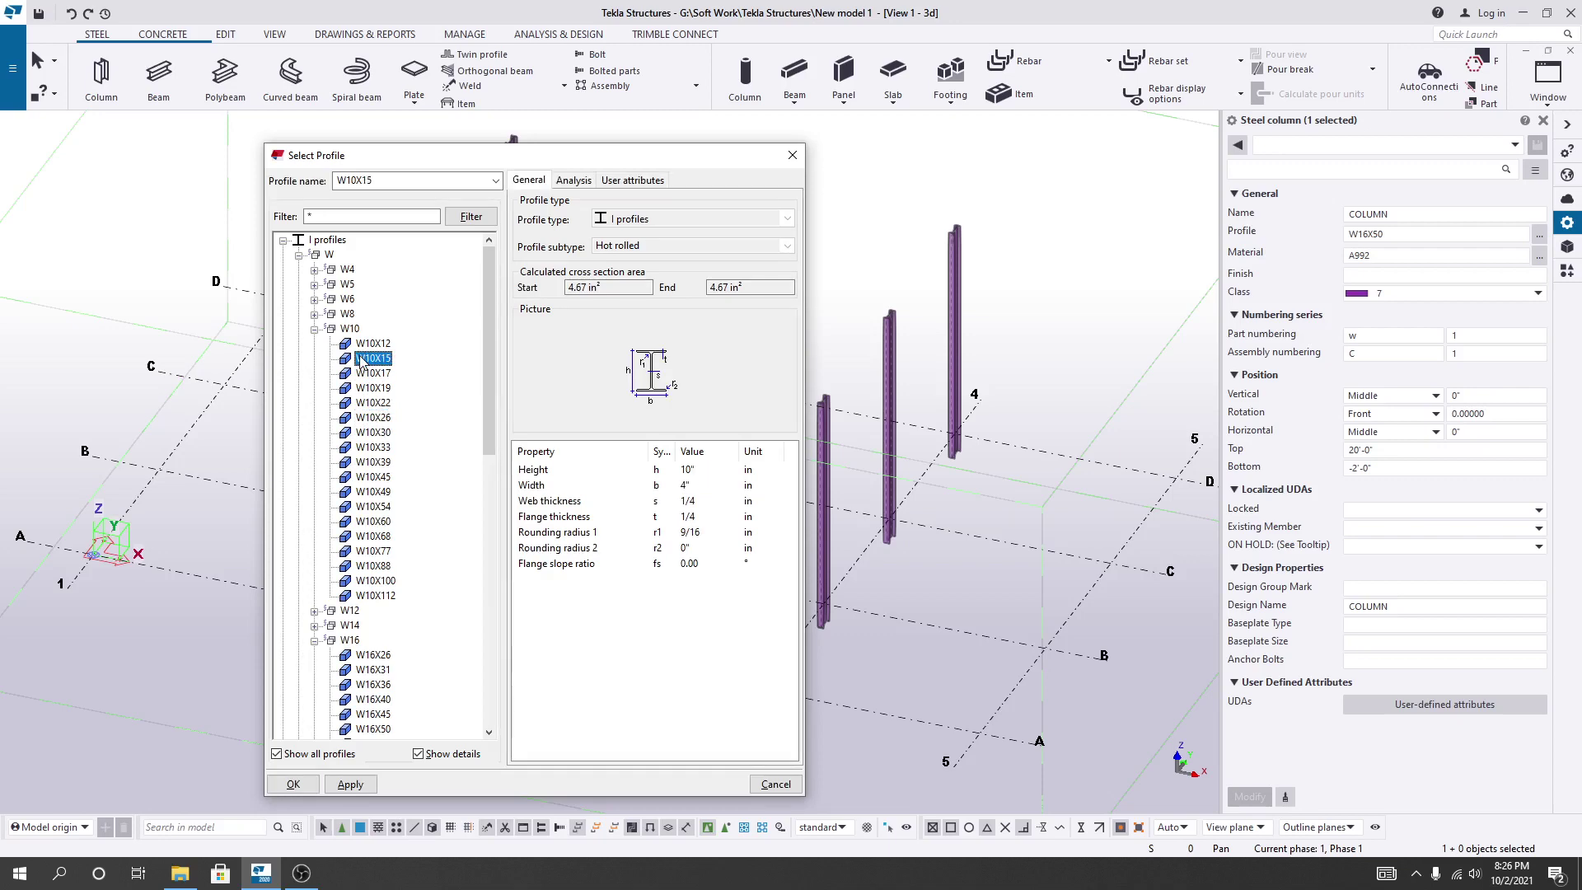
{"action": "left_click", "coordinate": [369, 345]}
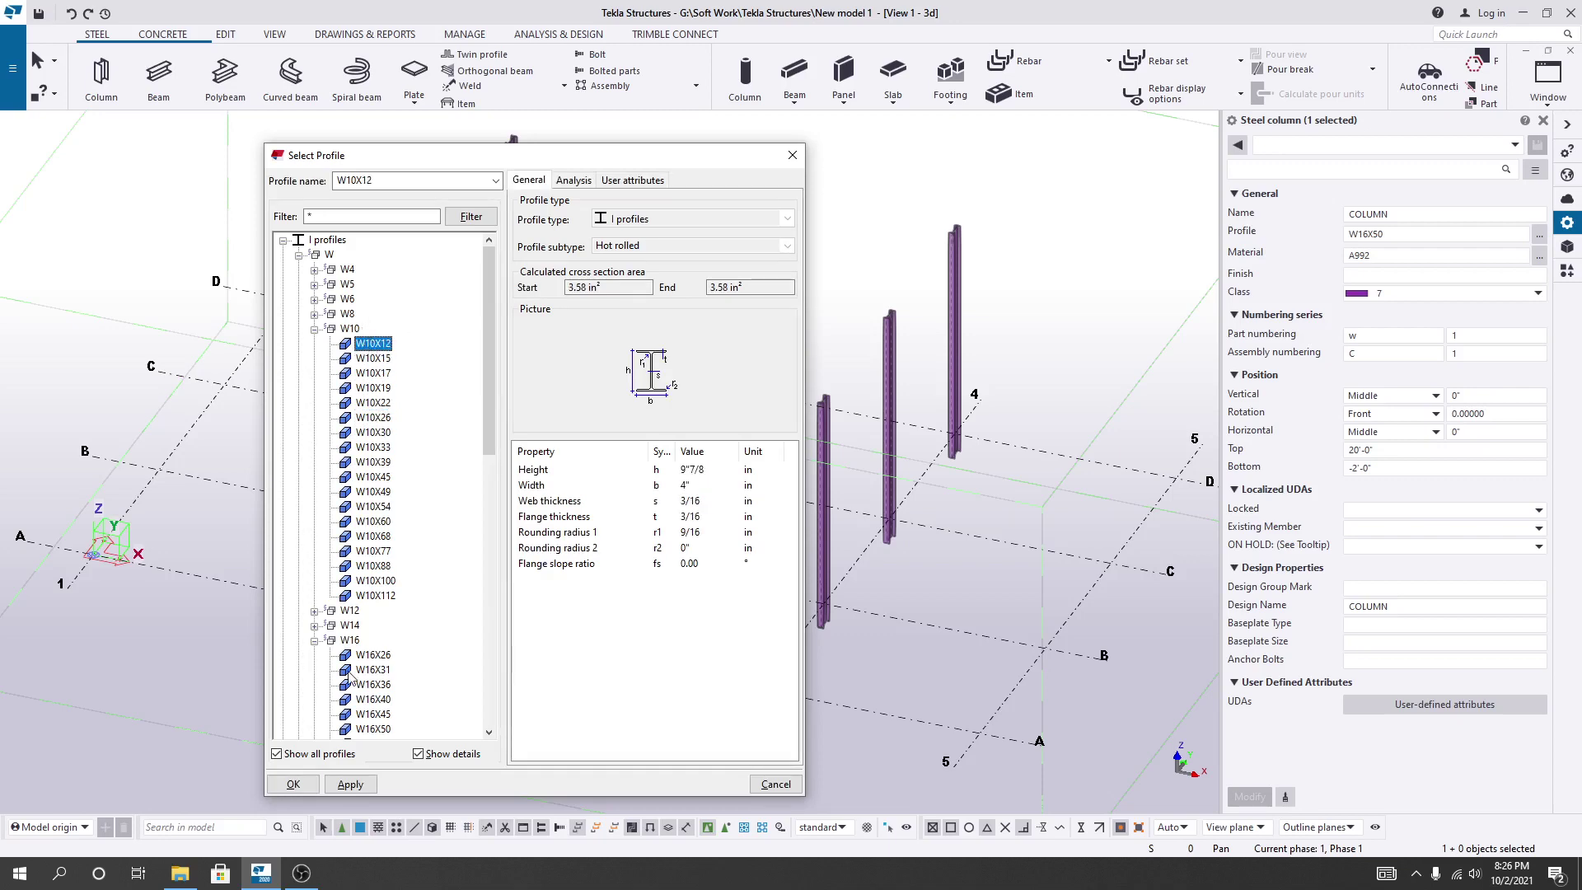
Choose W14X43 from the W14 group as the profile and modify the selected column at A-2 with it.
{"action": "left_click", "coordinate": [314, 625]}
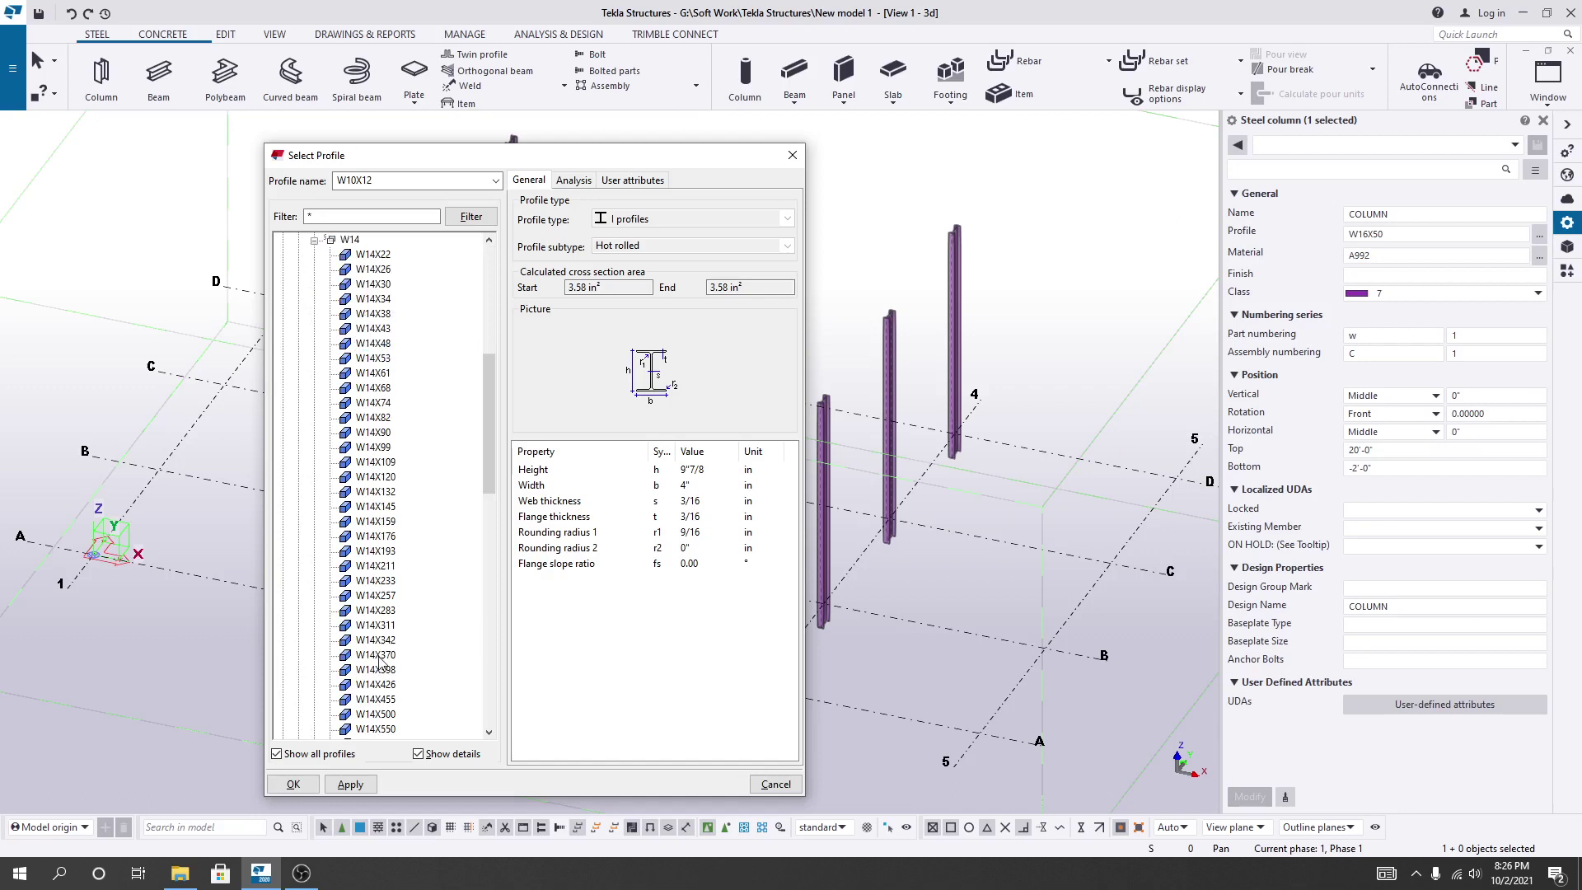
{"action": "scroll", "coordinate": [372, 494], "scroll_direction": "up", "scroll_amount": 3}
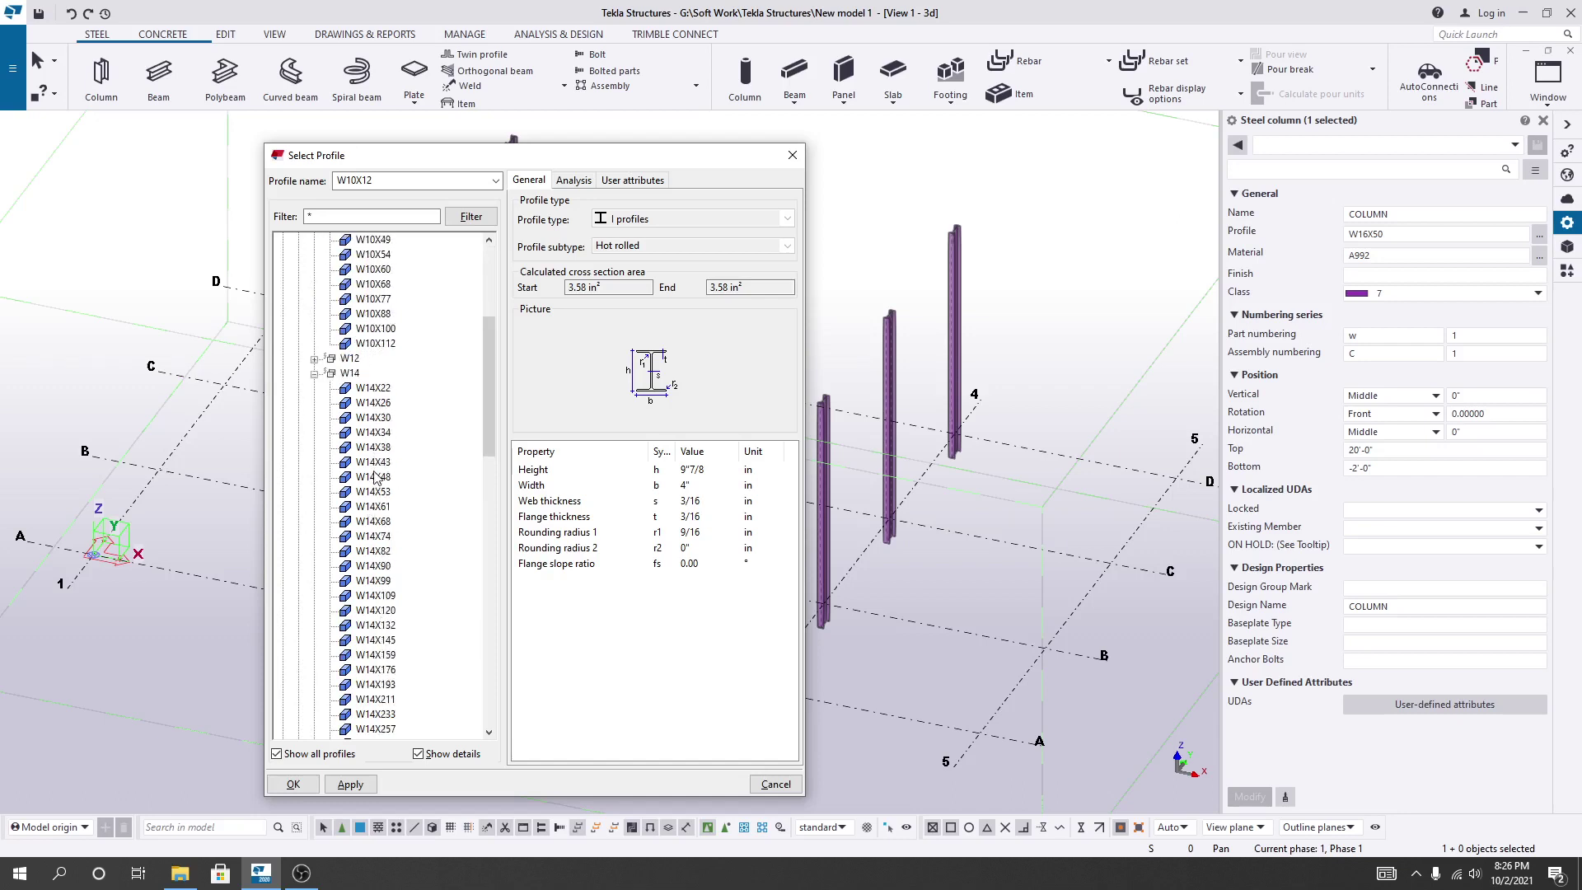
{"action": "left_click", "coordinate": [375, 464]}
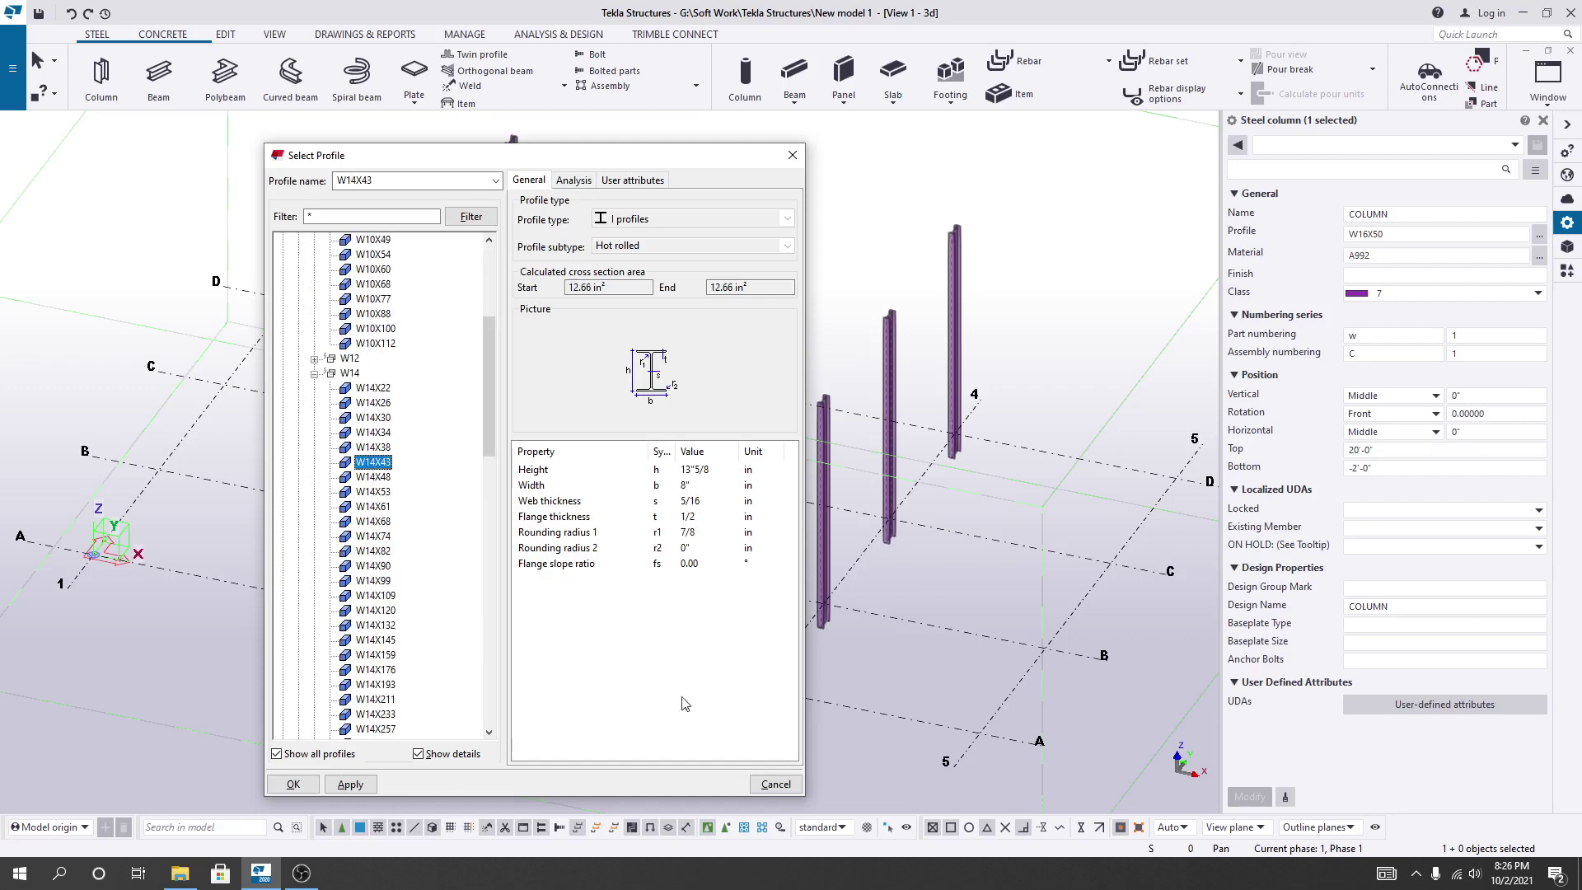
{"action": "left_click", "coordinate": [350, 785]}
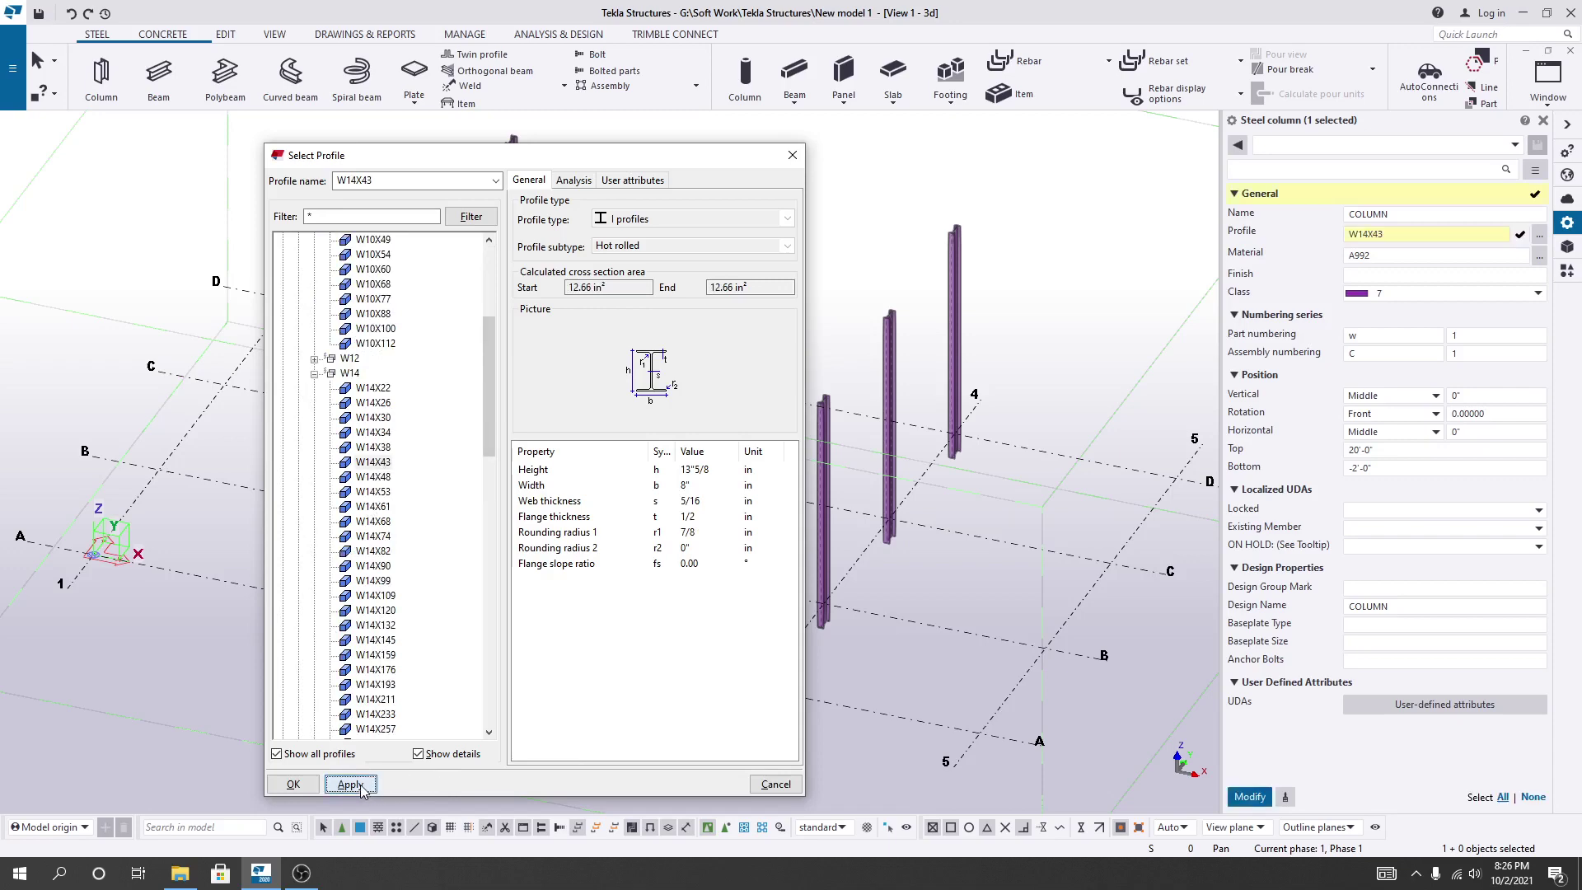
{"action": "left_click", "coordinate": [792, 157]}
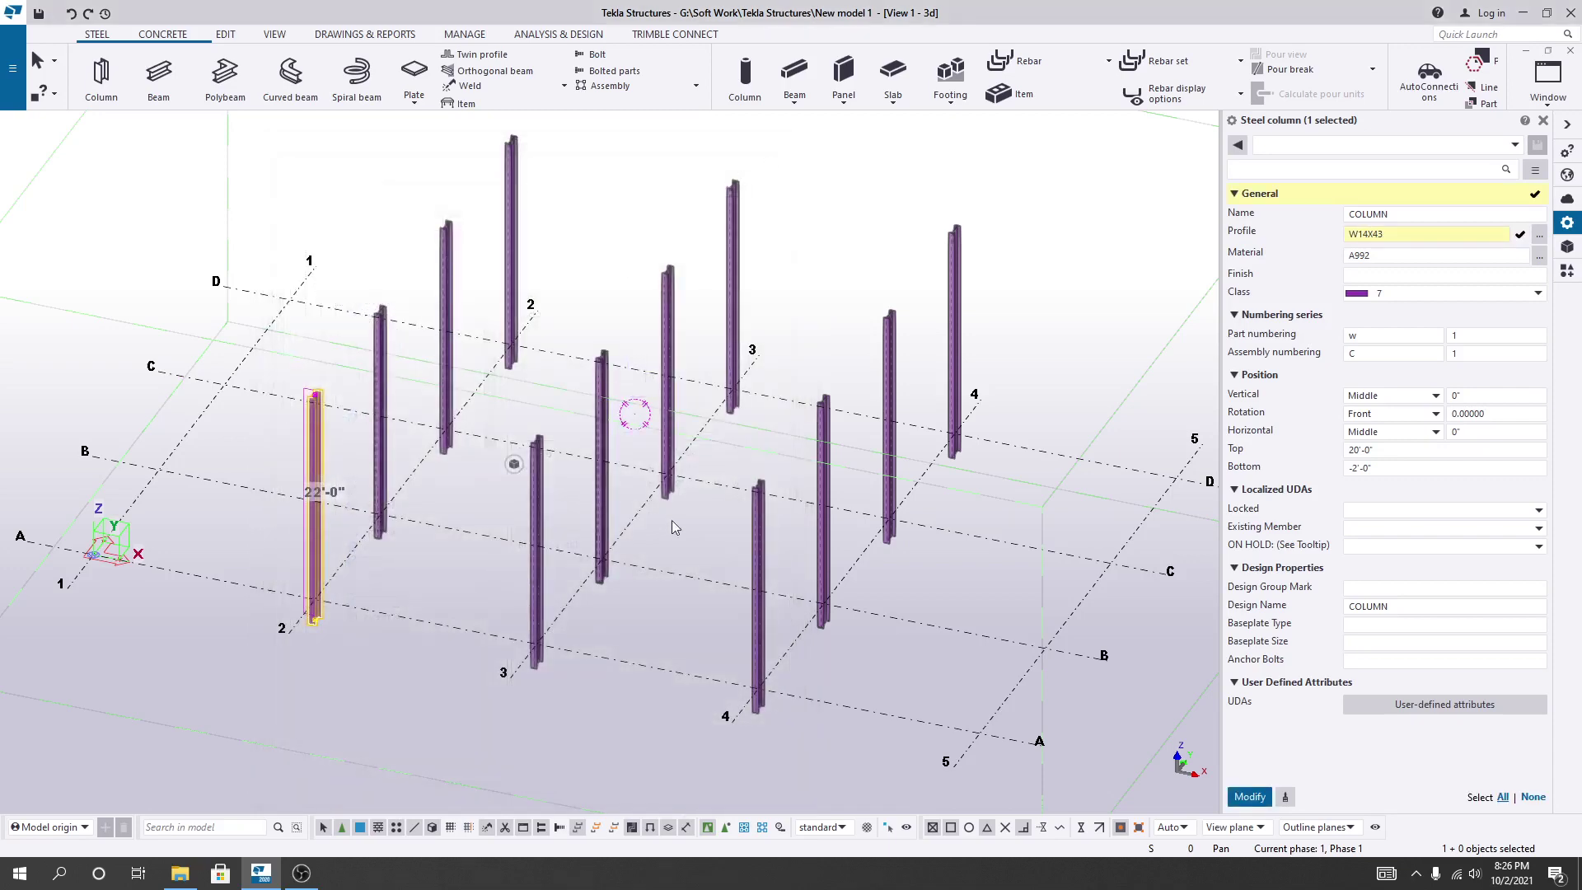
{"action": "left_click", "coordinate": [1250, 797]}
Inspect the column at A-2 up close and compare its profile property with that of the neighbouring column at B-2.
{"action": "scroll", "coordinate": [338, 423], "scroll_direction": "up", "scroll_amount": 4}
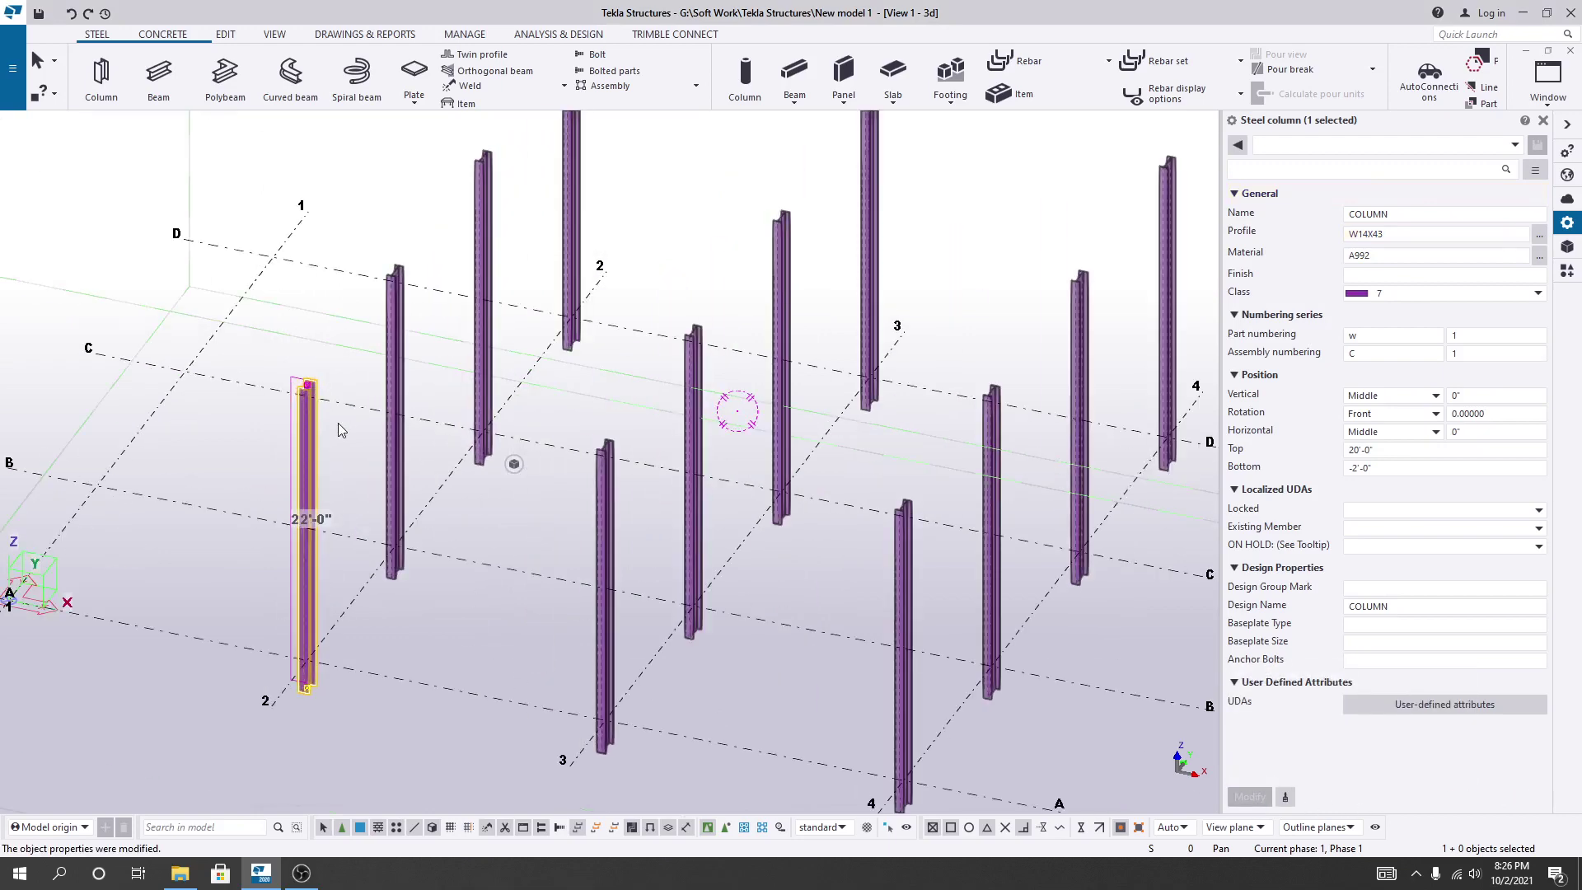
{"action": "scroll", "coordinate": [314, 429], "scroll_direction": "up", "scroll_amount": 2}
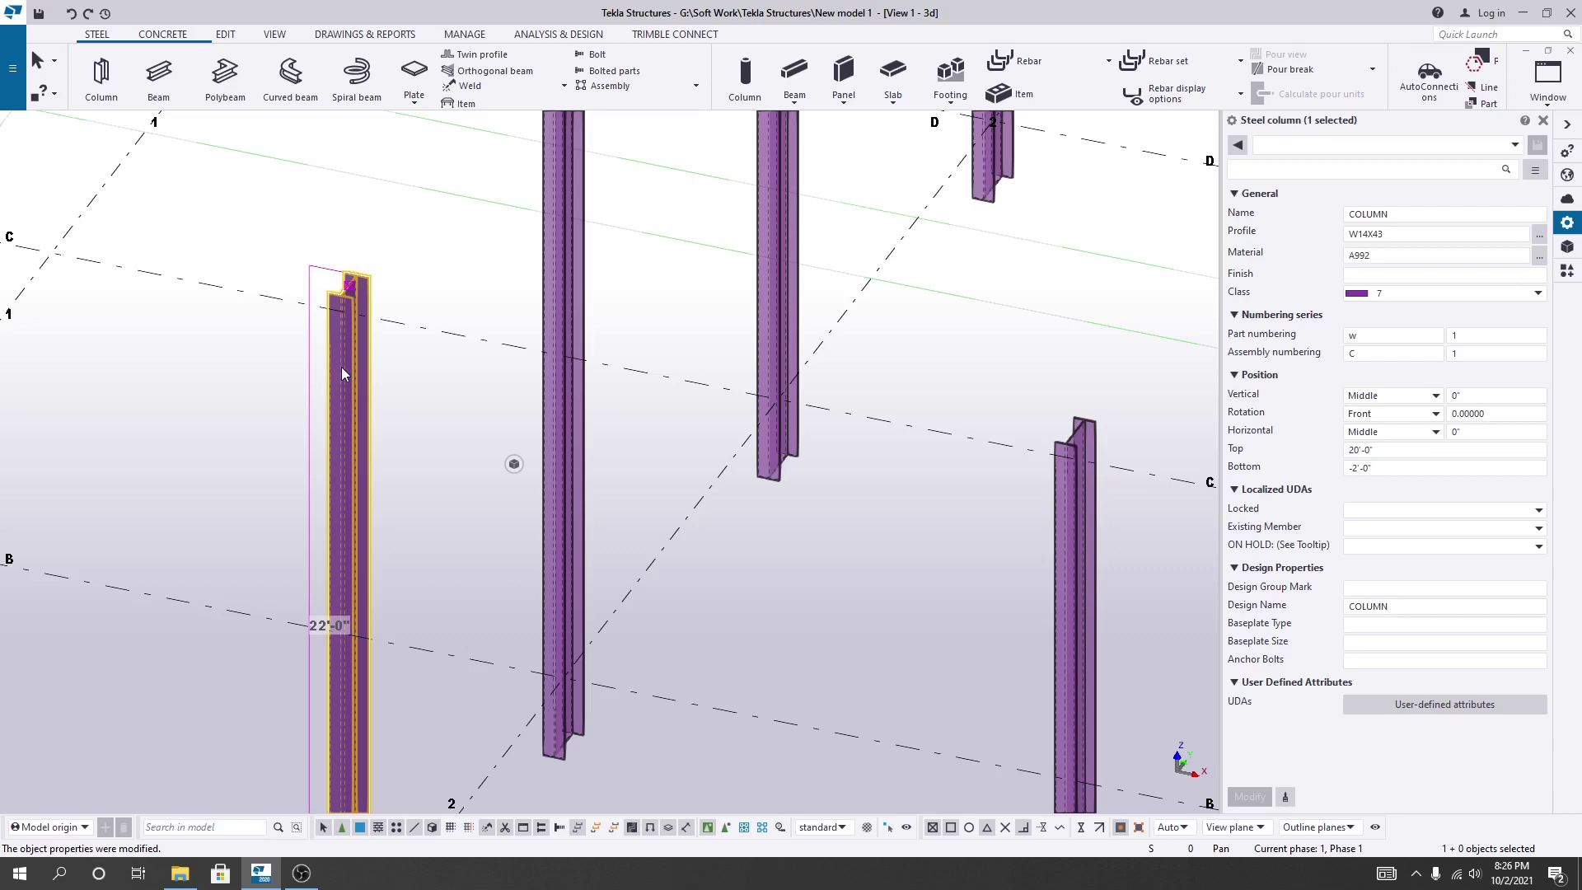
{"action": "scroll", "coordinate": [341, 373], "scroll_direction": "down", "scroll_amount": 3}
{"action": "left_click", "coordinate": [368, 482]}
{"action": "left_click", "coordinate": [351, 448]}
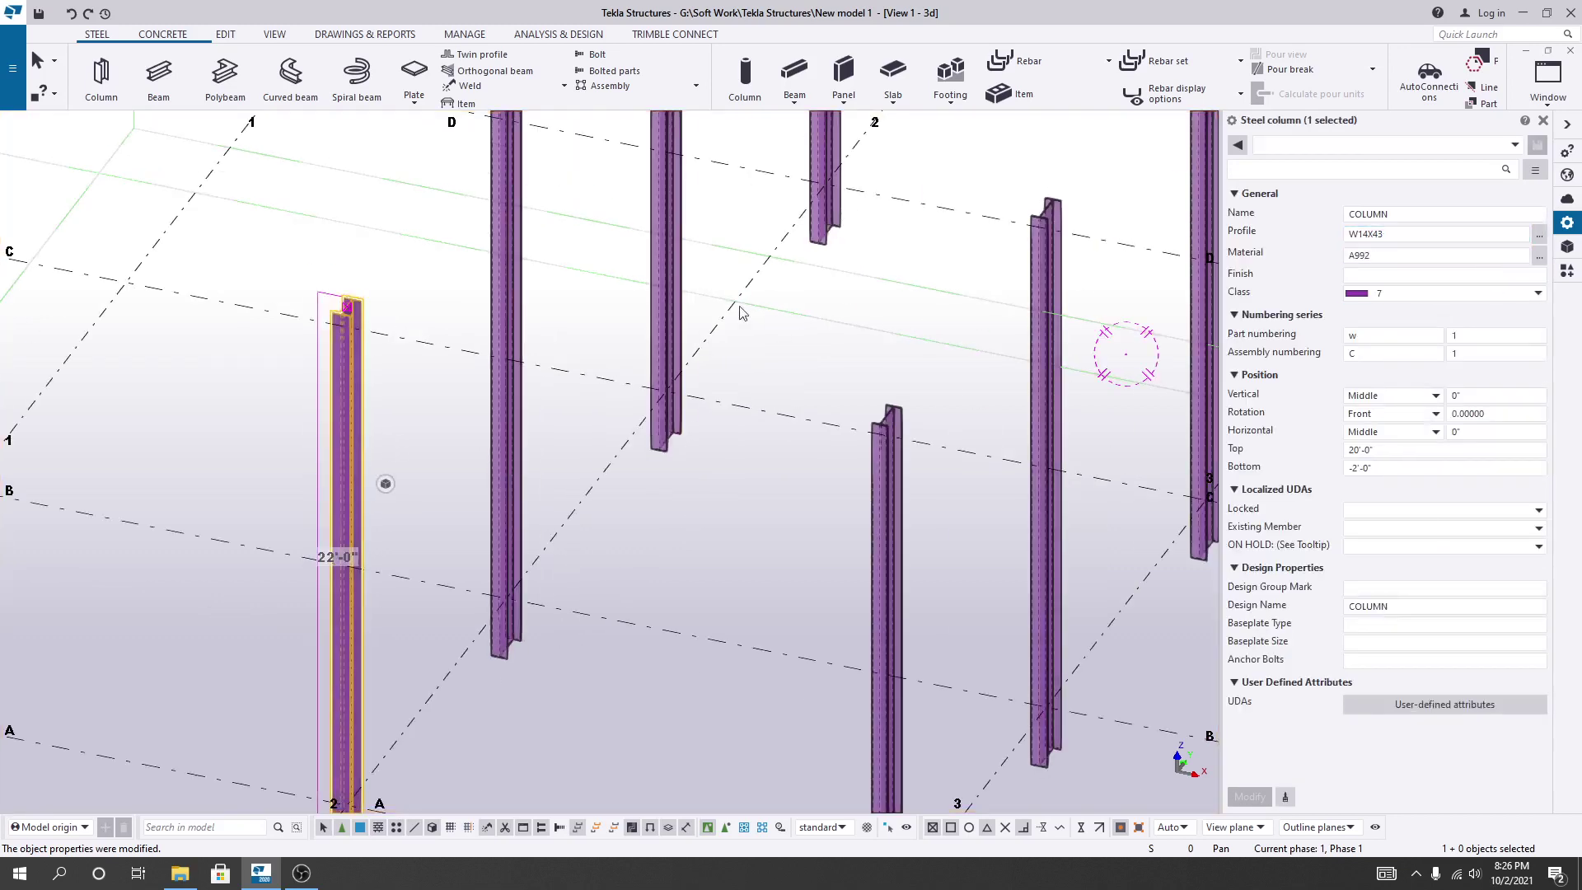
{"action": "left_click", "coordinate": [504, 329]}
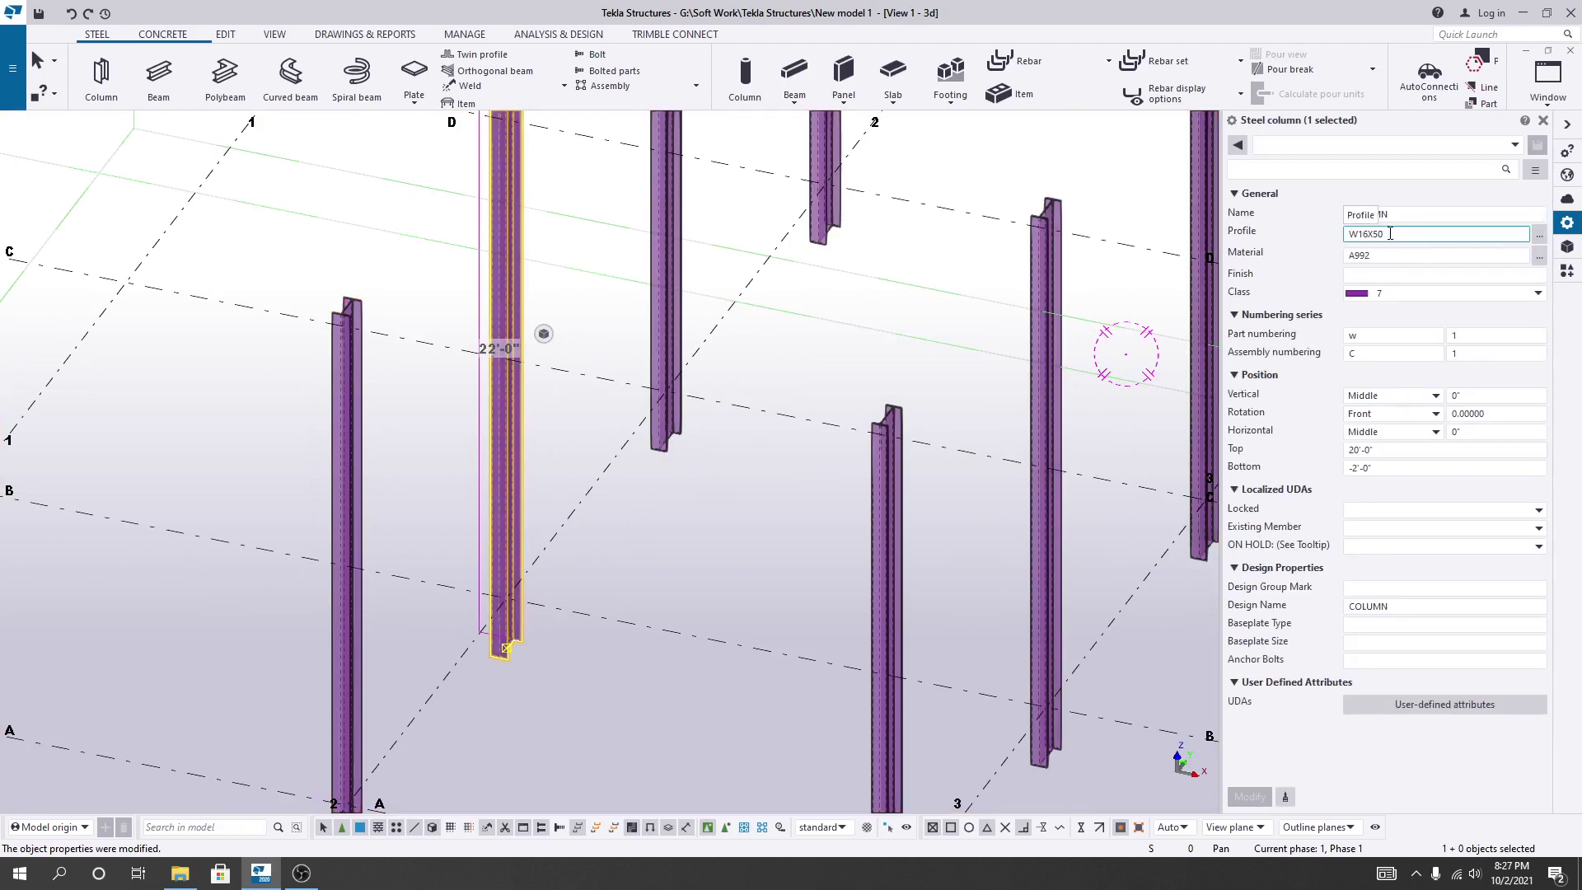
{"action": "left_click", "coordinate": [344, 542]}
{"action": "scroll", "coordinate": [345, 542], "scroll_direction": "down", "scroll_amount": 5}
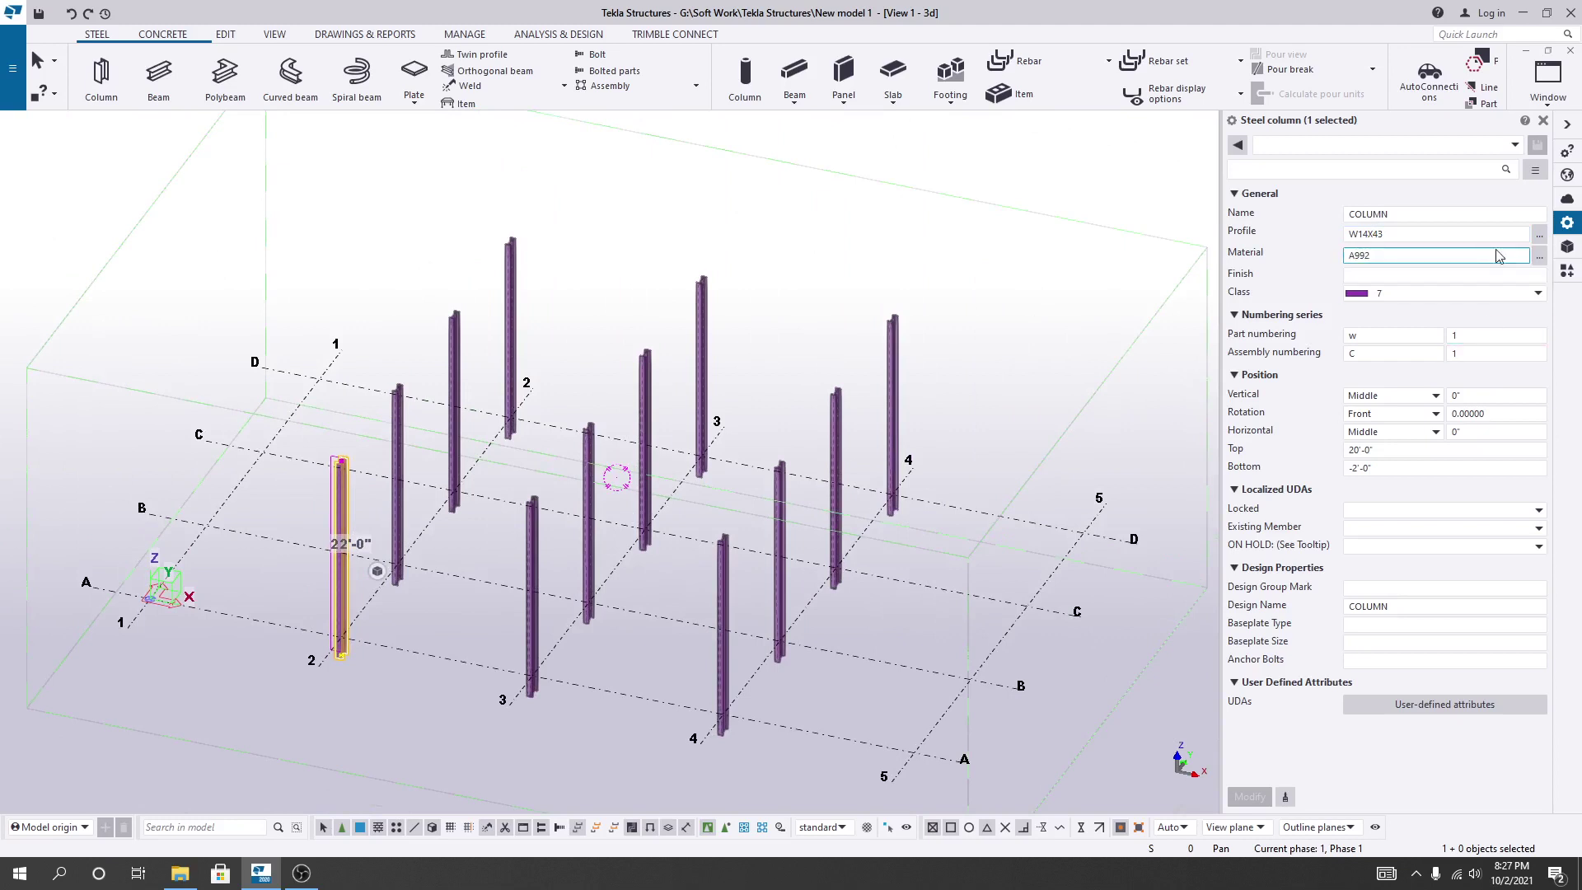
Close the column properties and place steel columns along grid line 5 at grid lines A, B, C and D.
{"action": "left_click", "coordinate": [1543, 121]}
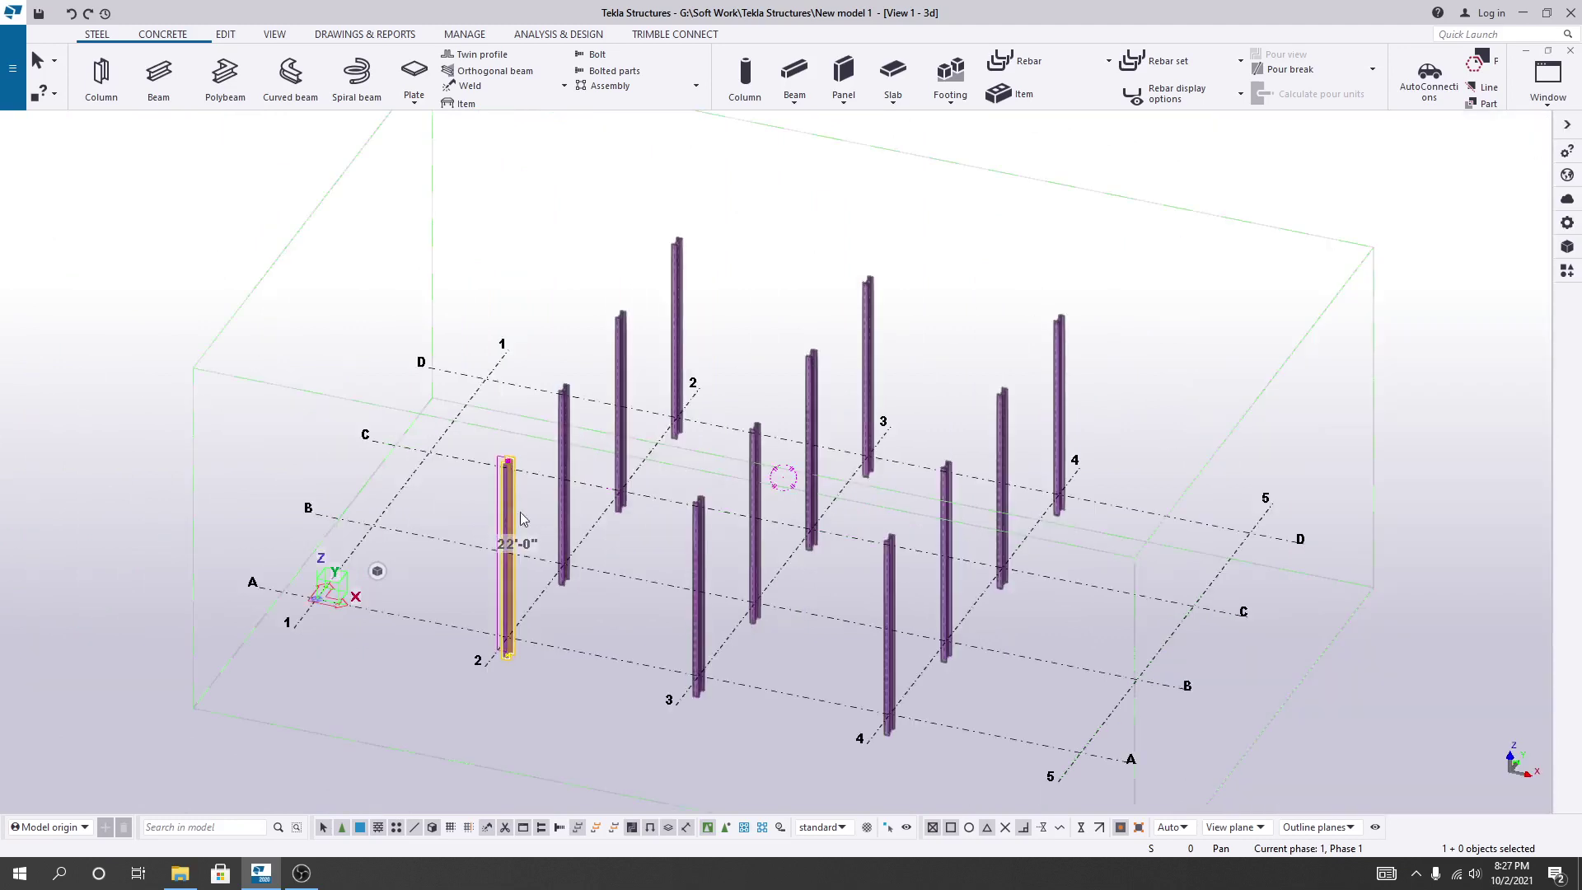
{"action": "left_click", "coordinate": [102, 82]}
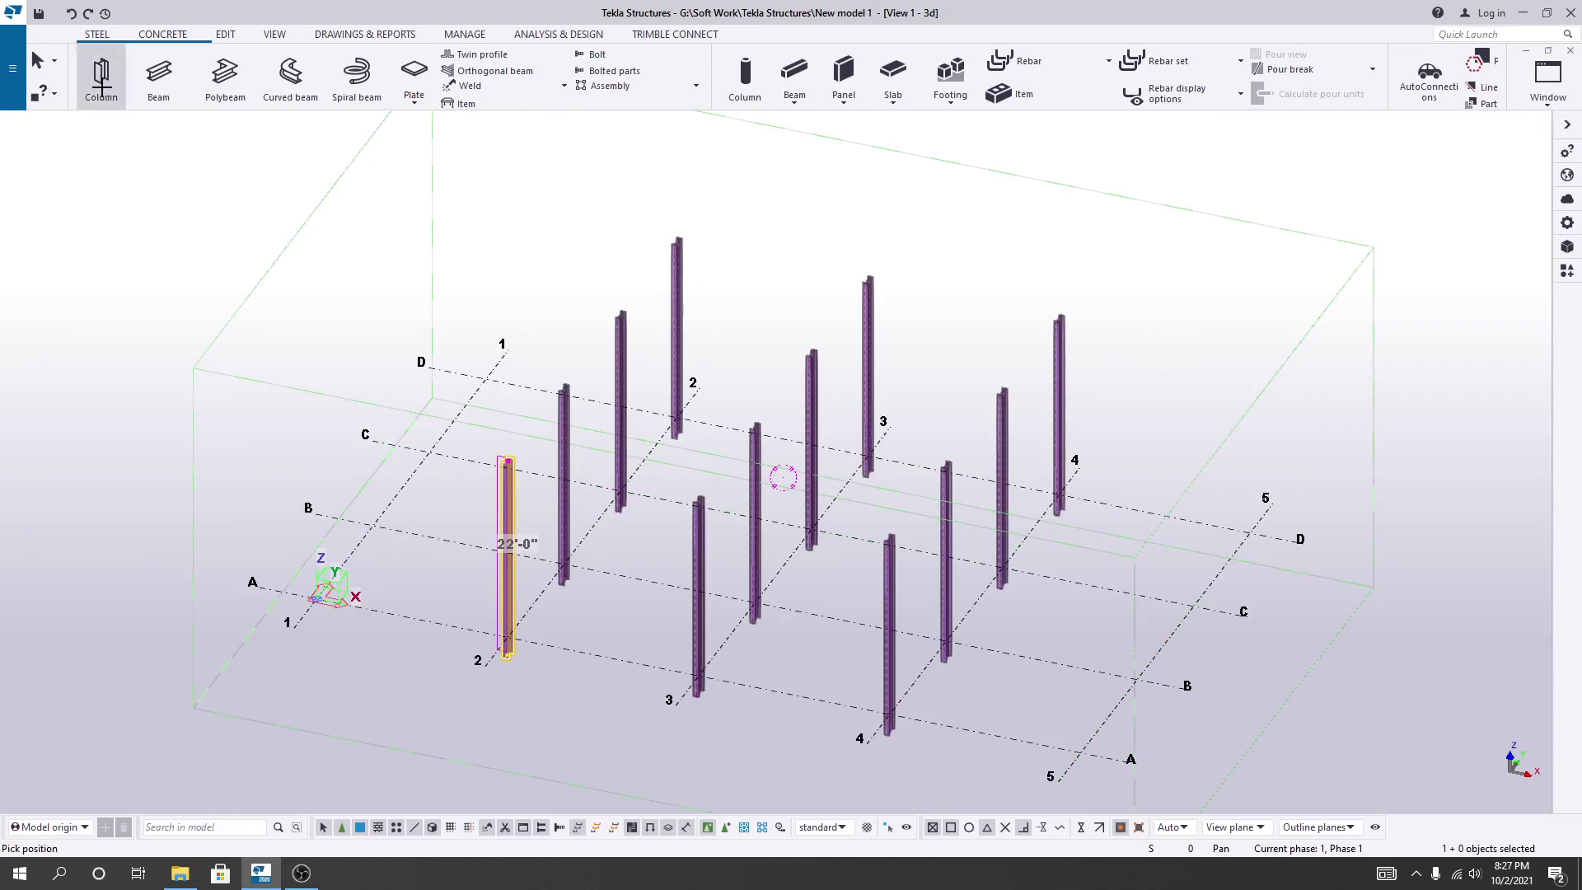
{"action": "middle_click_drag", "start_coordinate": [1057, 716], "coordinate": [946, 660]}
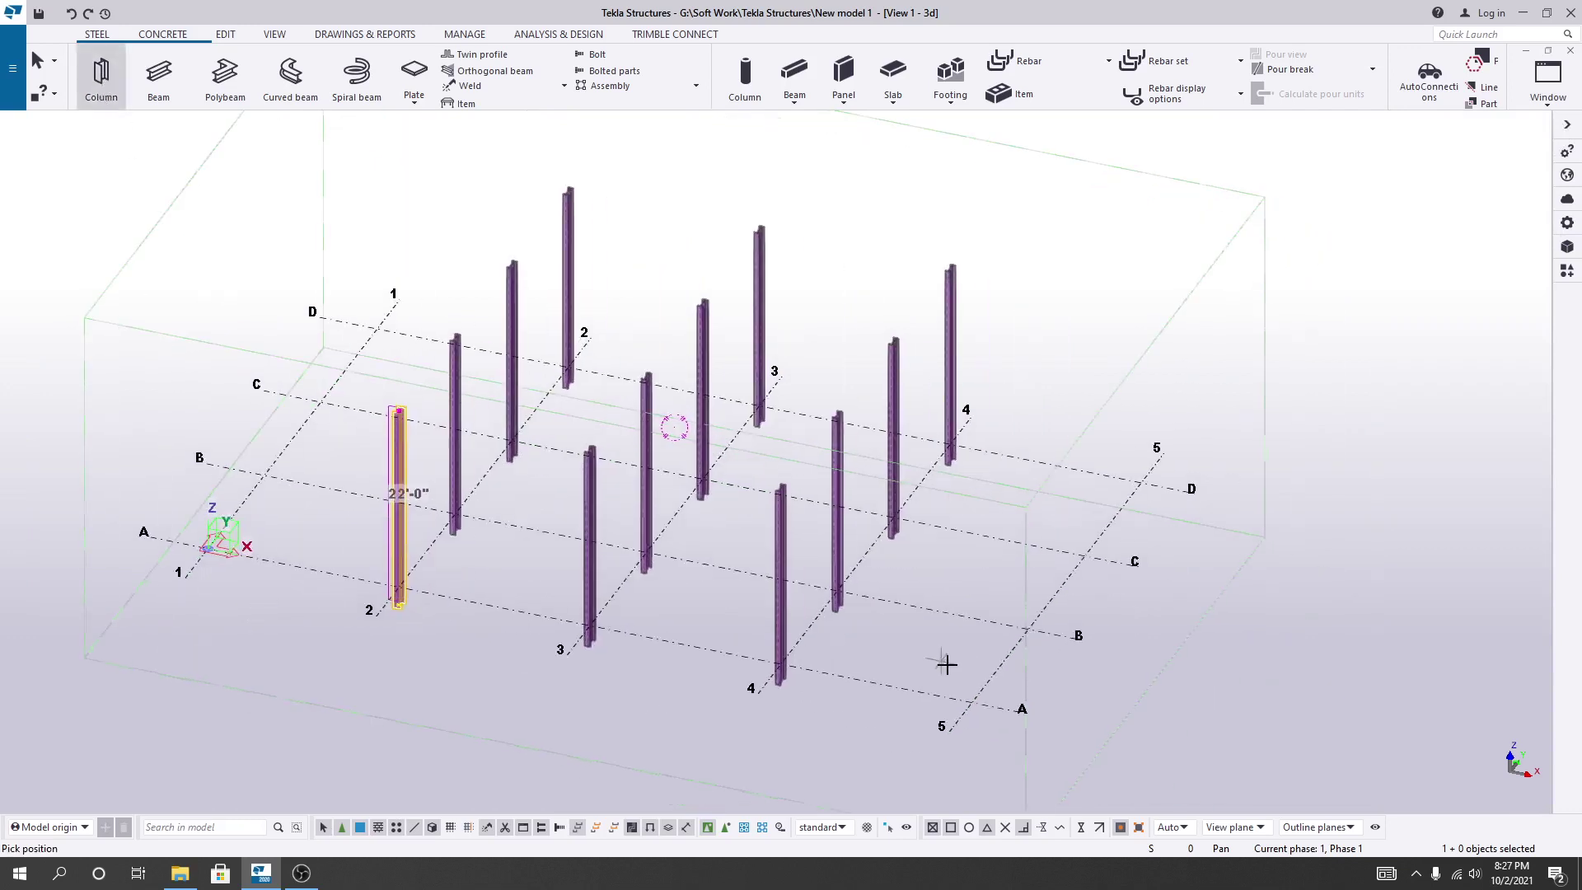
{"action": "left_click", "coordinate": [971, 702]}
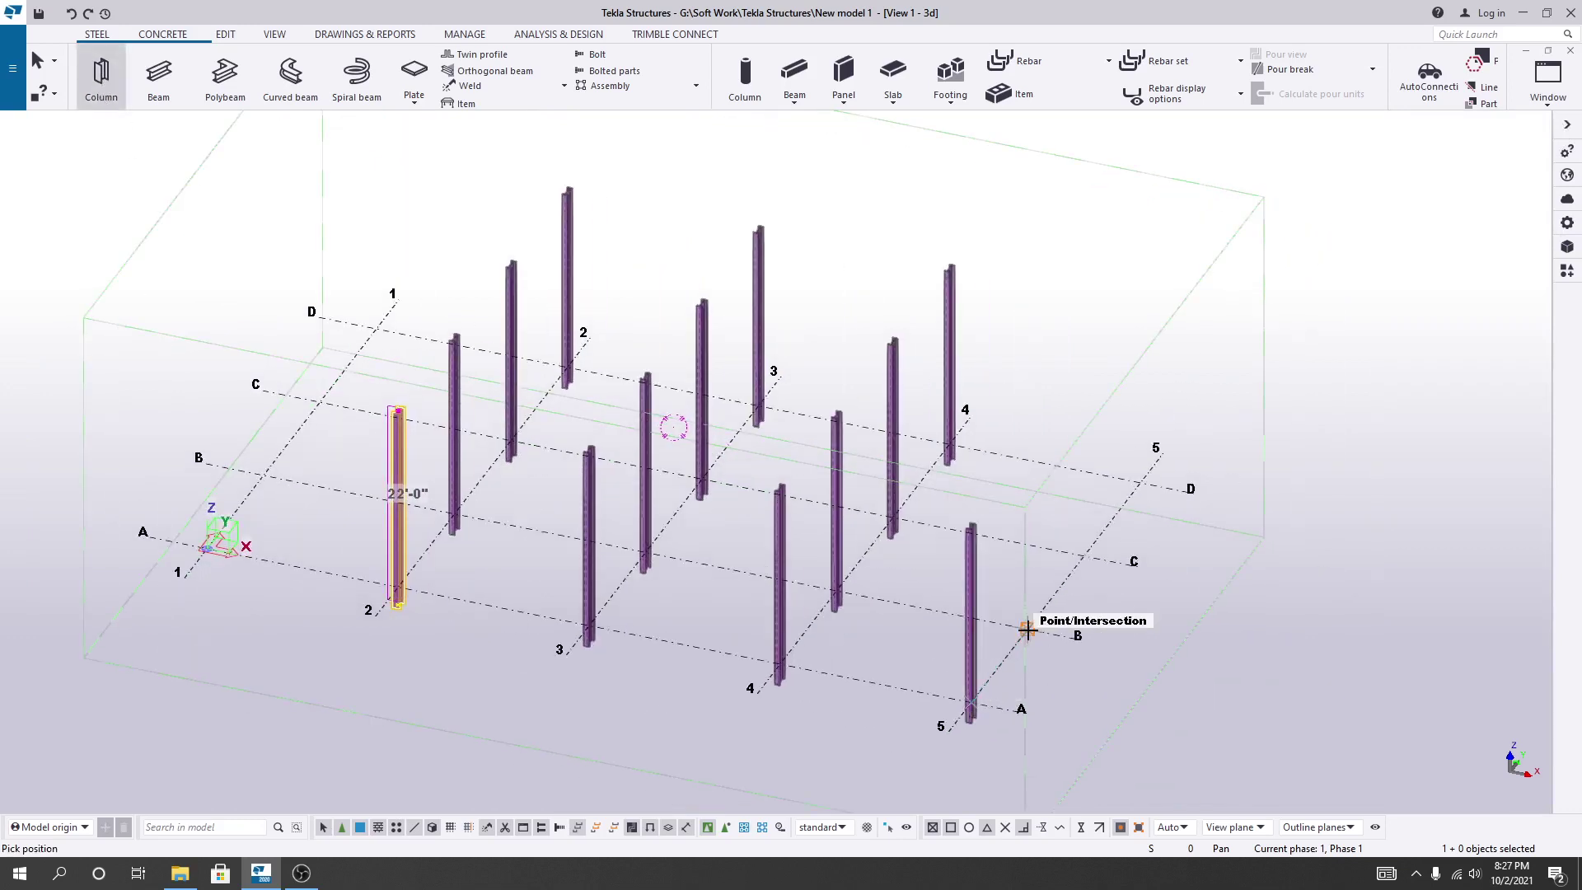
{"action": "left_click", "coordinate": [1026, 630]}
{"action": "left_click", "coordinate": [1084, 558]}
{"action": "left_click", "coordinate": [1138, 486]}
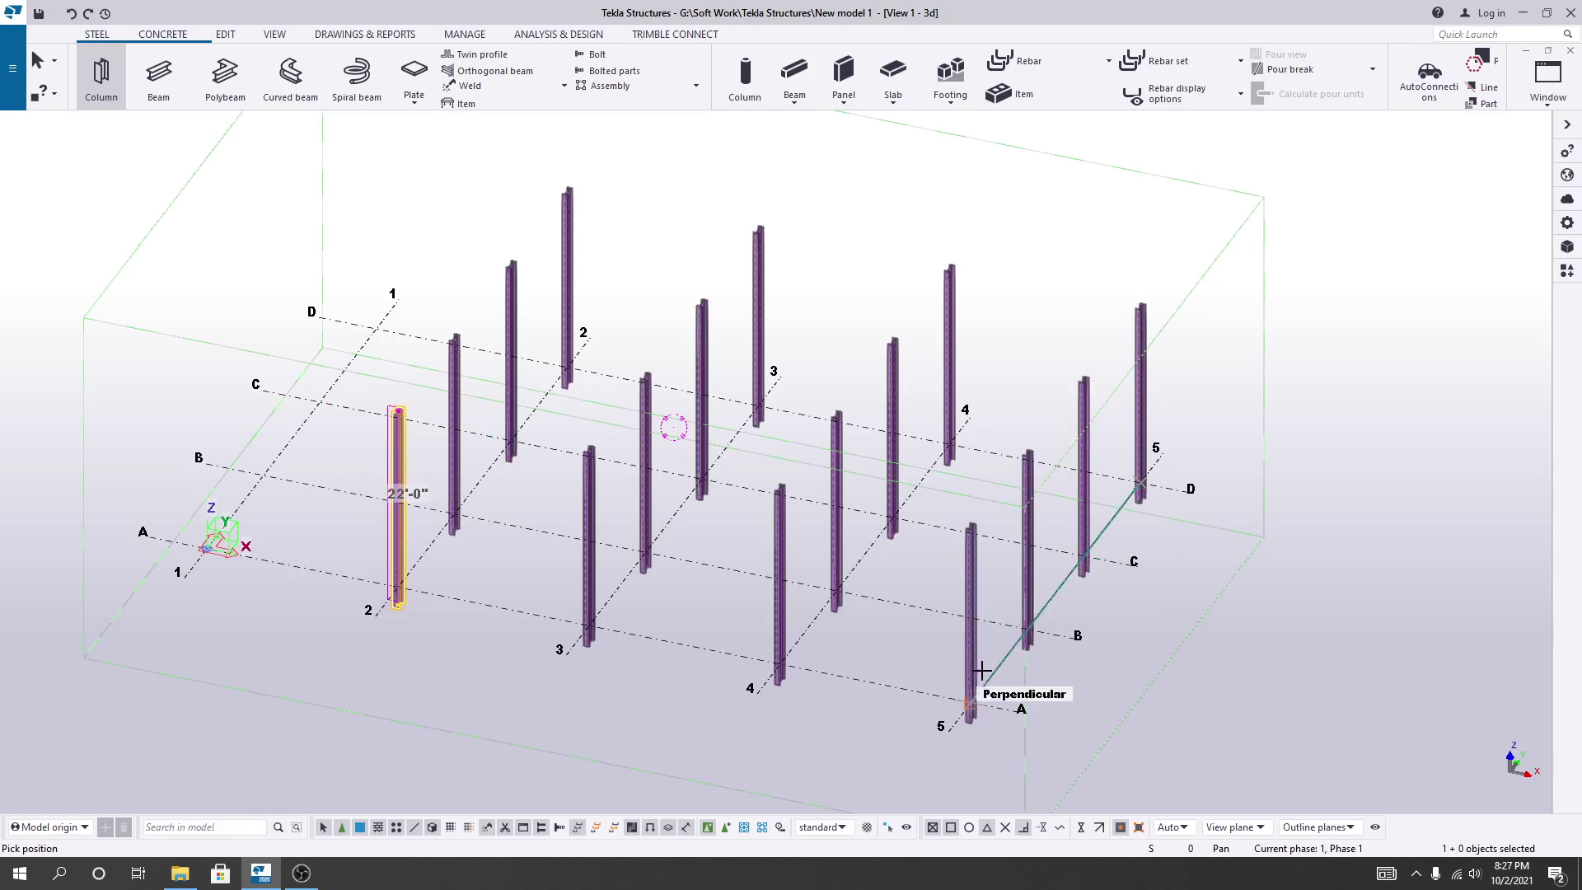
End the column command and compare the profile properties of the columns at A-2 and A-5.
{"action": "middle_click_drag", "start_coordinate": [1034, 689], "coordinate": [712, 725]}
{"action": "scroll", "coordinate": [541, 540], "scroll_direction": "up", "scroll_amount": 3}
{"action": "scroll", "coordinate": [541, 533], "scroll_direction": "up", "scroll_amount": 4}
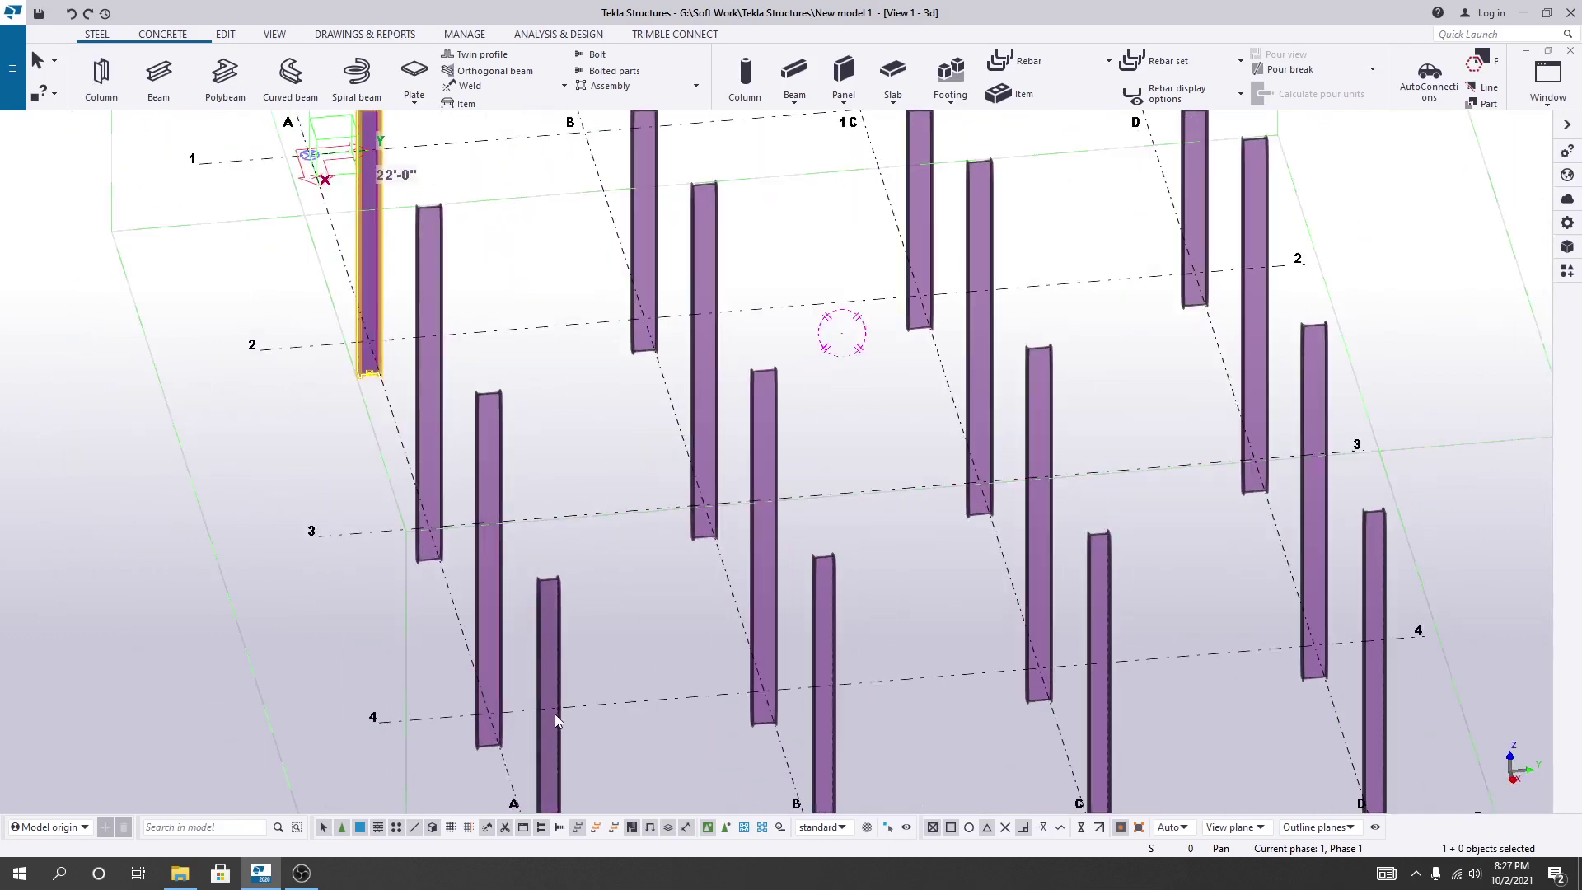
{"action": "scroll", "coordinate": [556, 714], "scroll_direction": "down", "scroll_amount": 3}
{"action": "left_click", "coordinate": [442, 198]}
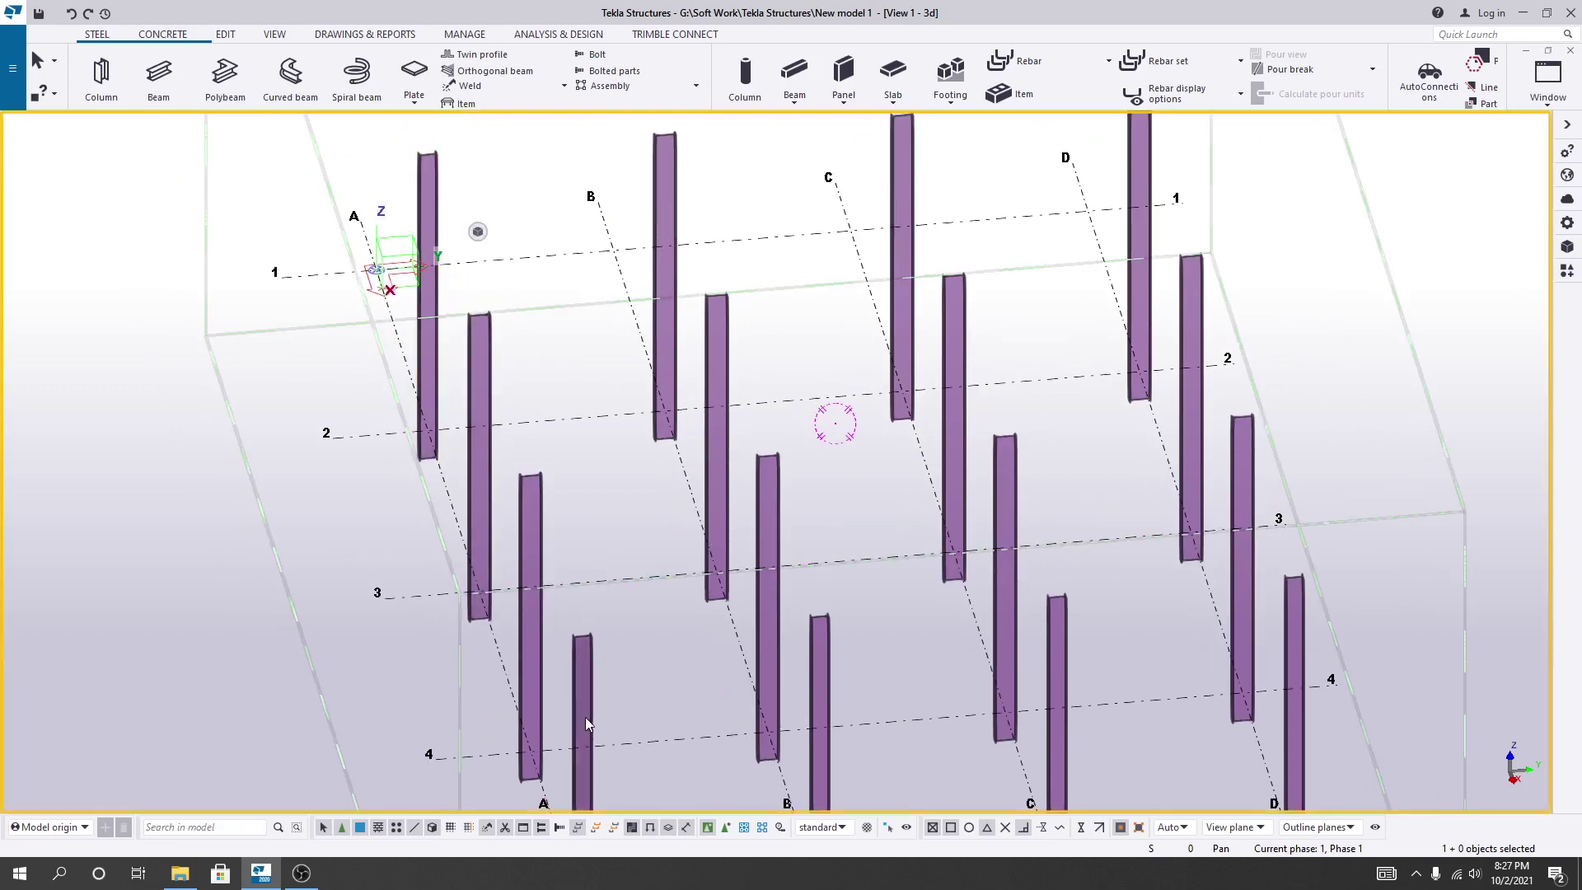
{"action": "left_click", "coordinate": [436, 190]}
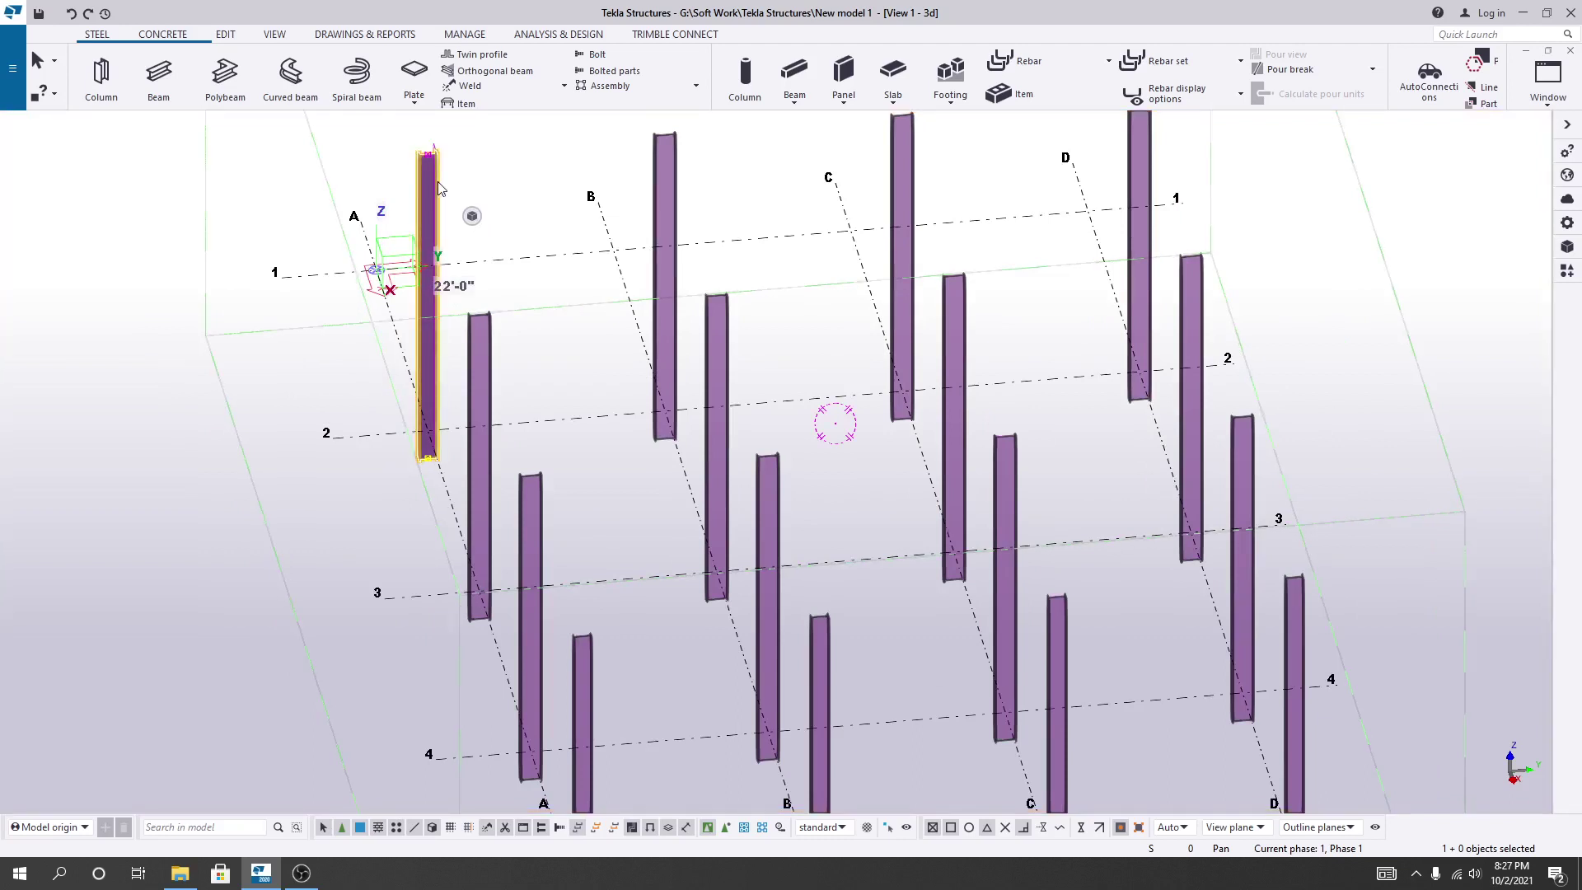
{"action": "double_click", "coordinate": [425, 185]}
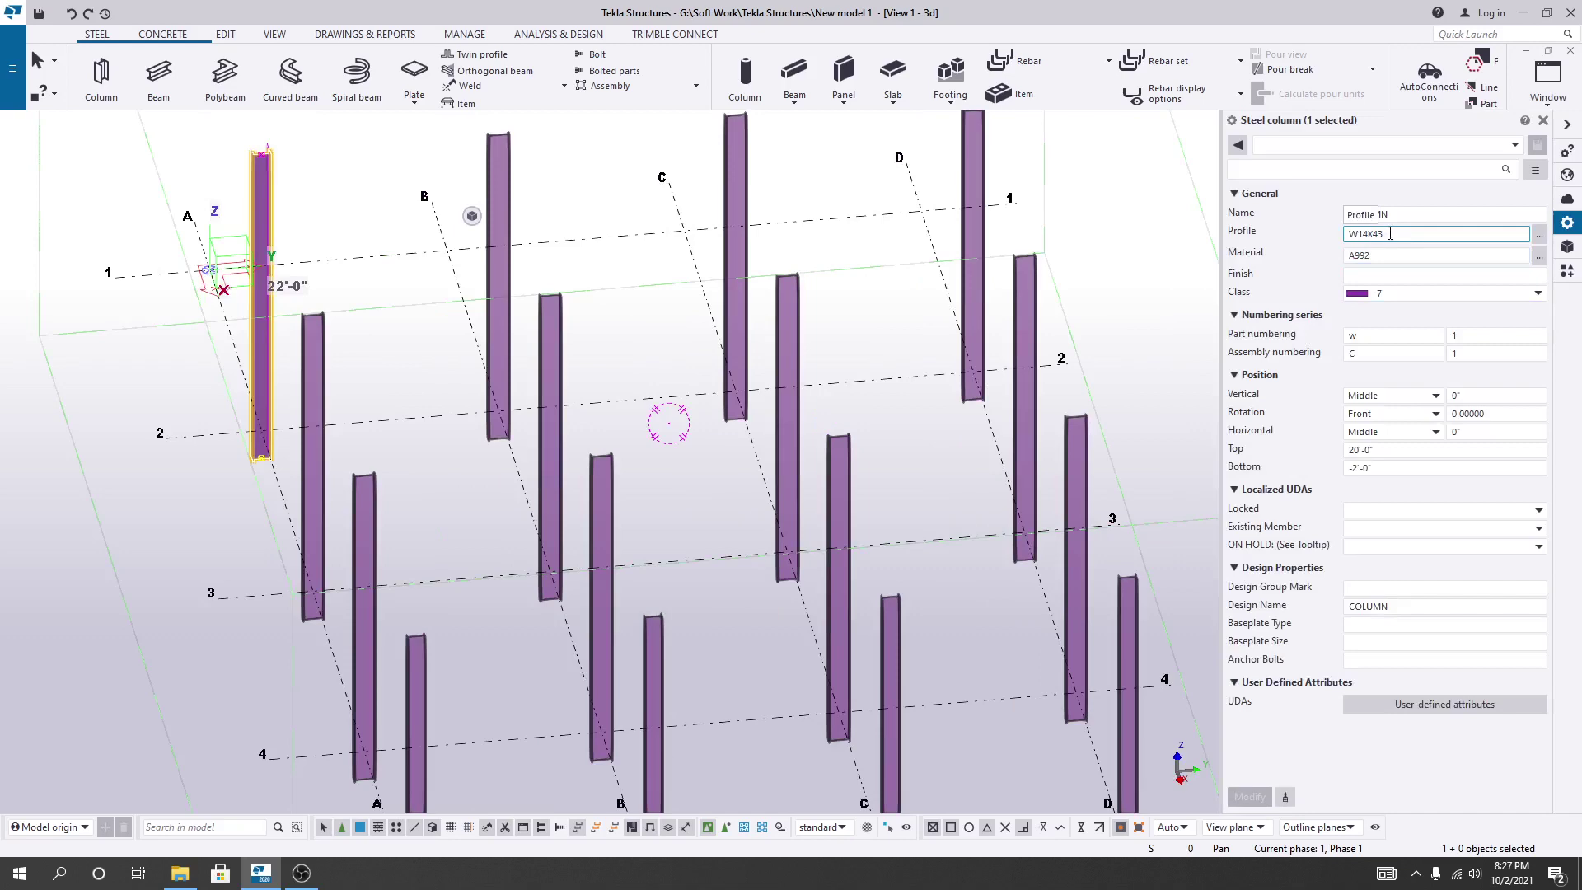
{"action": "left_click", "coordinate": [420, 741]}
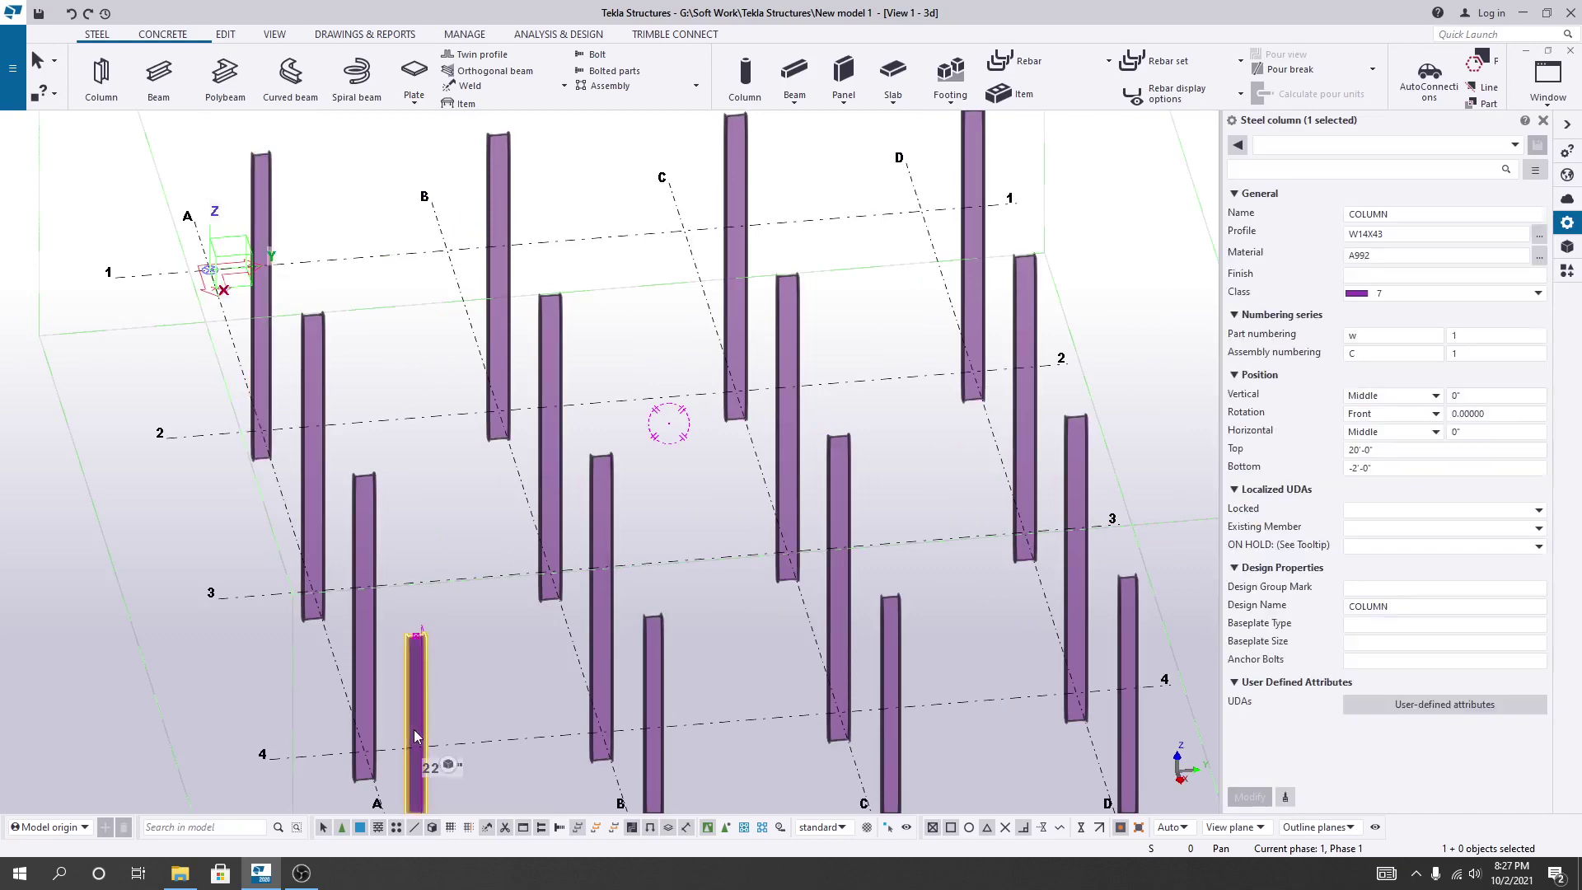
{"action": "scroll", "coordinate": [662, 631], "scroll_direction": "down", "scroll_amount": 4}
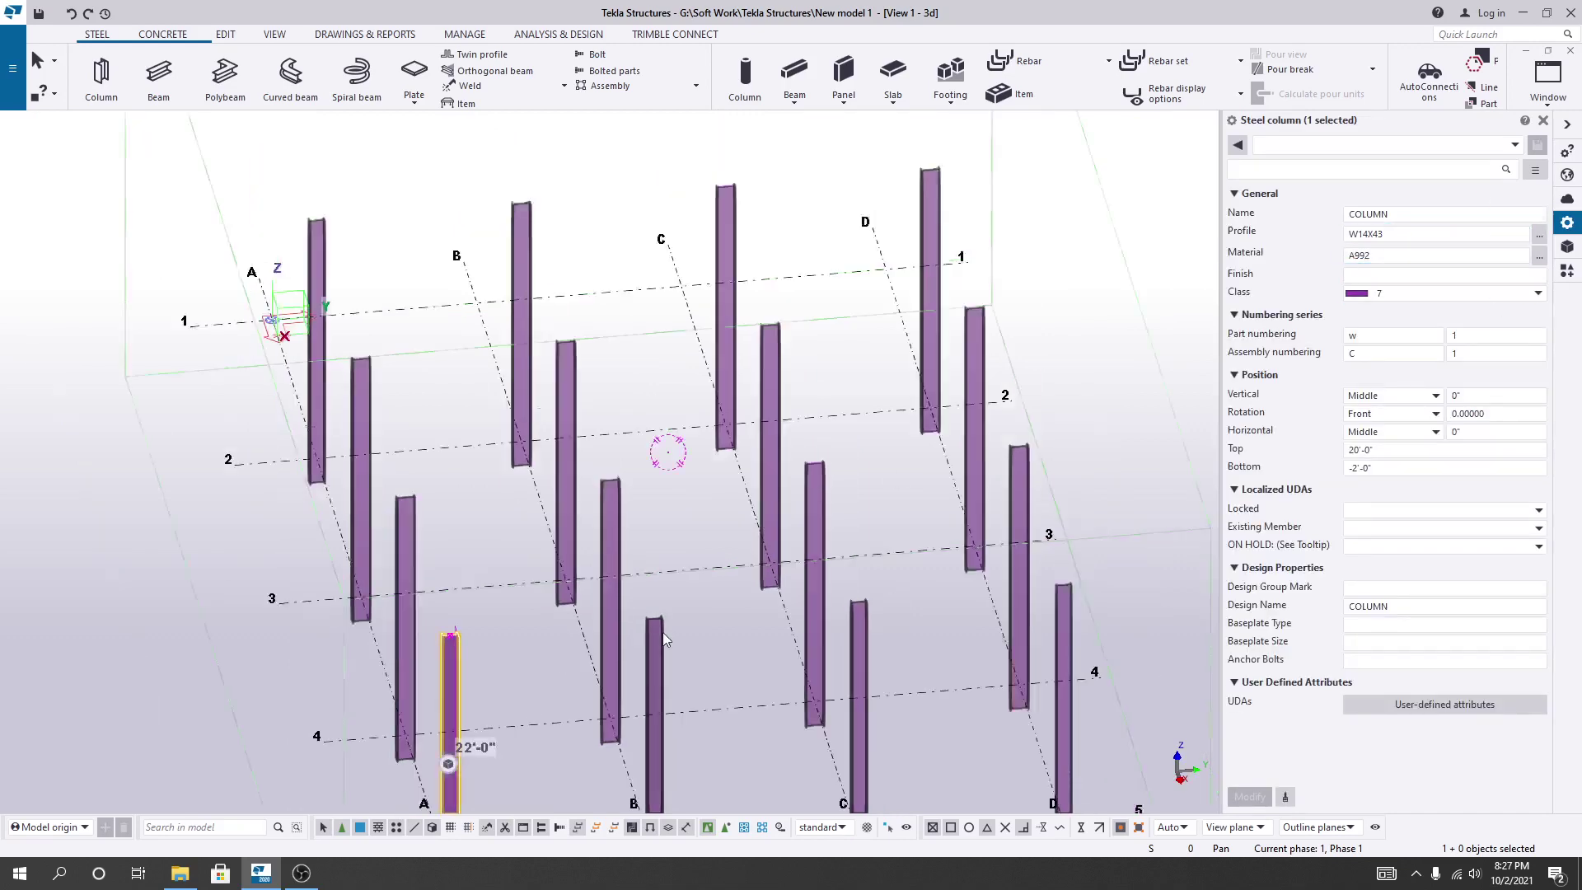
{"action": "middle_click_drag", "start_coordinate": [519, 680], "coordinate": [507, 680]}
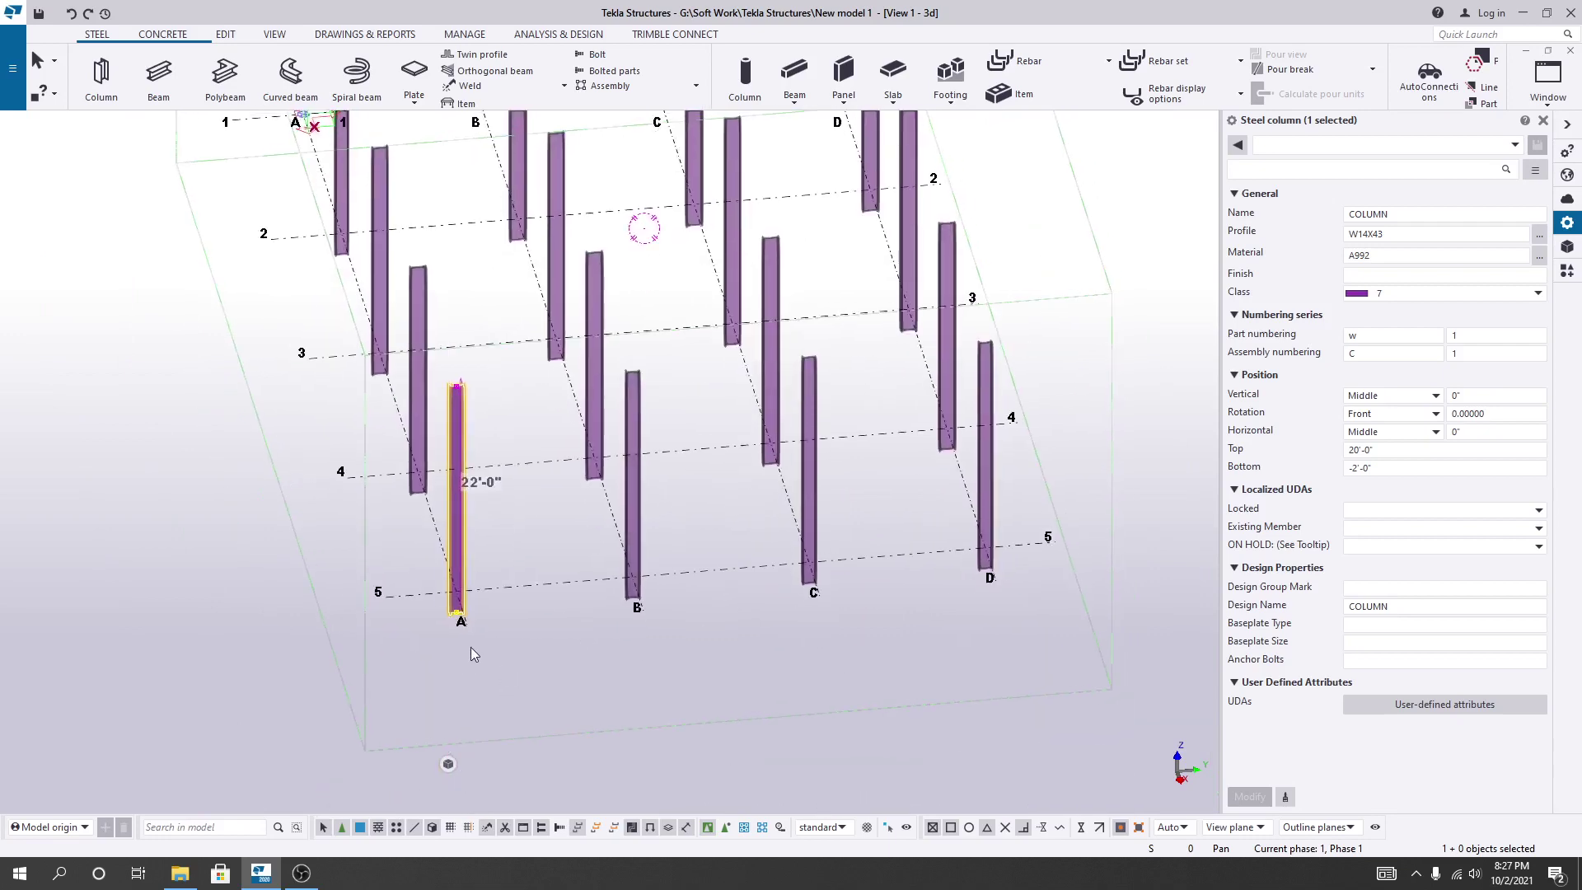
{"action": "scroll", "coordinate": [471, 651], "scroll_direction": "up", "scroll_amount": 2}
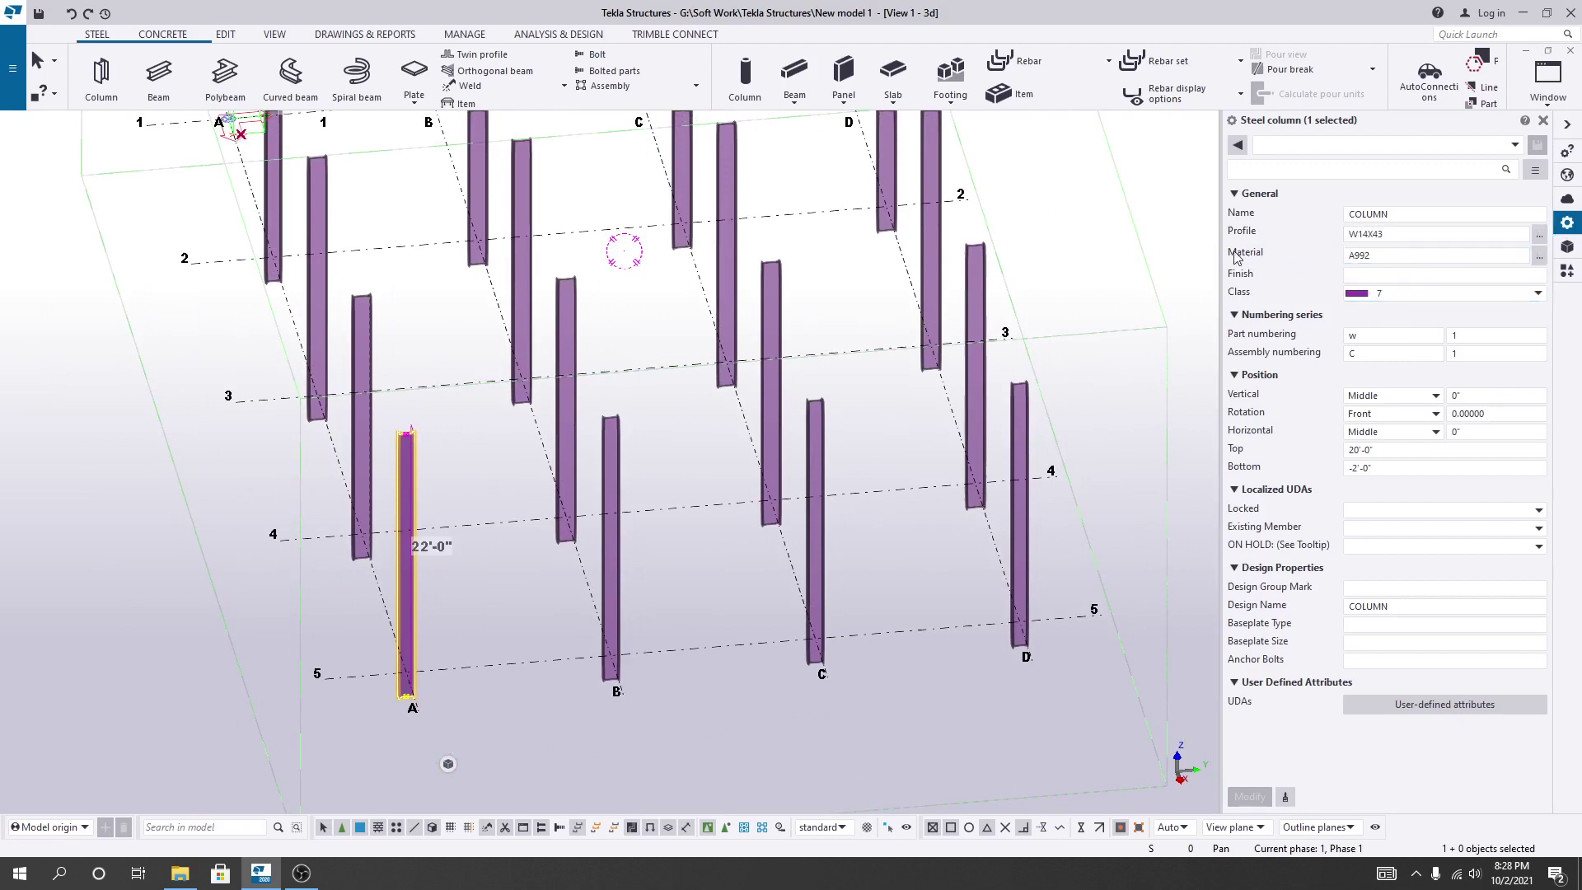
Open the material catalog for the column at A-5, look through the steel grades, and close it without changing the material.
{"action": "left_click", "coordinate": [1539, 256]}
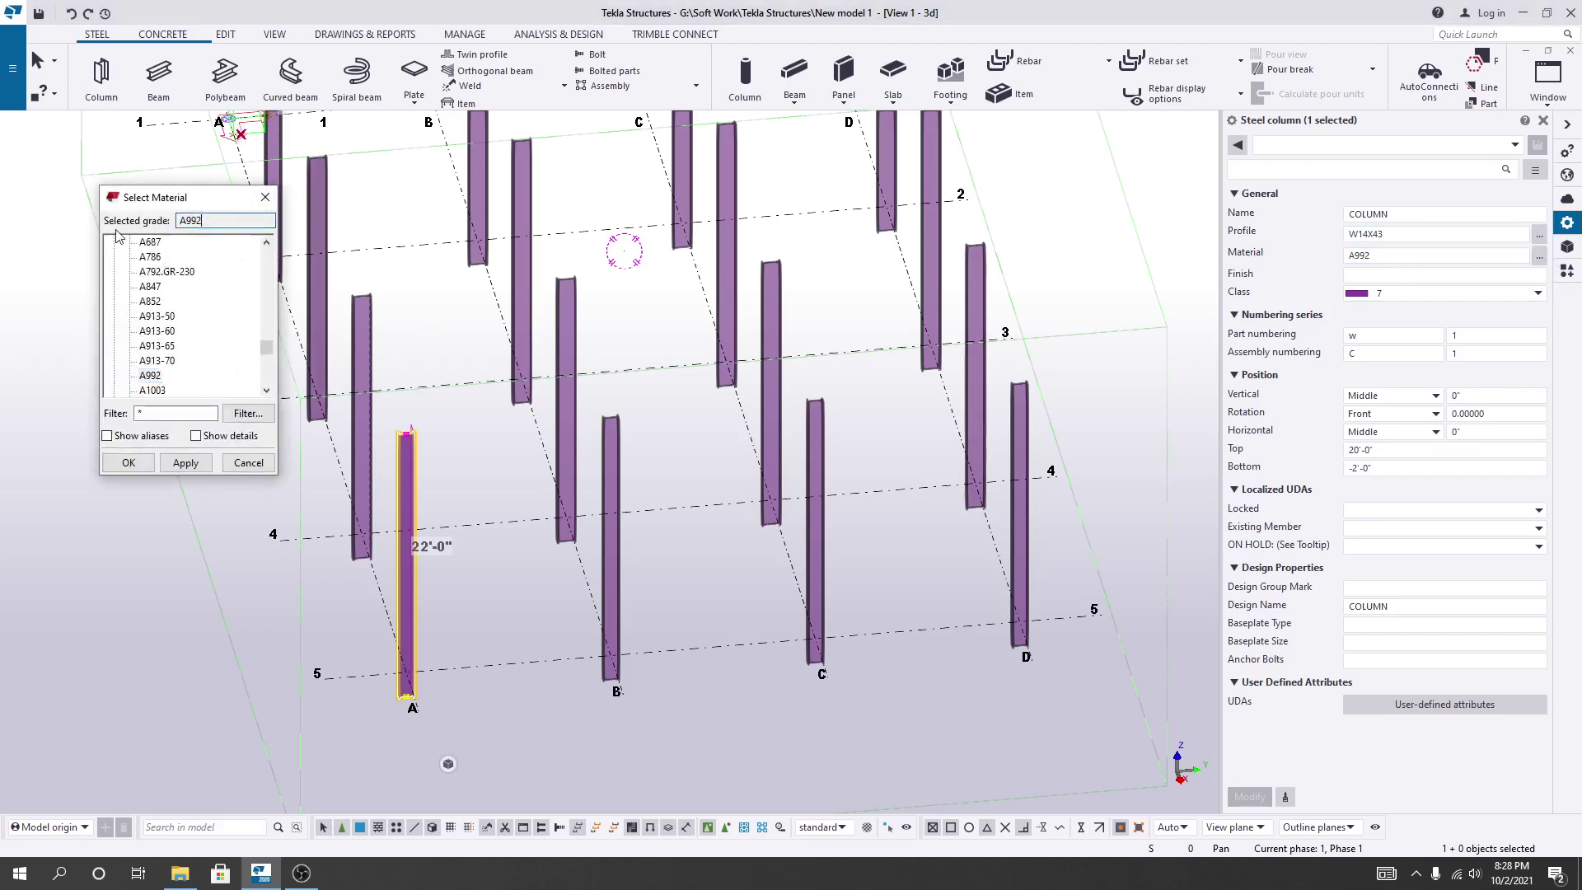
{"action": "scroll", "coordinate": [167, 378], "scroll_direction": "down", "scroll_amount": 5}
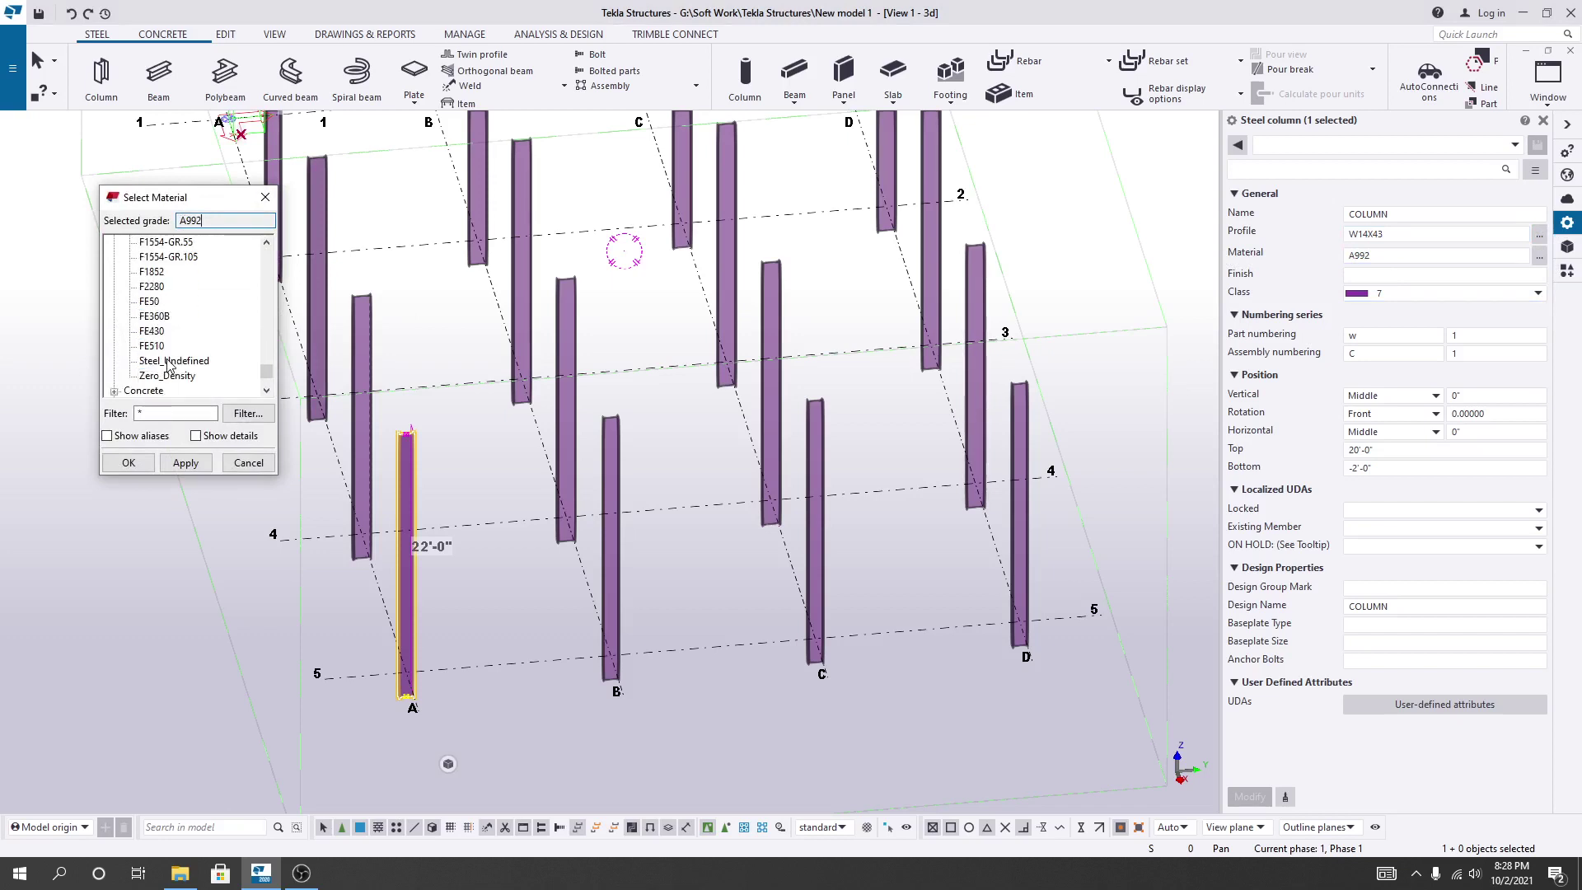
{"action": "scroll", "coordinate": [167, 363], "scroll_direction": "up", "scroll_amount": 8}
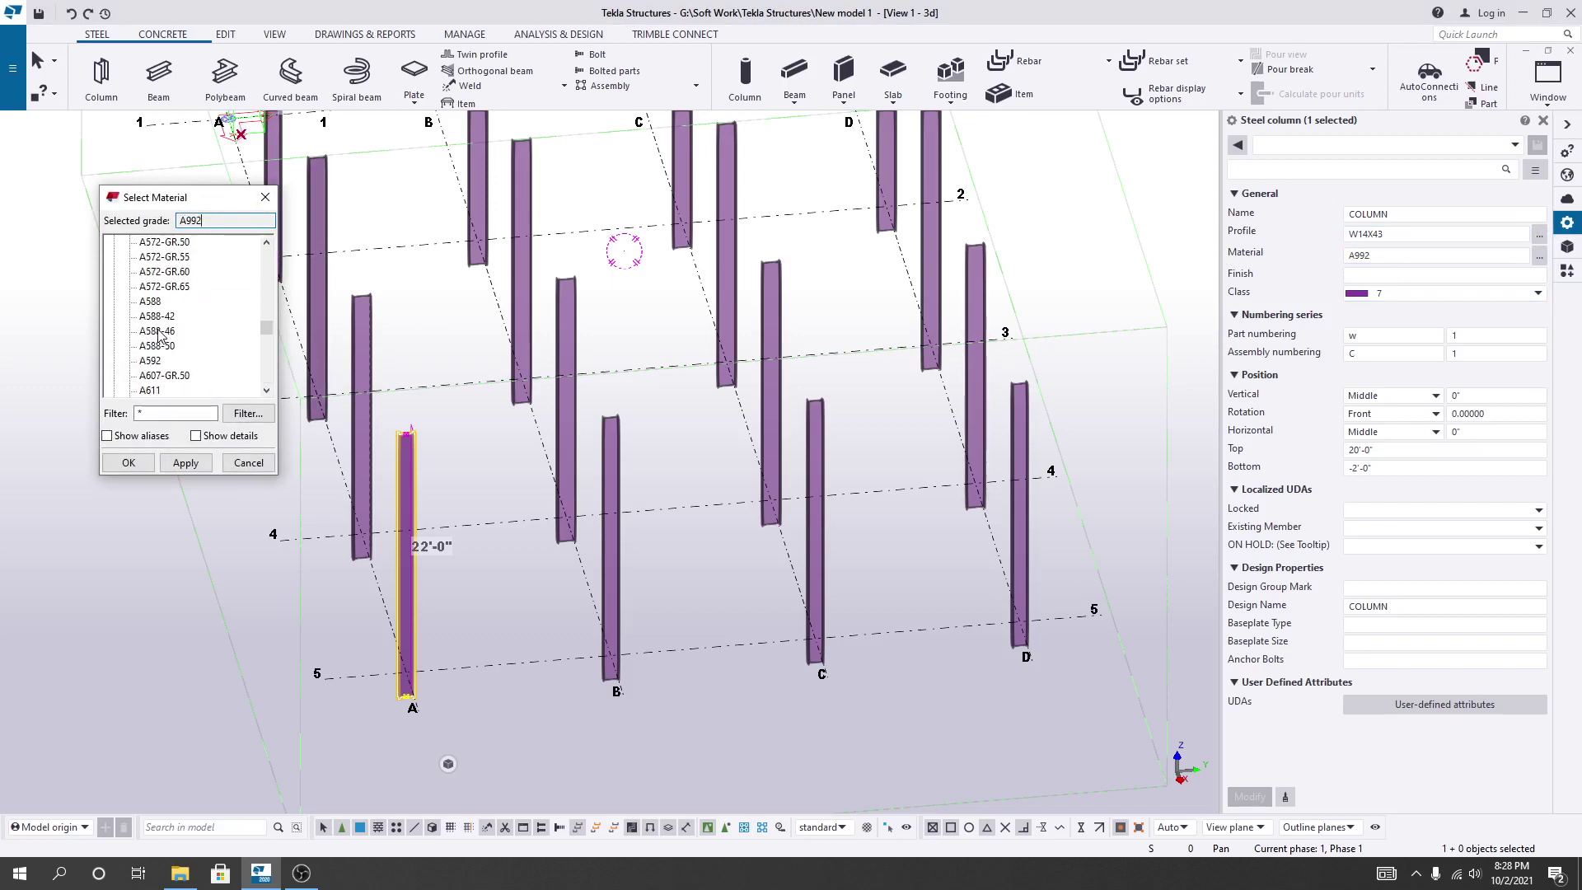
{"action": "scroll", "coordinate": [159, 333], "scroll_direction": "up", "scroll_amount": 5}
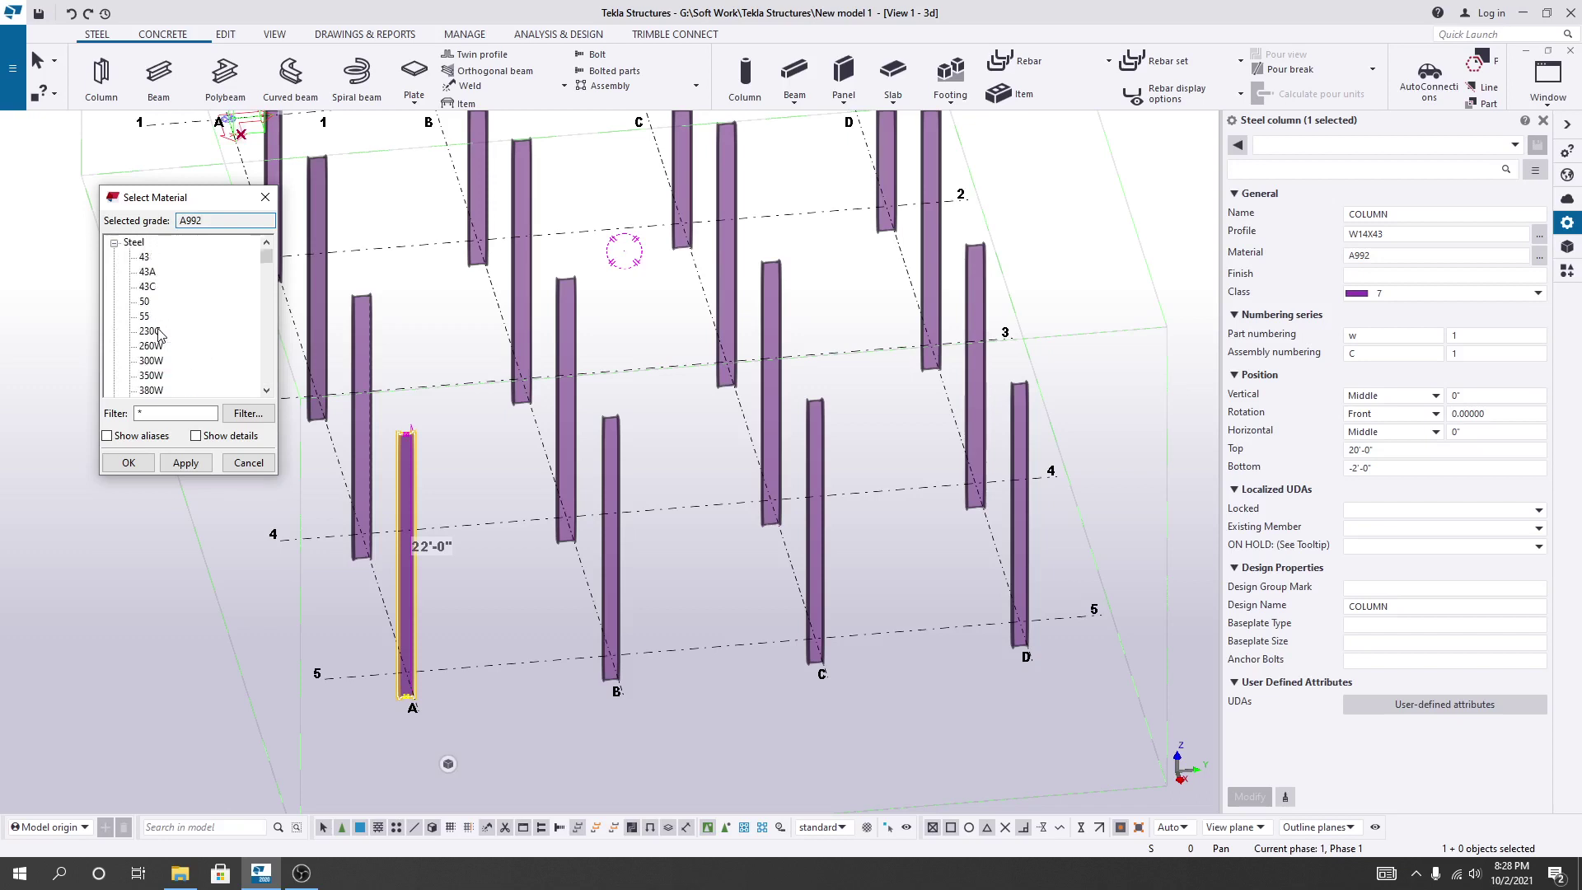
{"action": "scroll", "coordinate": [148, 322], "scroll_direction": "down", "scroll_amount": 8}
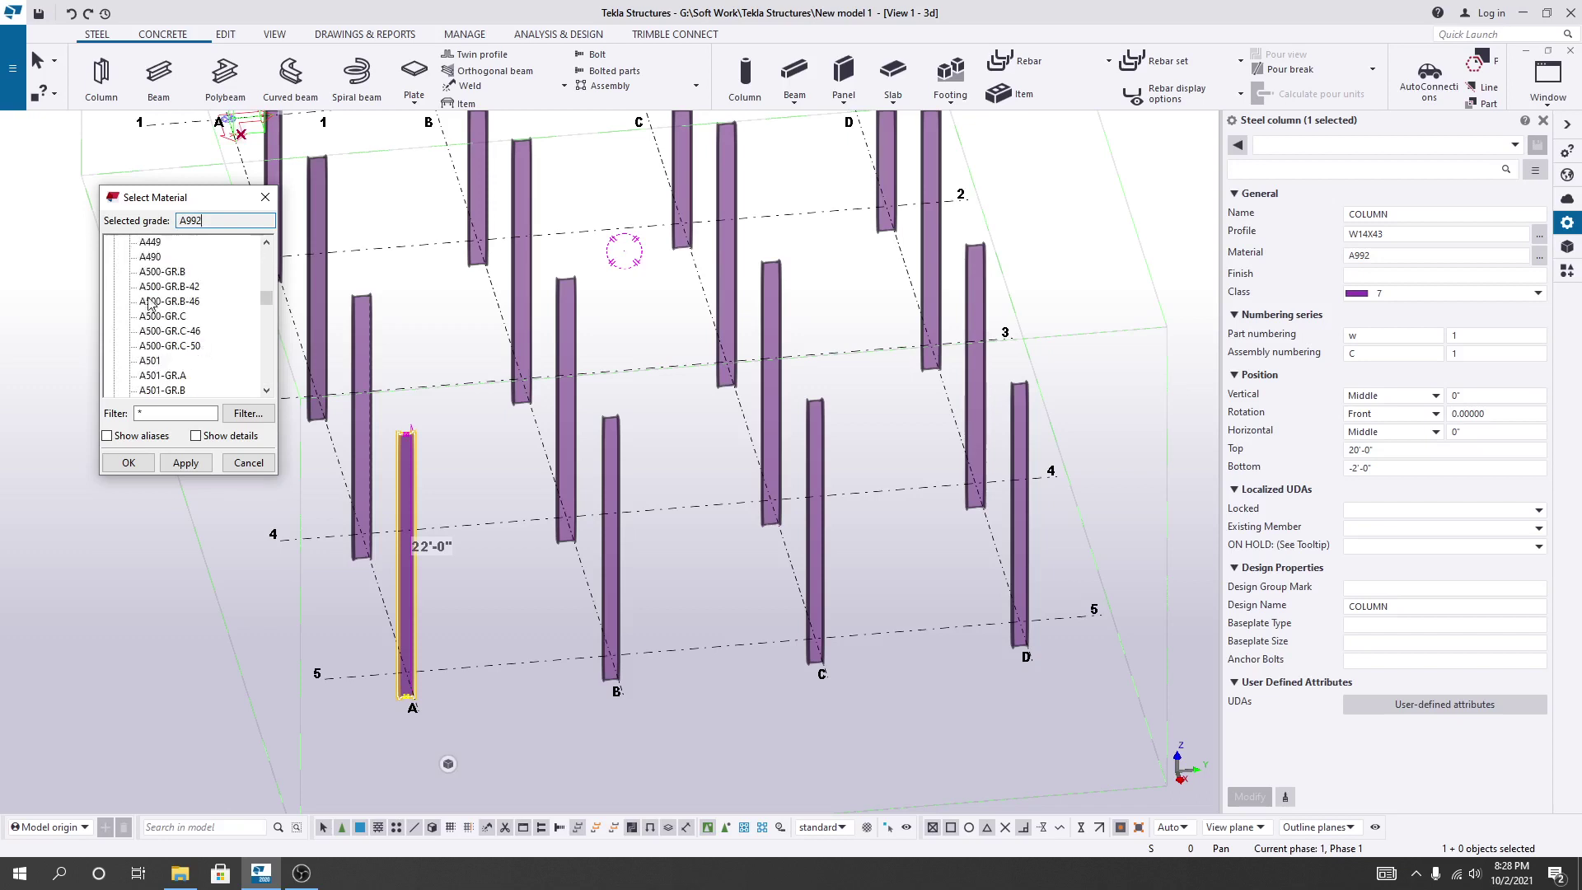
{"action": "left_click", "coordinate": [248, 463]}
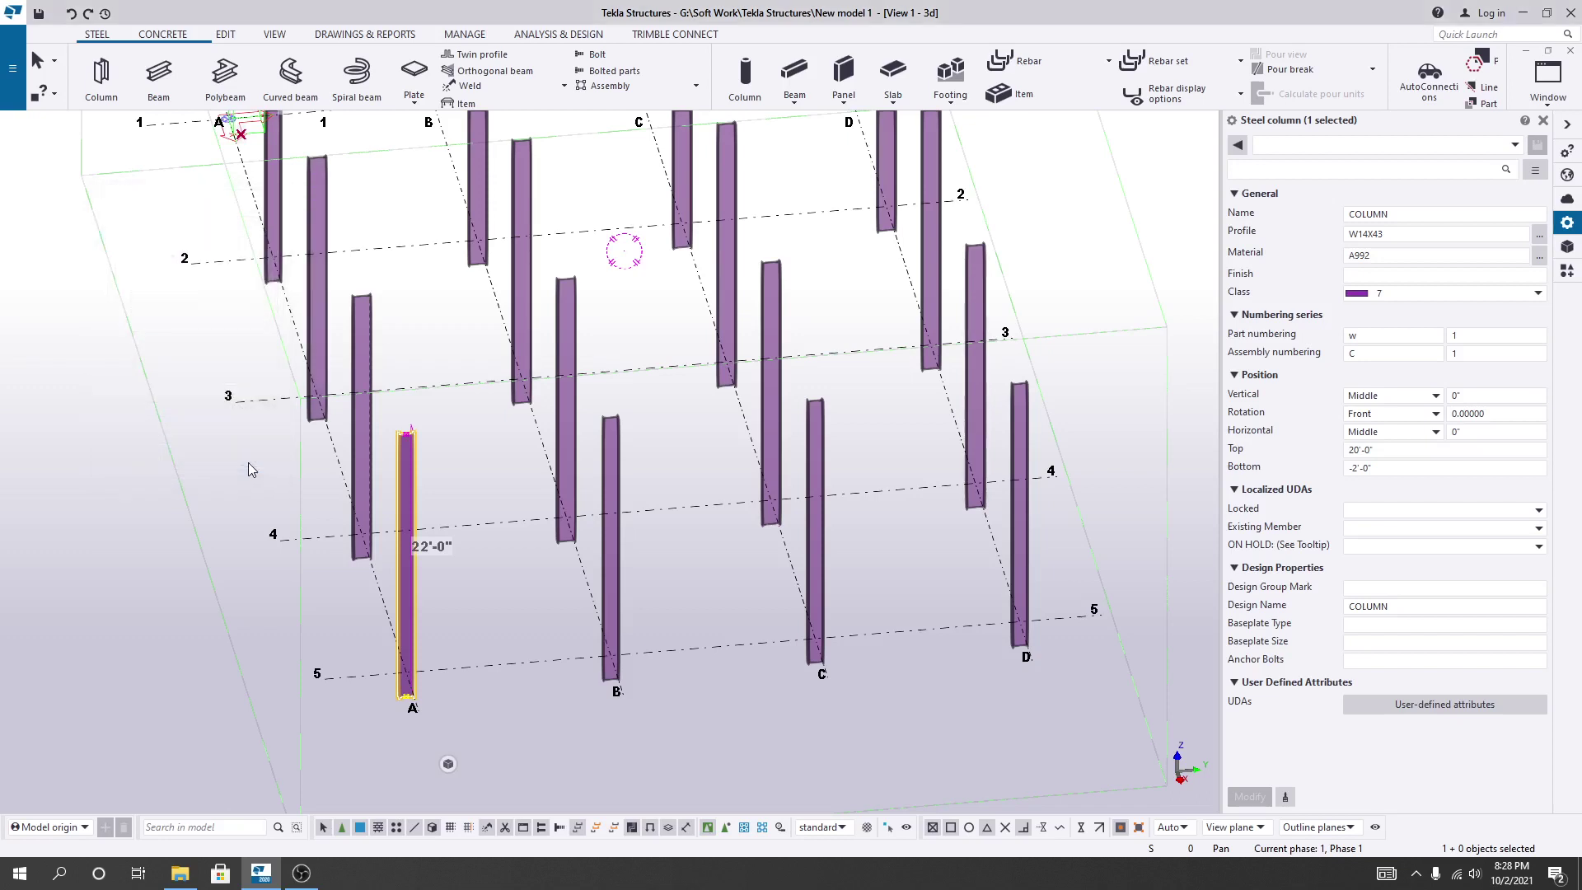
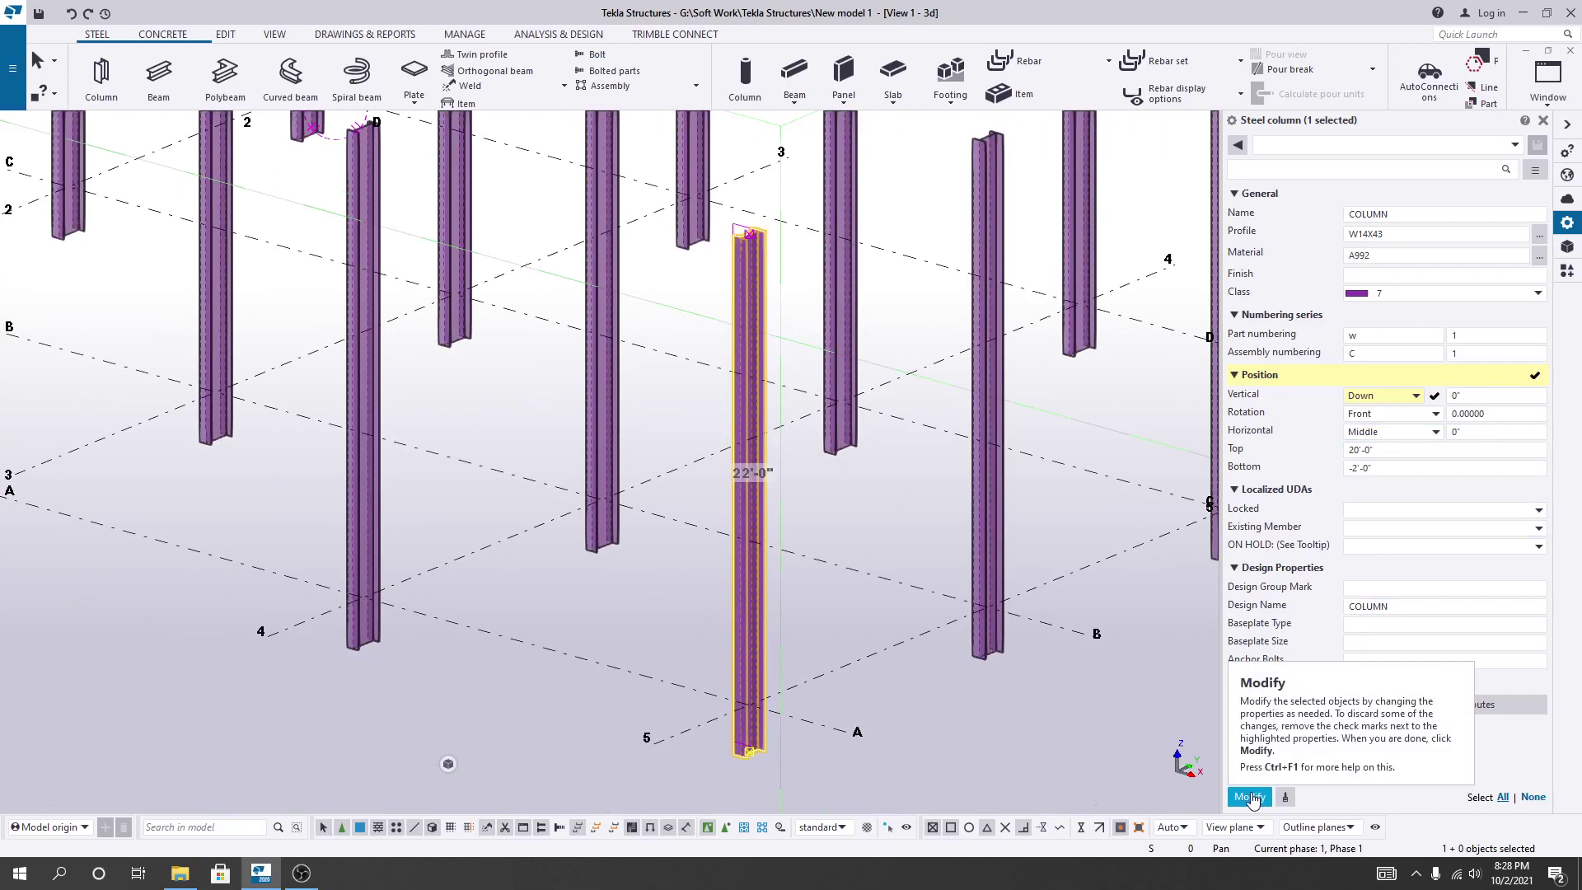
Apply the Down vertical position to the column at A-5 and inspect its offset from the grid intersection.
{"action": "left_click", "coordinate": [1250, 797]}
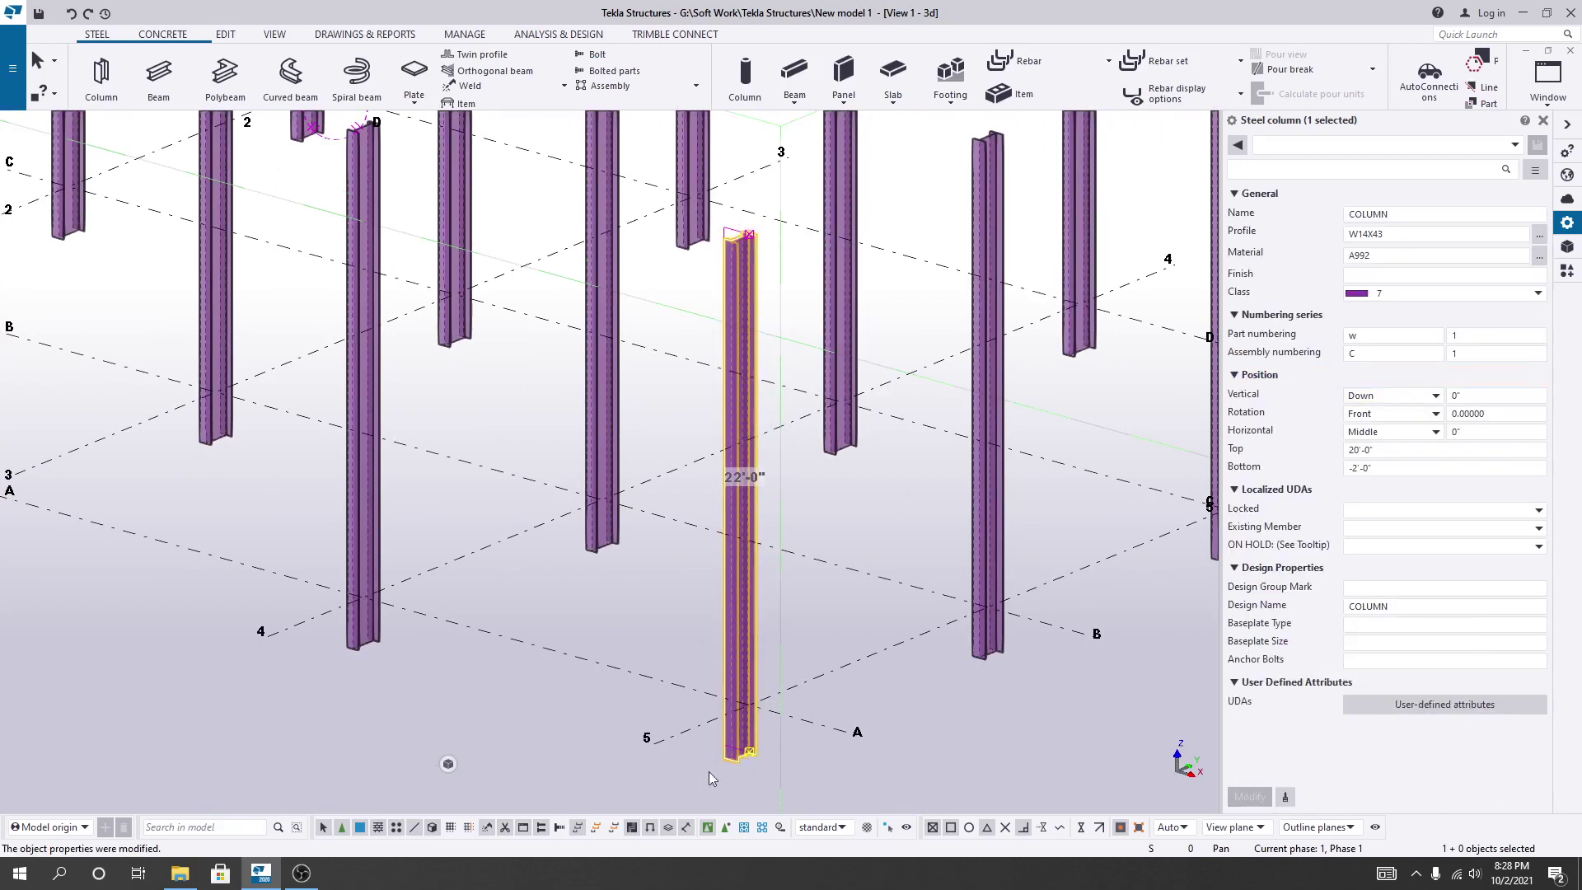
{"action": "scroll", "coordinate": [725, 778], "scroll_direction": "up", "scroll_amount": 5}
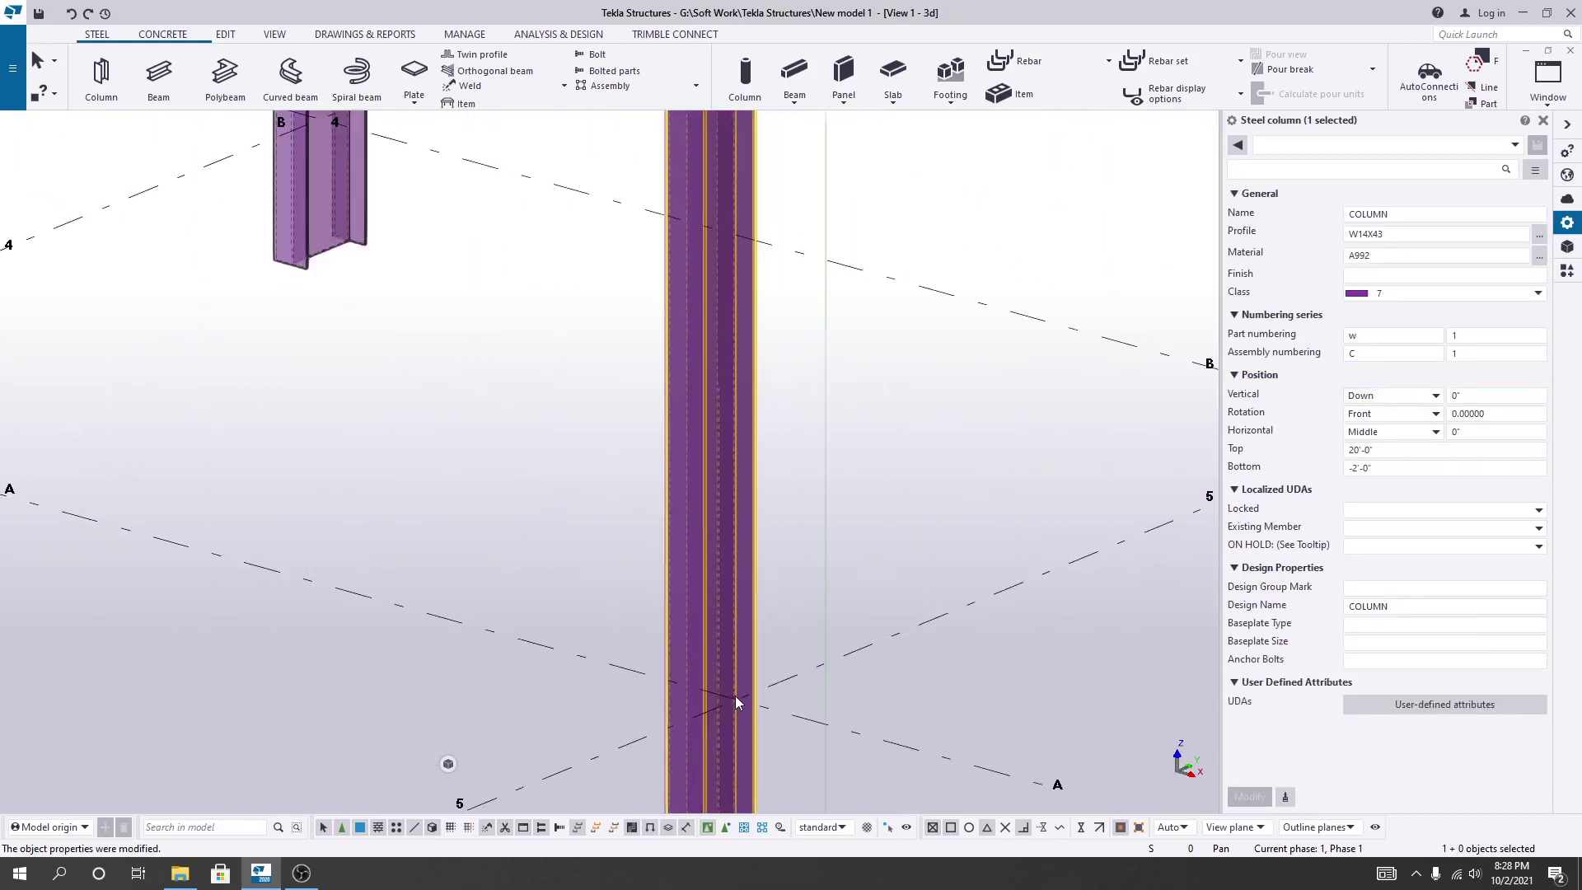
{"action": "scroll", "coordinate": [734, 695], "scroll_direction": "down", "scroll_amount": 8}
{"action": "middle_click_drag", "start_coordinate": [763, 724], "coordinate": [609, 667], "text": "ctrl"}
{"action": "scroll", "coordinate": [229, 556], "scroll_direction": "up", "scroll_amount": 5}
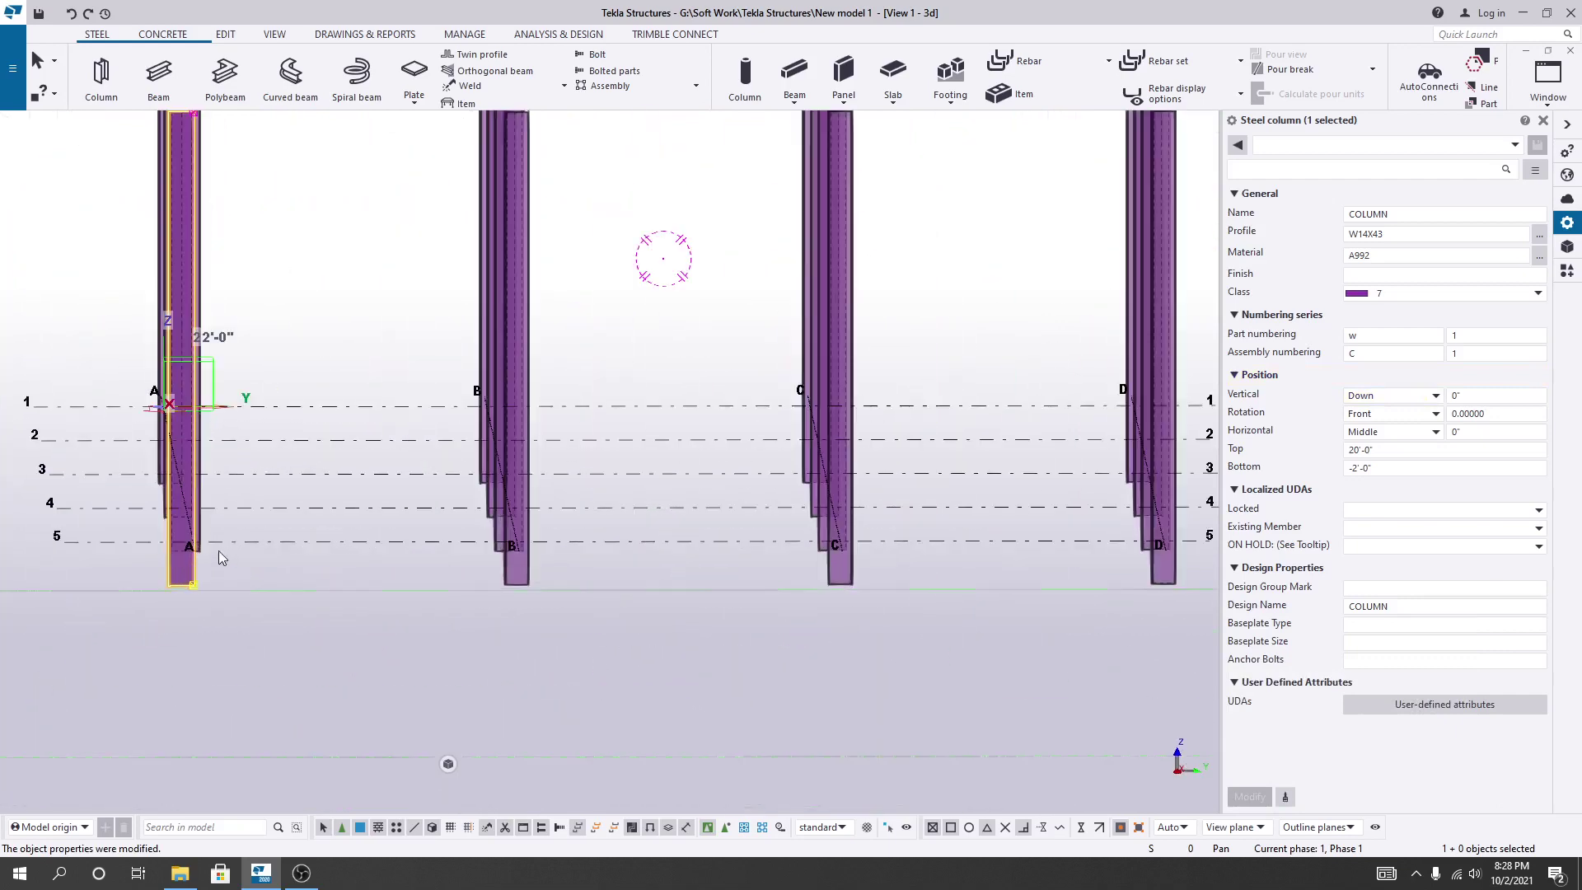
{"action": "middle_click_drag", "start_coordinate": [244, 557], "coordinate": [373, 605]}
Change the vertical position of the column at A-5 to Up and apply the modification.
{"action": "left_click", "coordinate": [1377, 415]}
{"action": "left_click", "coordinate": [1376, 429]}
{"action": "left_click", "coordinate": [1375, 397]}
{"action": "left_click", "coordinate": [1376, 444]}
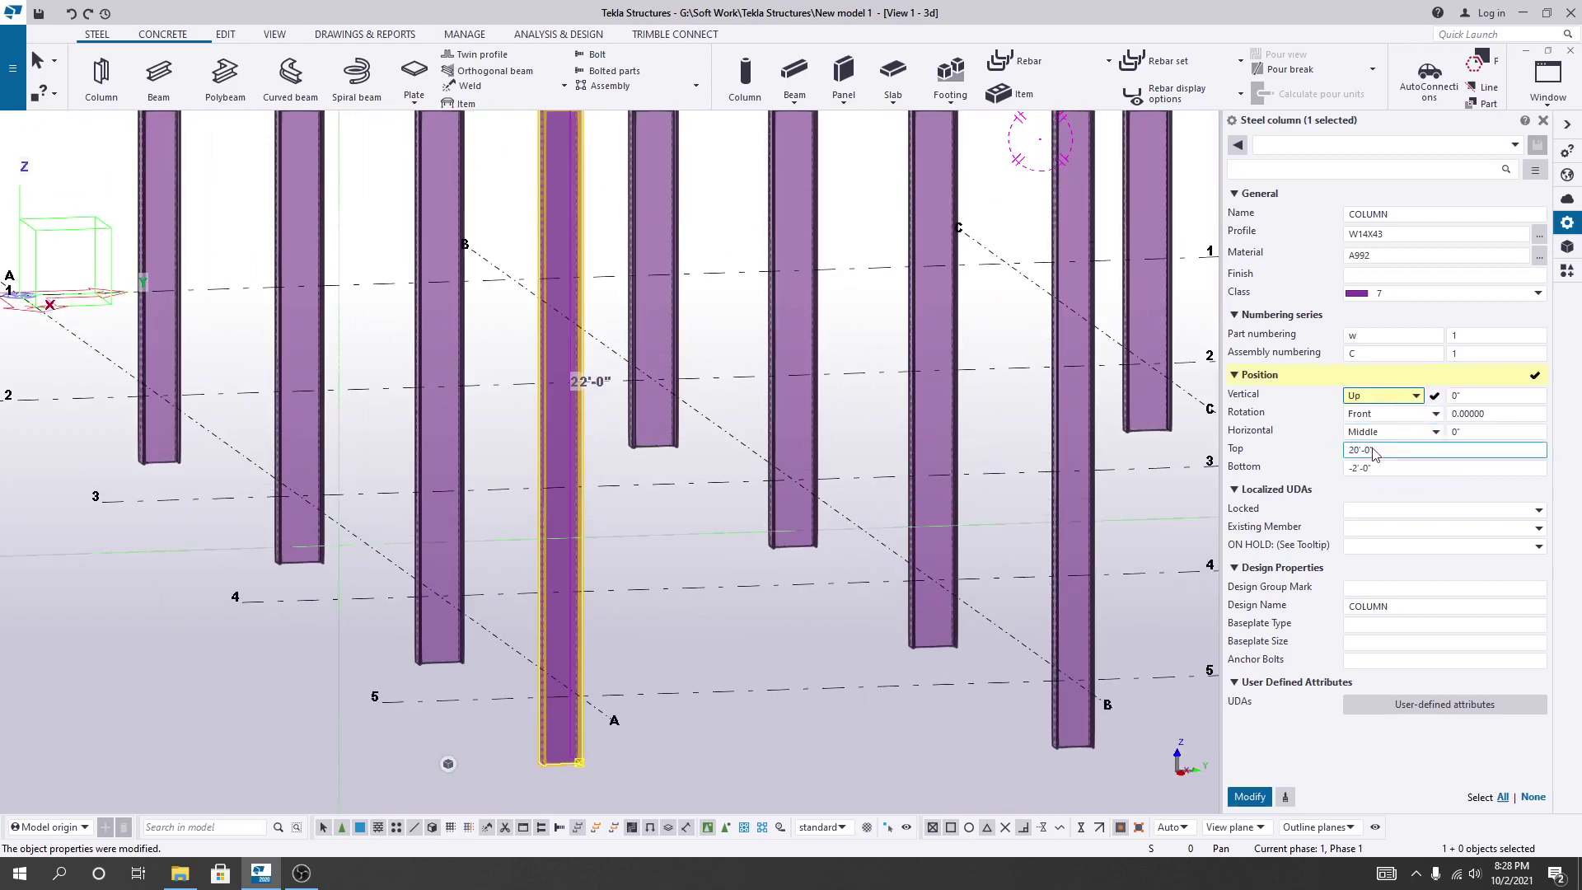
{"action": "left_click", "coordinate": [1249, 797]}
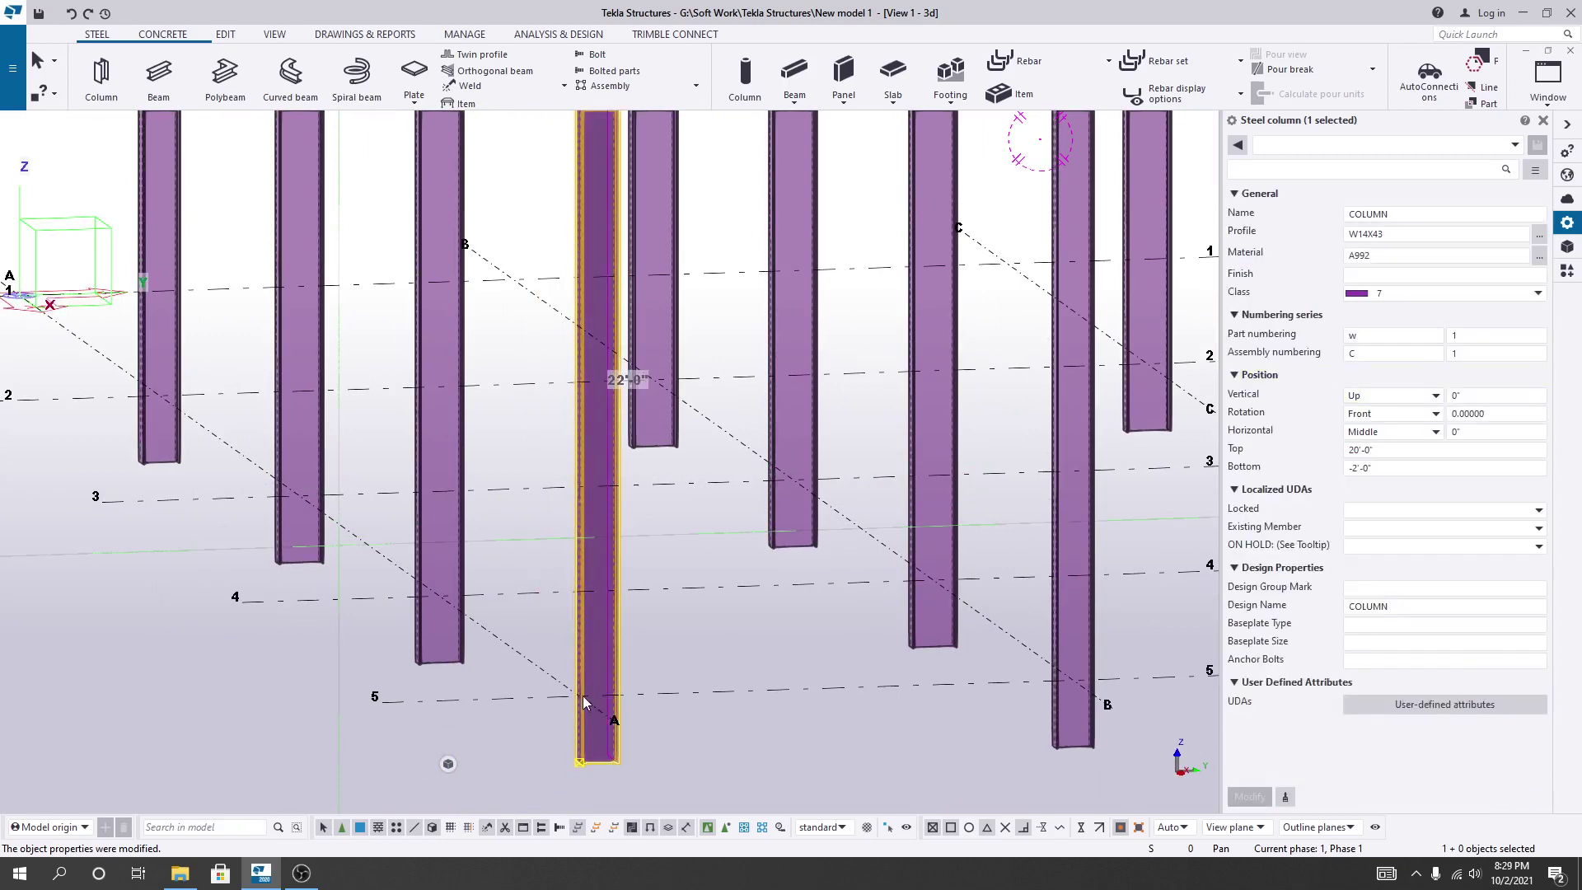
Set the vertical position of the column at A-5 to Middle and apply the modification.
{"action": "left_click", "coordinate": [1394, 397]}
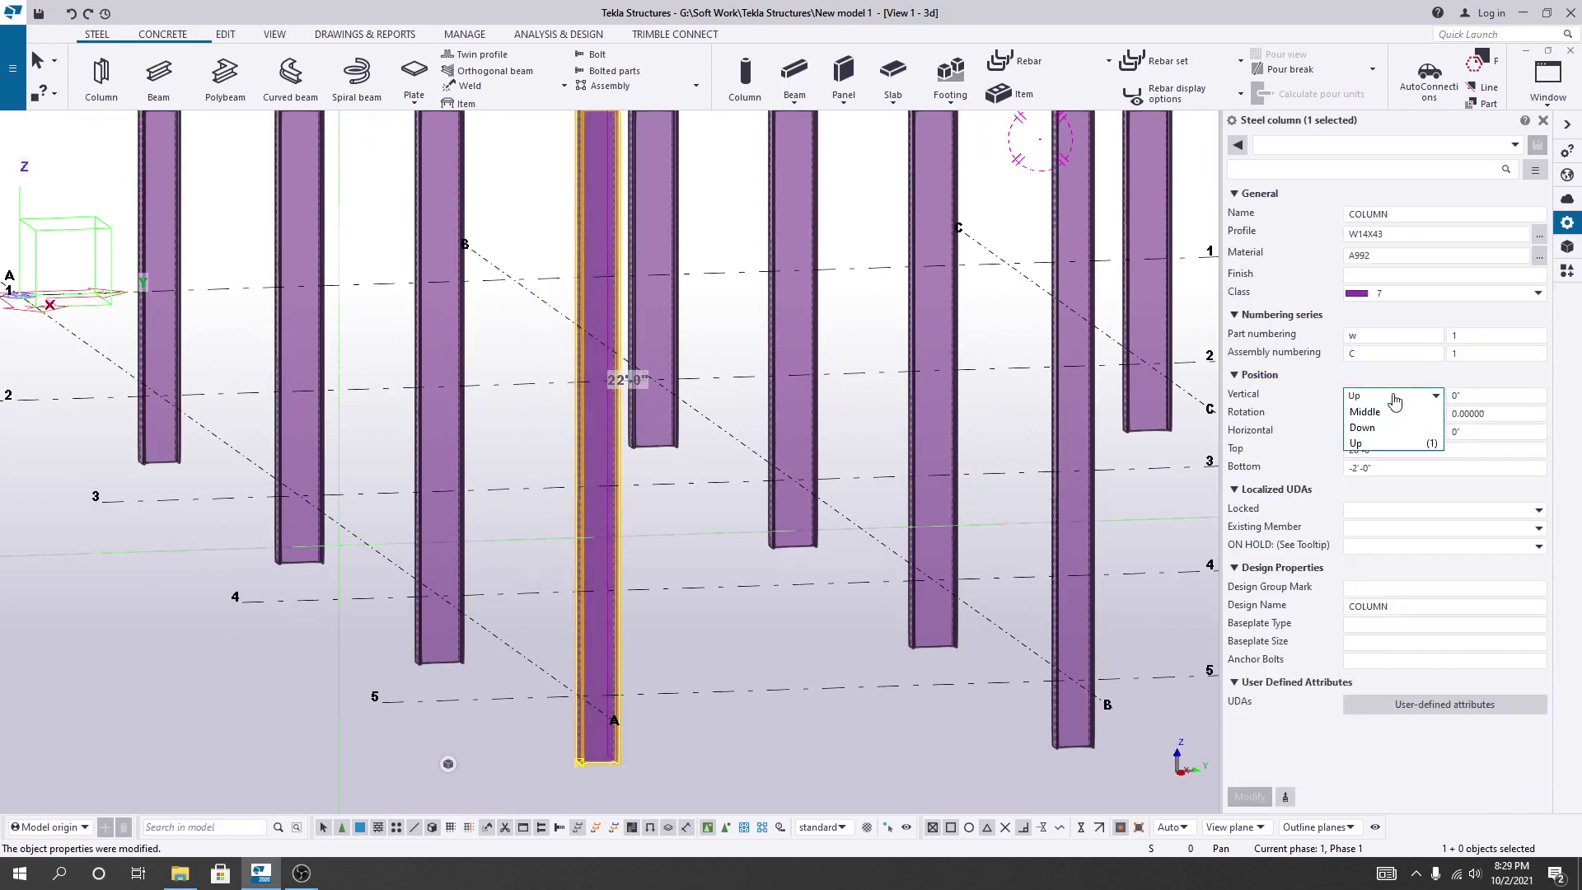
{"action": "left_click", "coordinate": [1378, 411]}
{"action": "left_click", "coordinate": [1250, 796]}
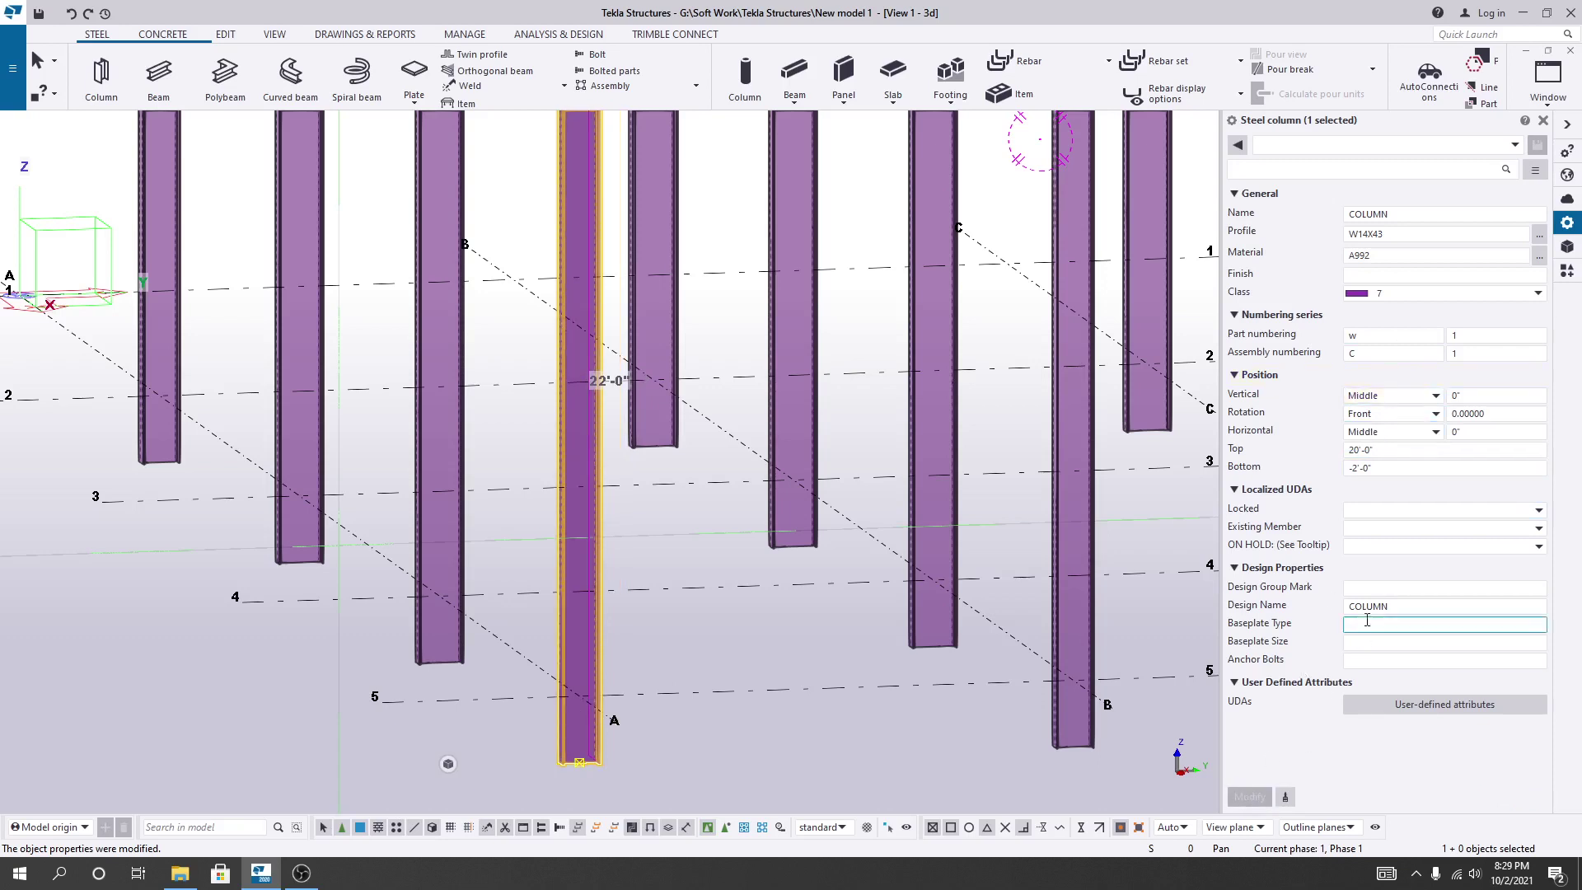
Set the bottom level of the column at A-5 to -1'-0" and apply the modification.
{"action": "left_click", "coordinate": [1369, 449]}
{"action": "scroll", "coordinate": [773, 646], "scroll_direction": "down", "scroll_amount": 4}
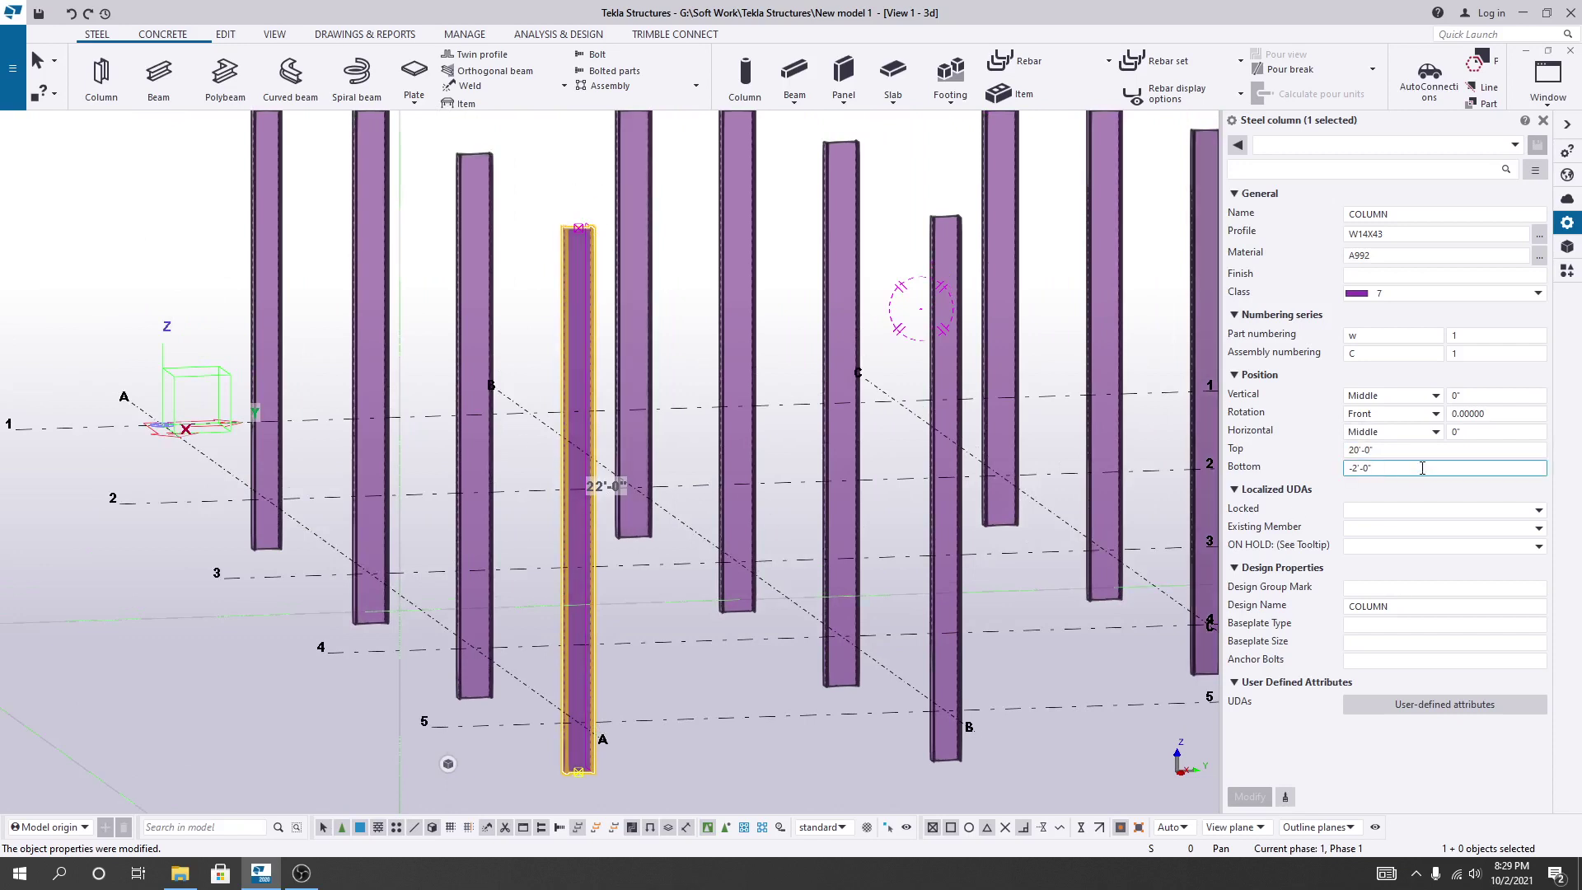
{"action": "left_click", "coordinate": [1394, 467]}
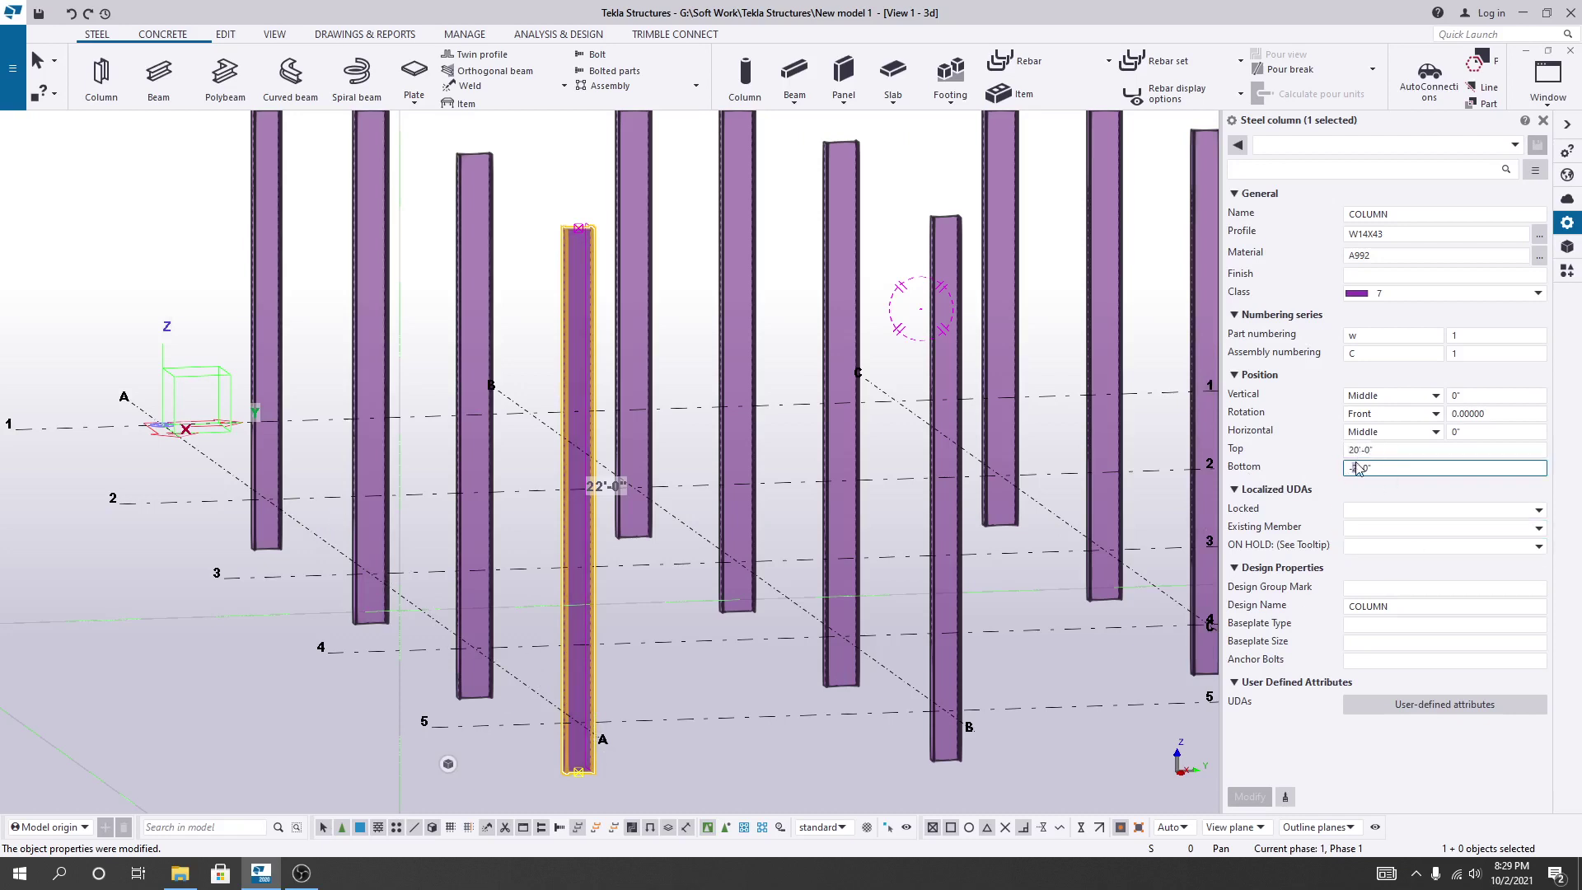
{"action": "type", "text": "1"}
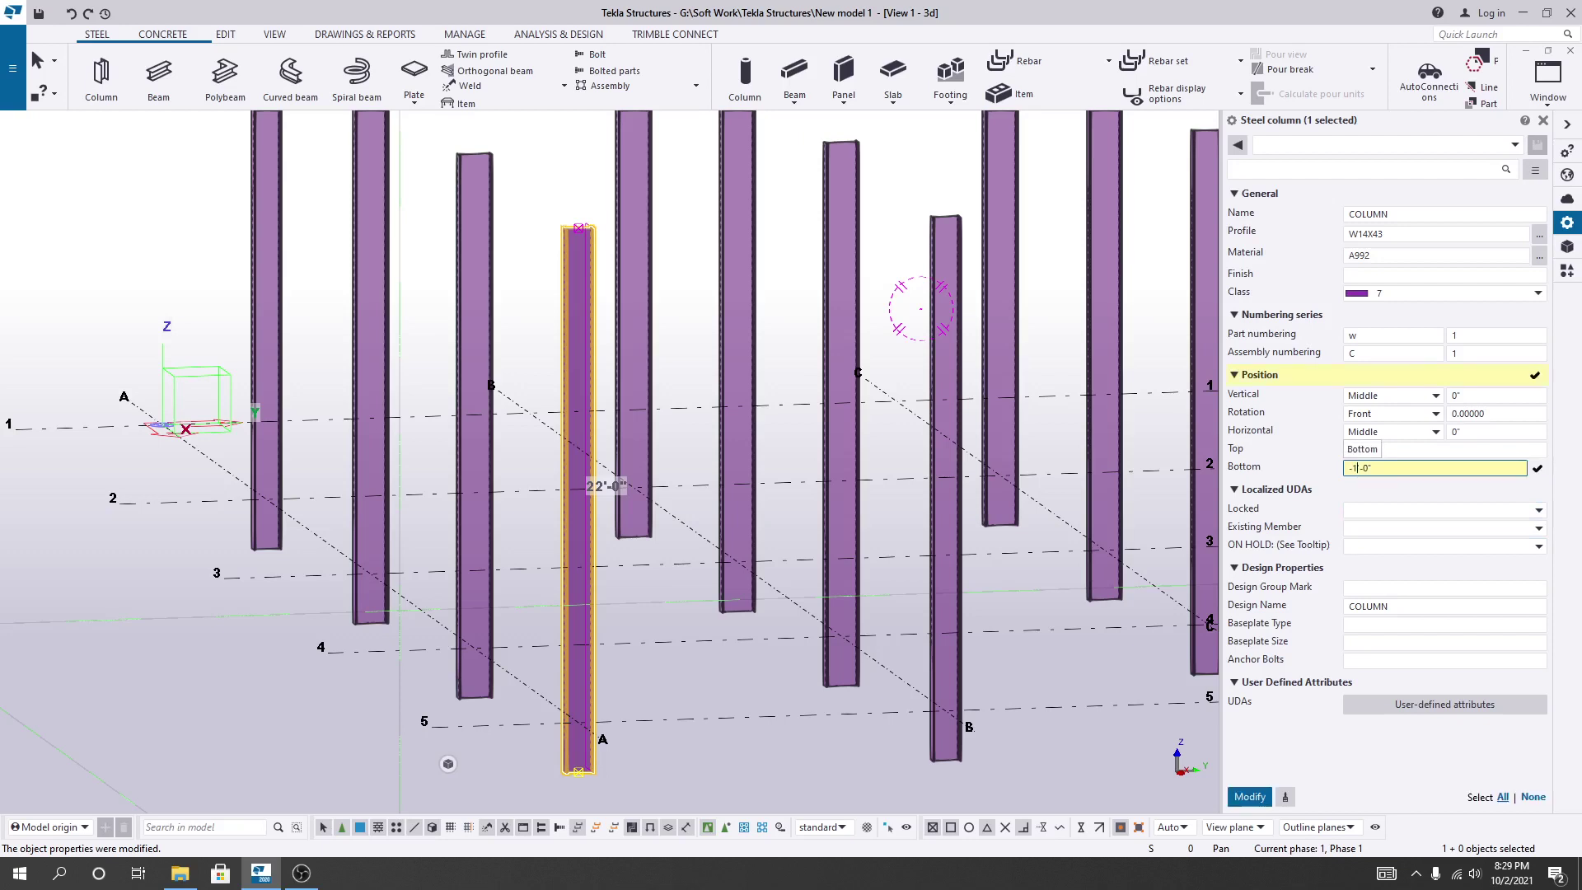
{"action": "left_click", "coordinate": [1256, 795]}
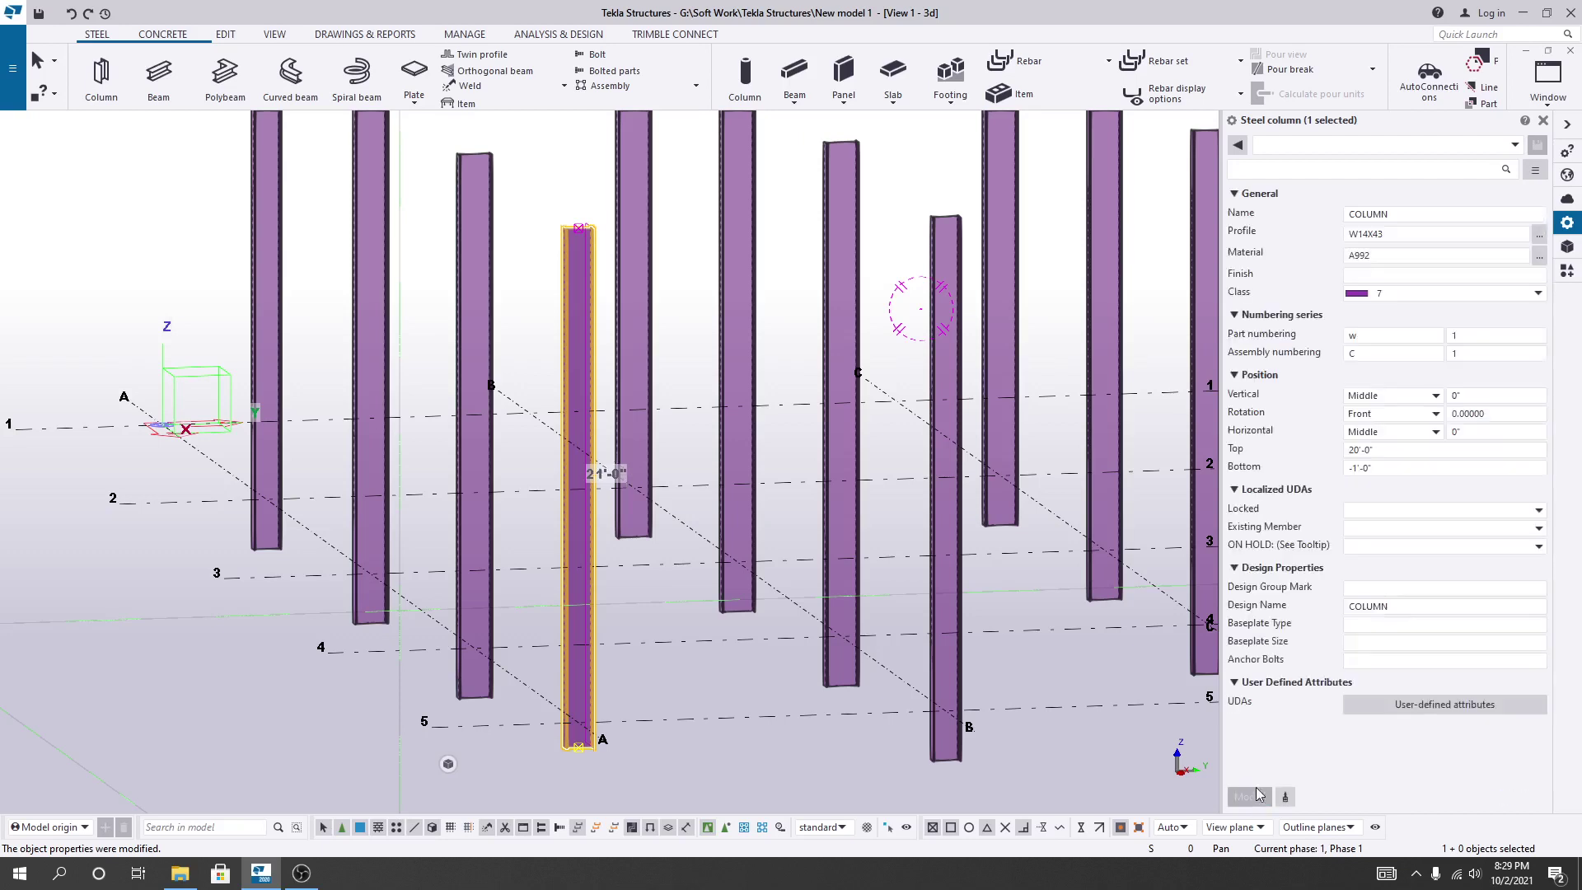
Set the bottom level of the column at A-5 to 0 and apply the modification.
{"action": "left_click", "coordinate": [1361, 468]}
{"action": "type", "text": "0"}
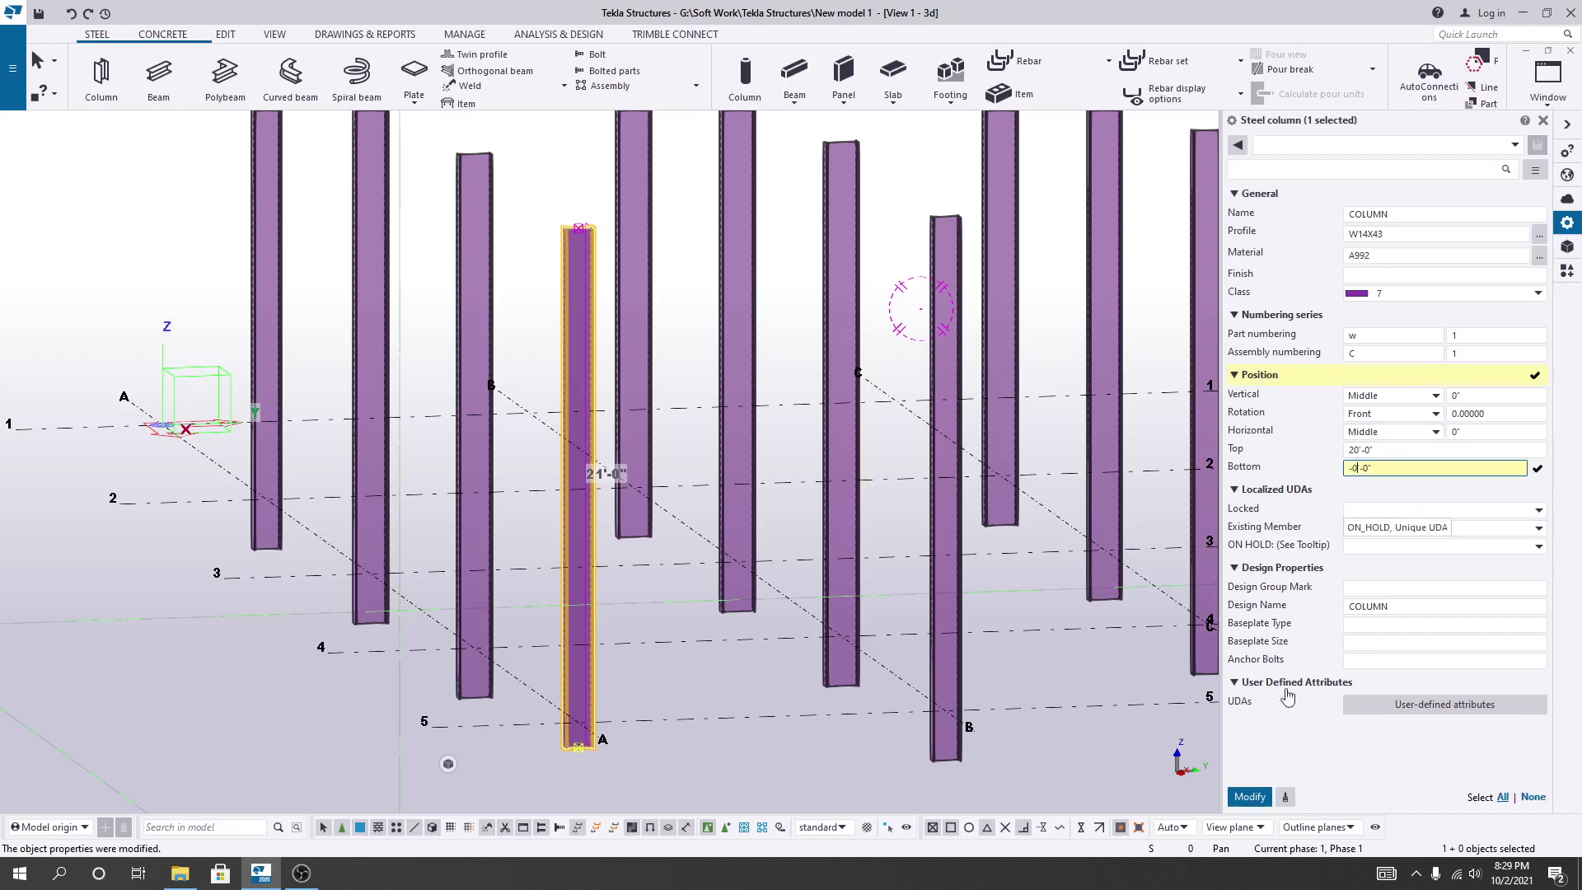
{"action": "left_click", "coordinate": [1255, 800]}
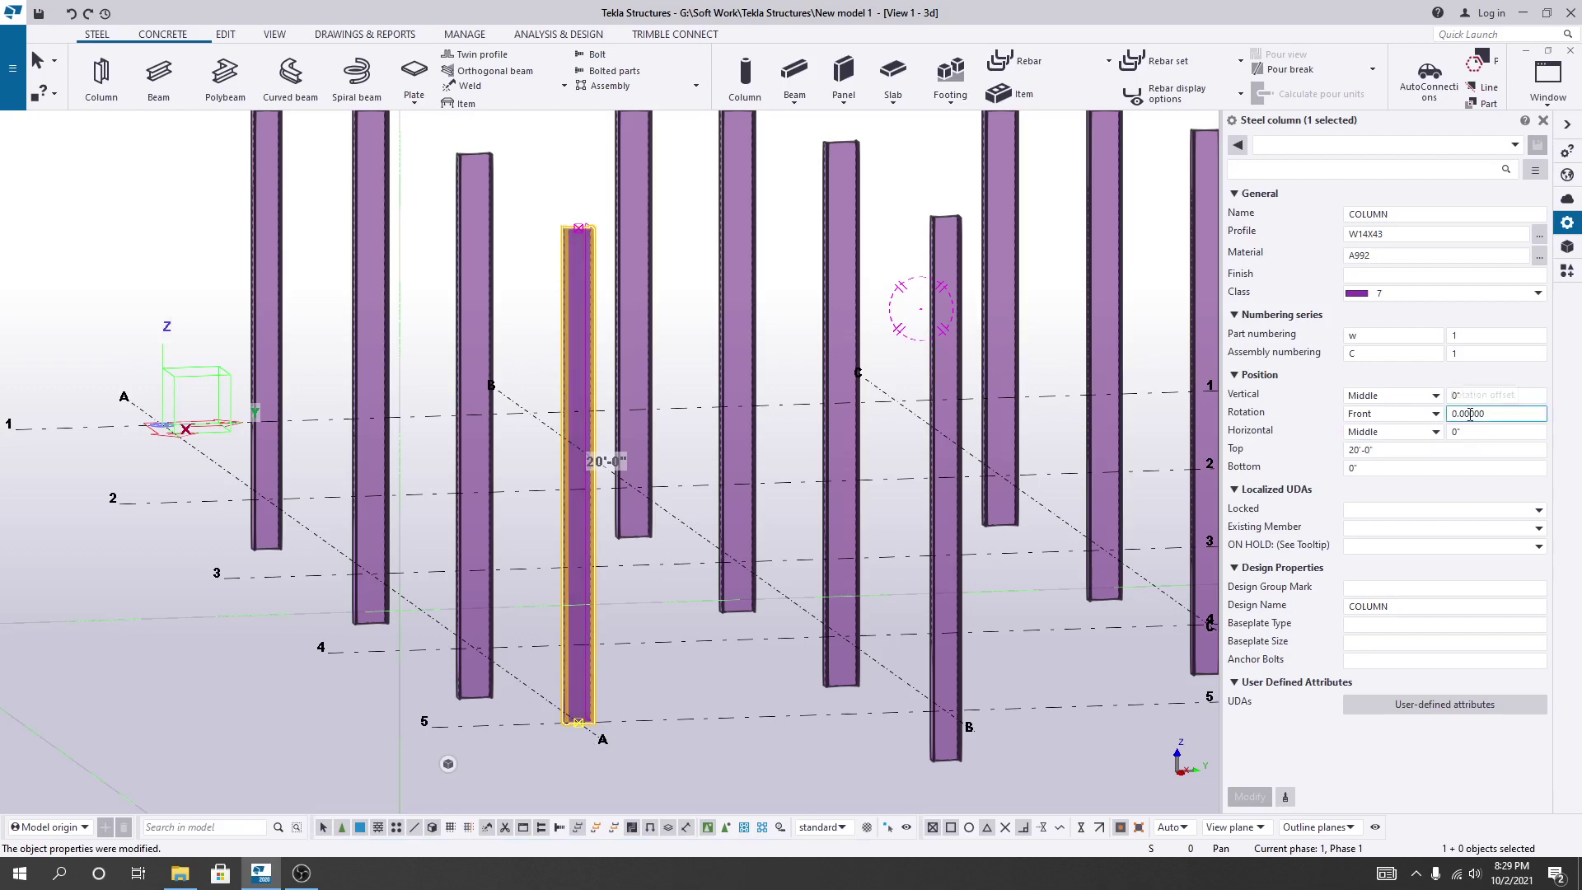
Set the rotation of the column at A-5 to Top, apply it, and view the column's new orientation.
{"action": "left_click", "coordinate": [1434, 415]}
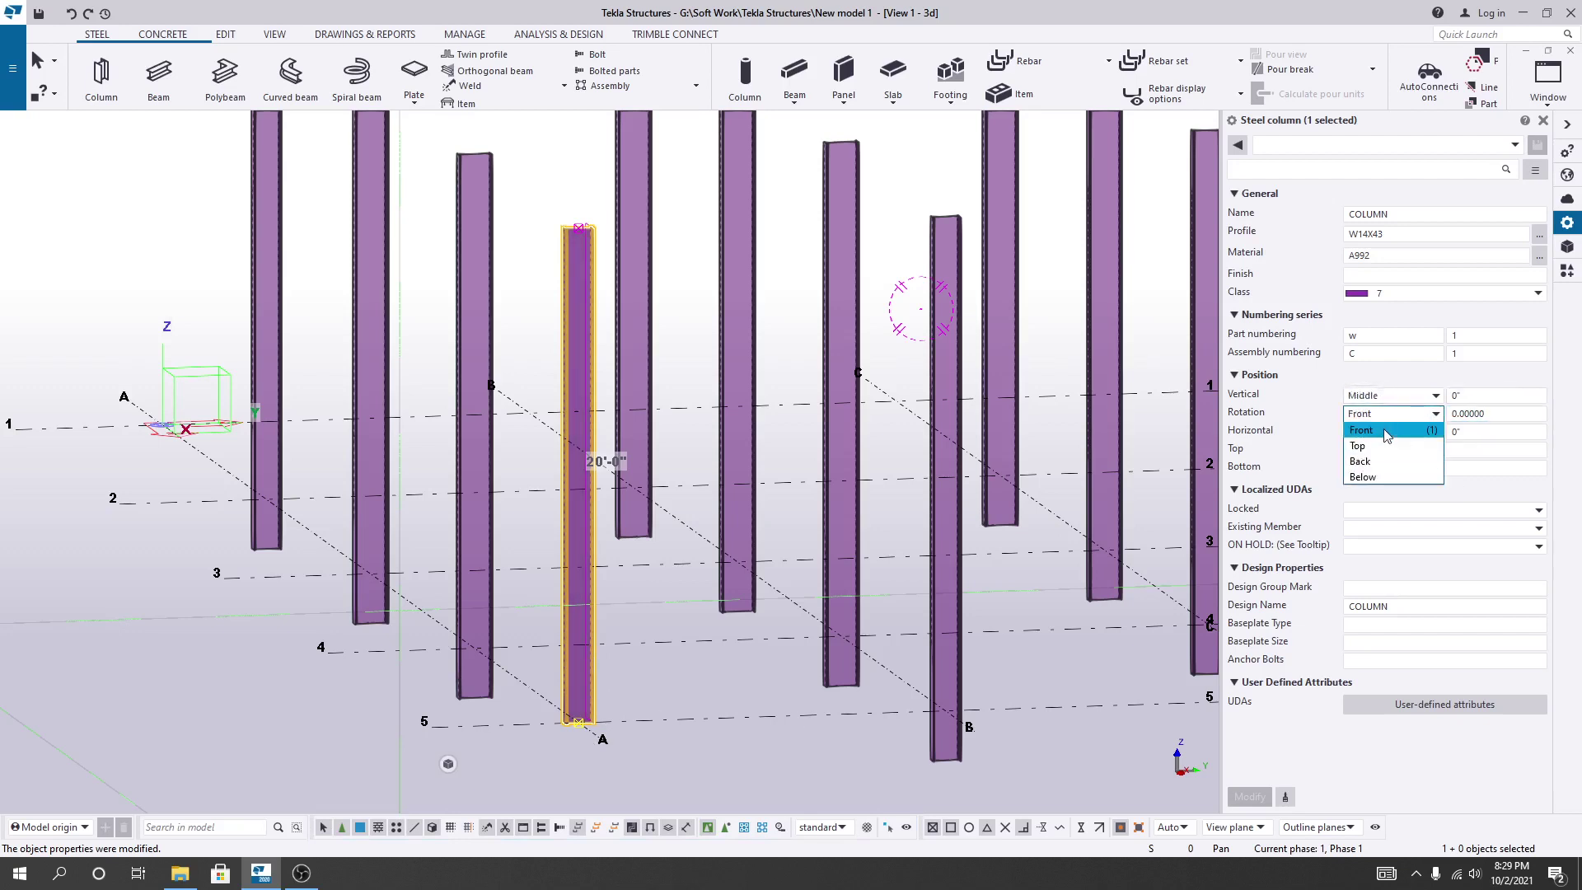
{"action": "left_click", "coordinate": [1366, 446]}
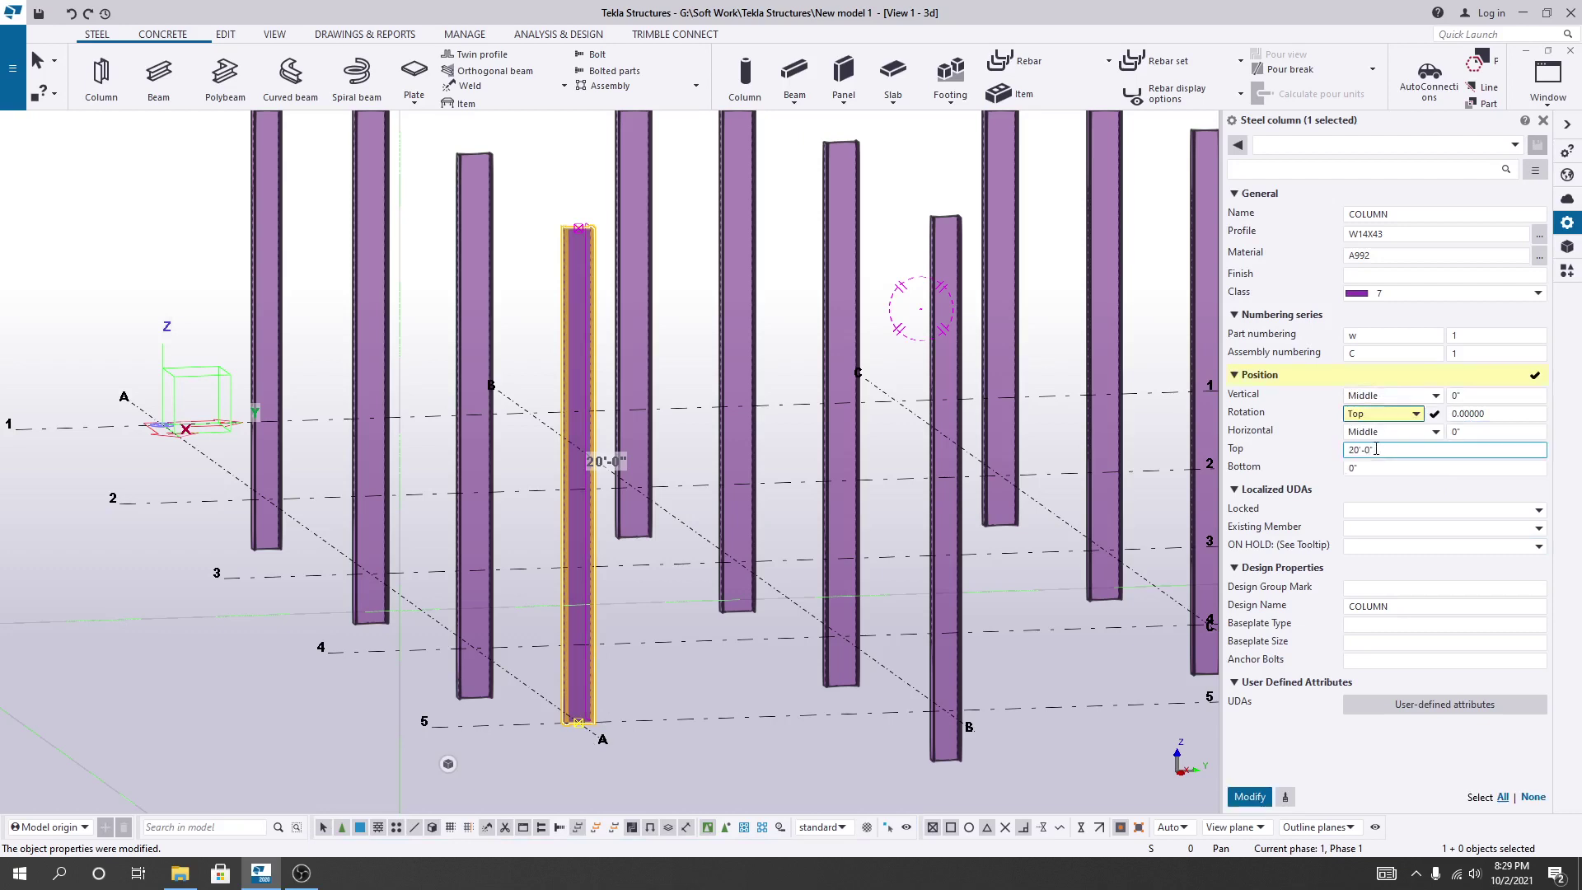
{"action": "left_click", "coordinate": [1250, 797]}
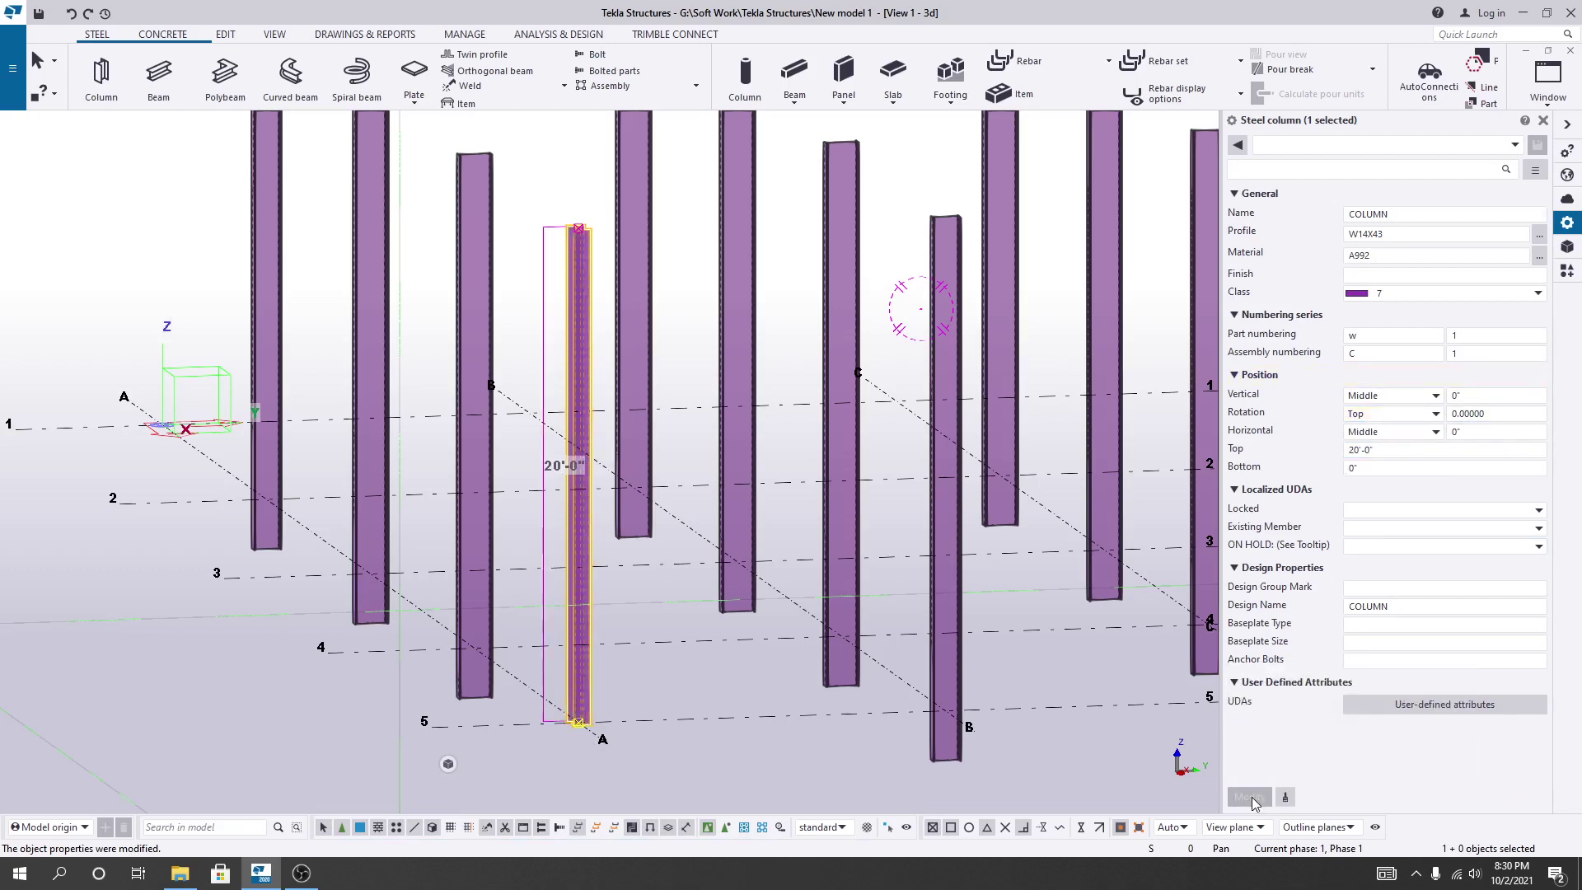
{"action": "scroll", "coordinate": [534, 735], "scroll_direction": "down", "scroll_amount": 2, "text": "shift"}
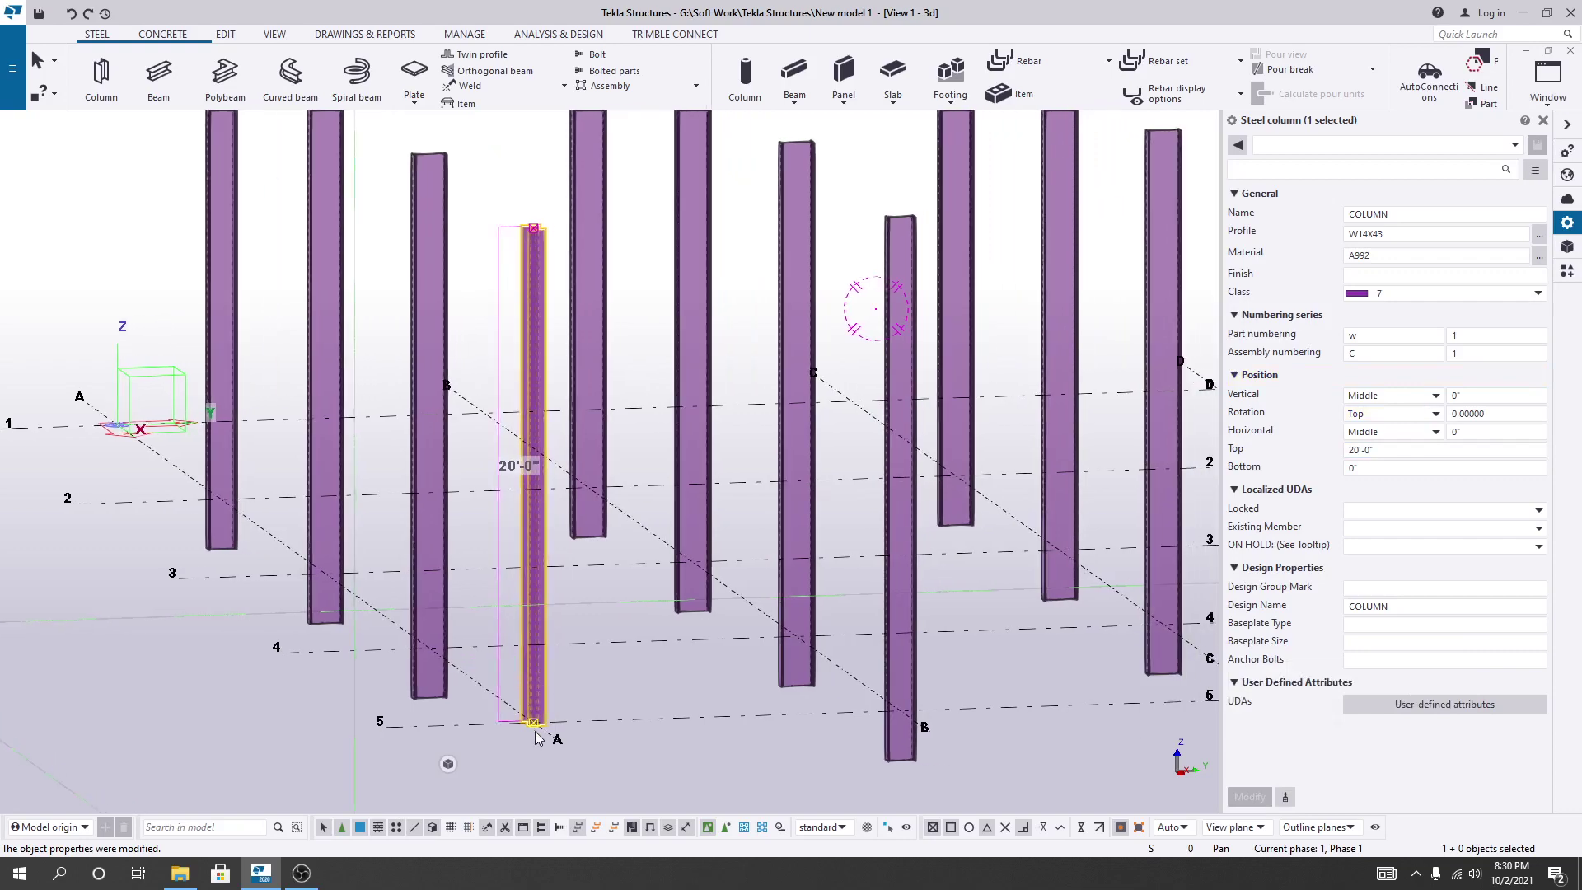
{"action": "middle_click_drag", "start_coordinate": [494, 743], "coordinate": [593, 659], "text": "ctrl"}
Change the rotation of the column at A-5 to Back and apply the modification.
{"action": "left_click", "coordinate": [1391, 412]}
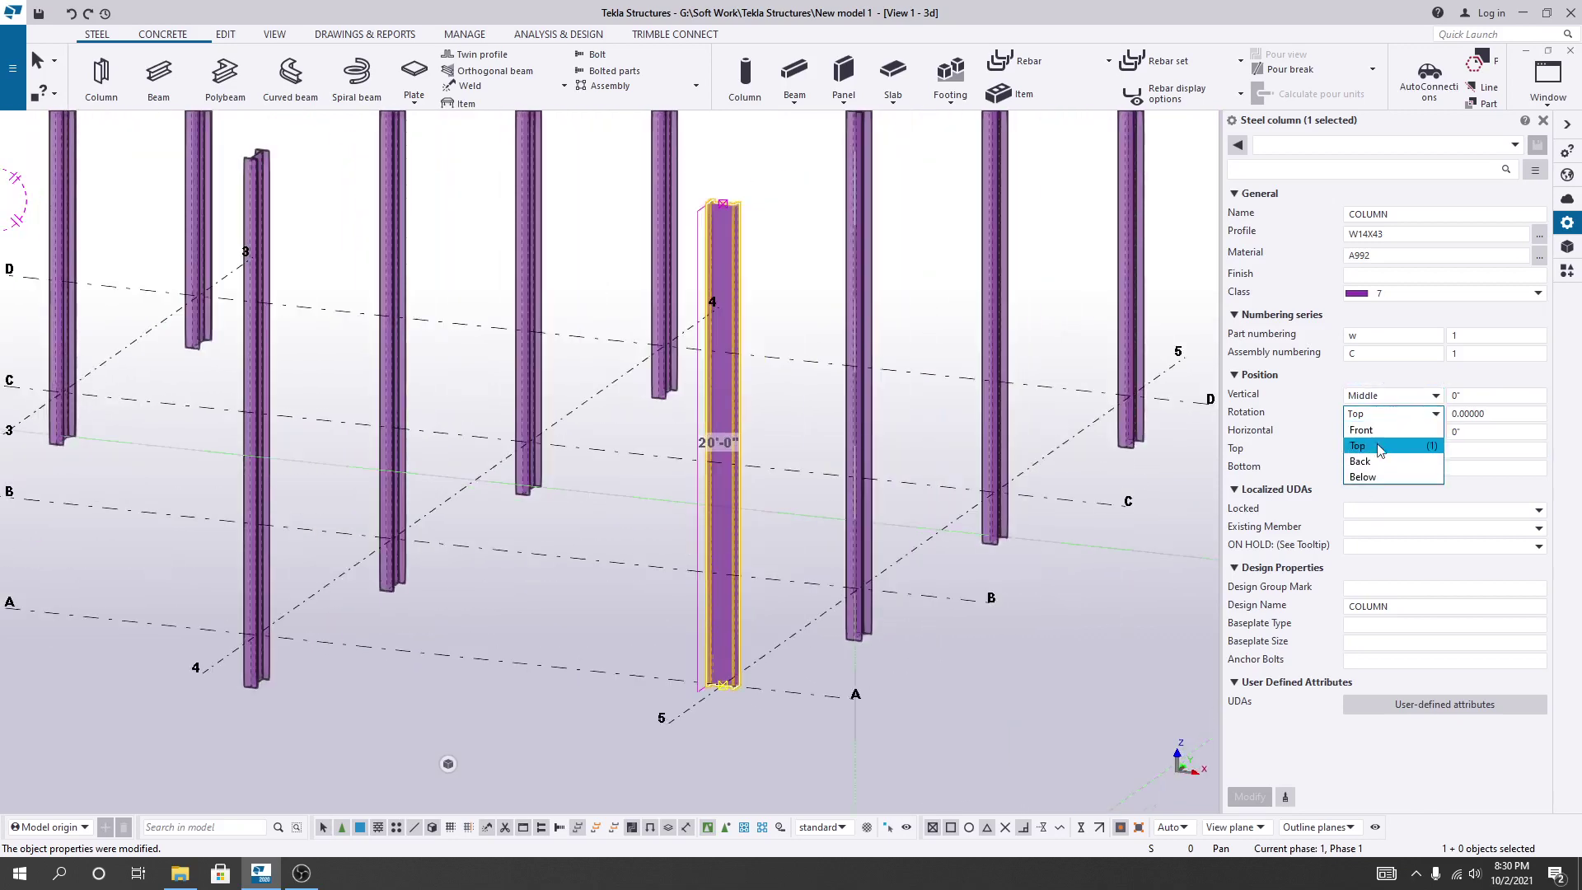
{"action": "left_click", "coordinate": [1381, 462]}
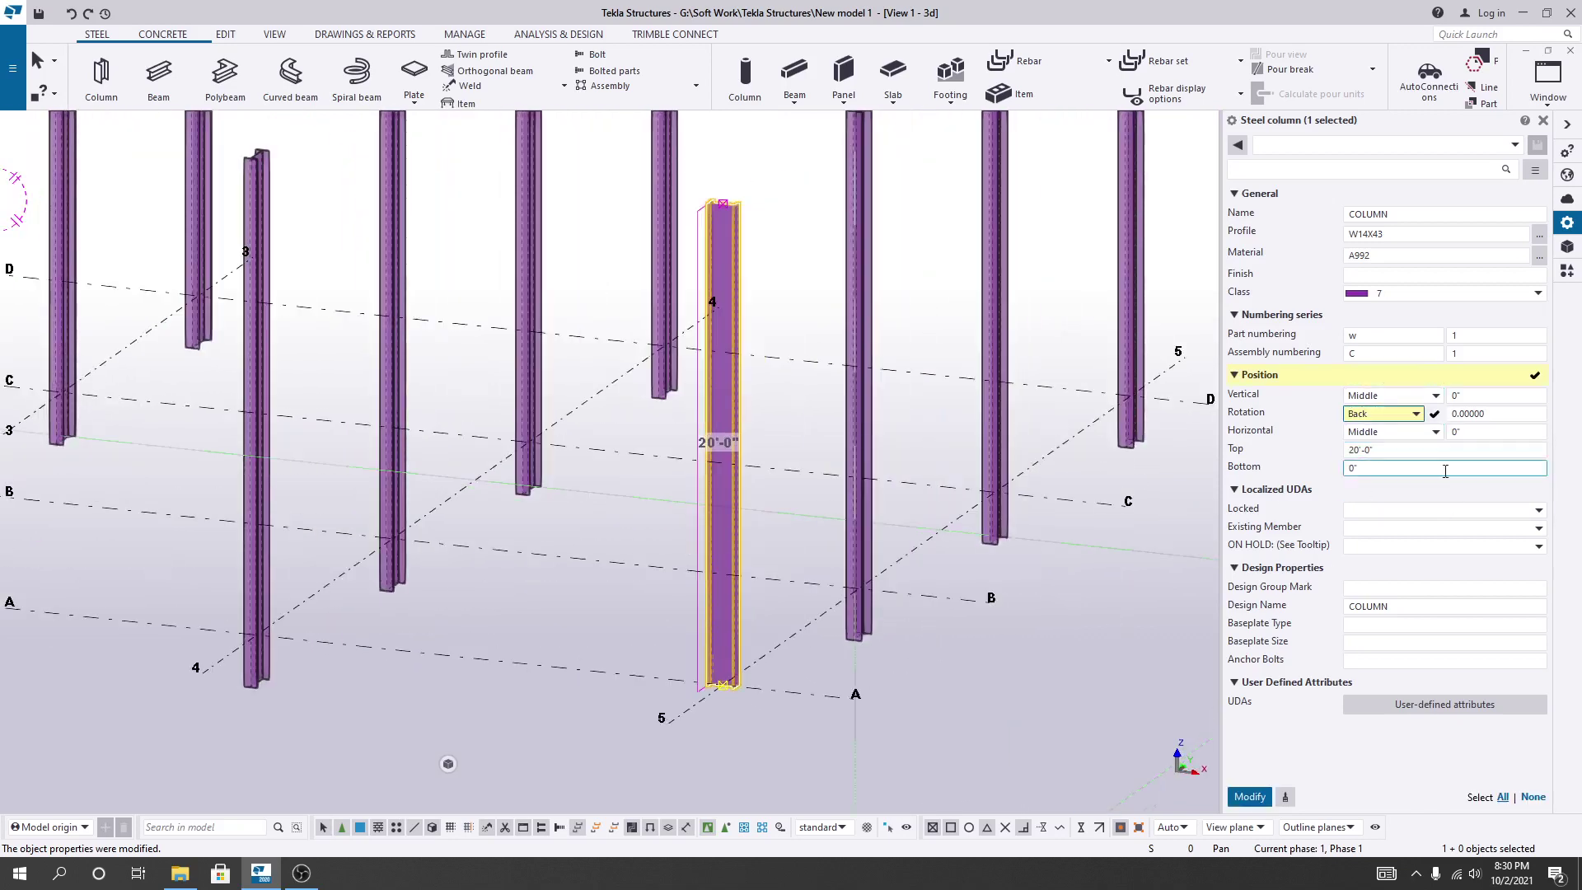
{"action": "left_click", "coordinate": [1249, 797]}
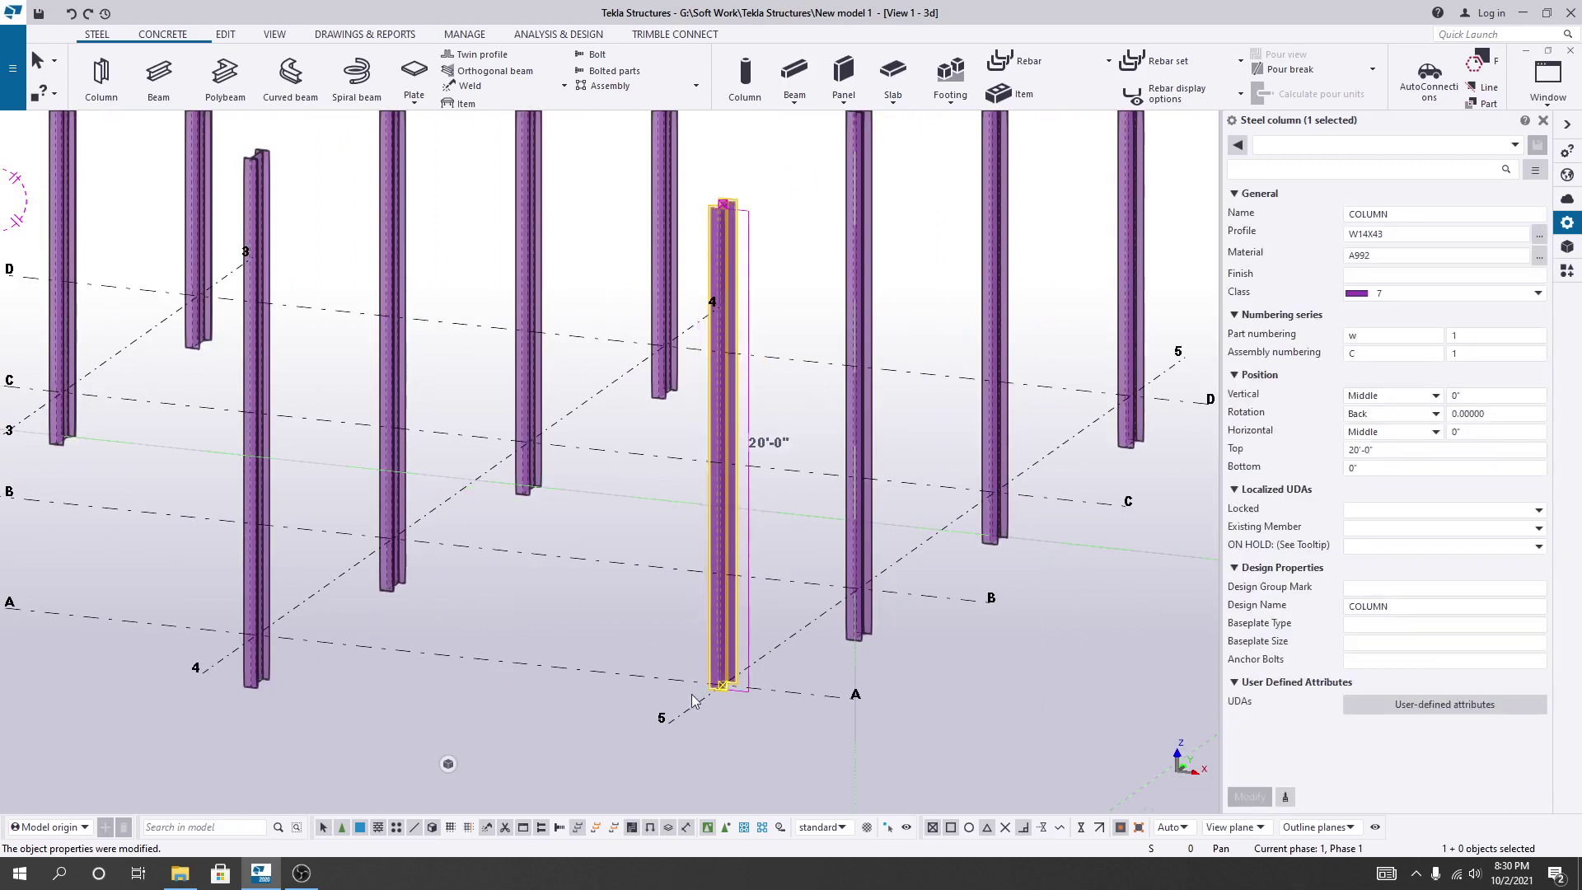
Change the rotation of the column at A-5 to Below and apply the modification.
{"action": "left_click", "coordinate": [1368, 416]}
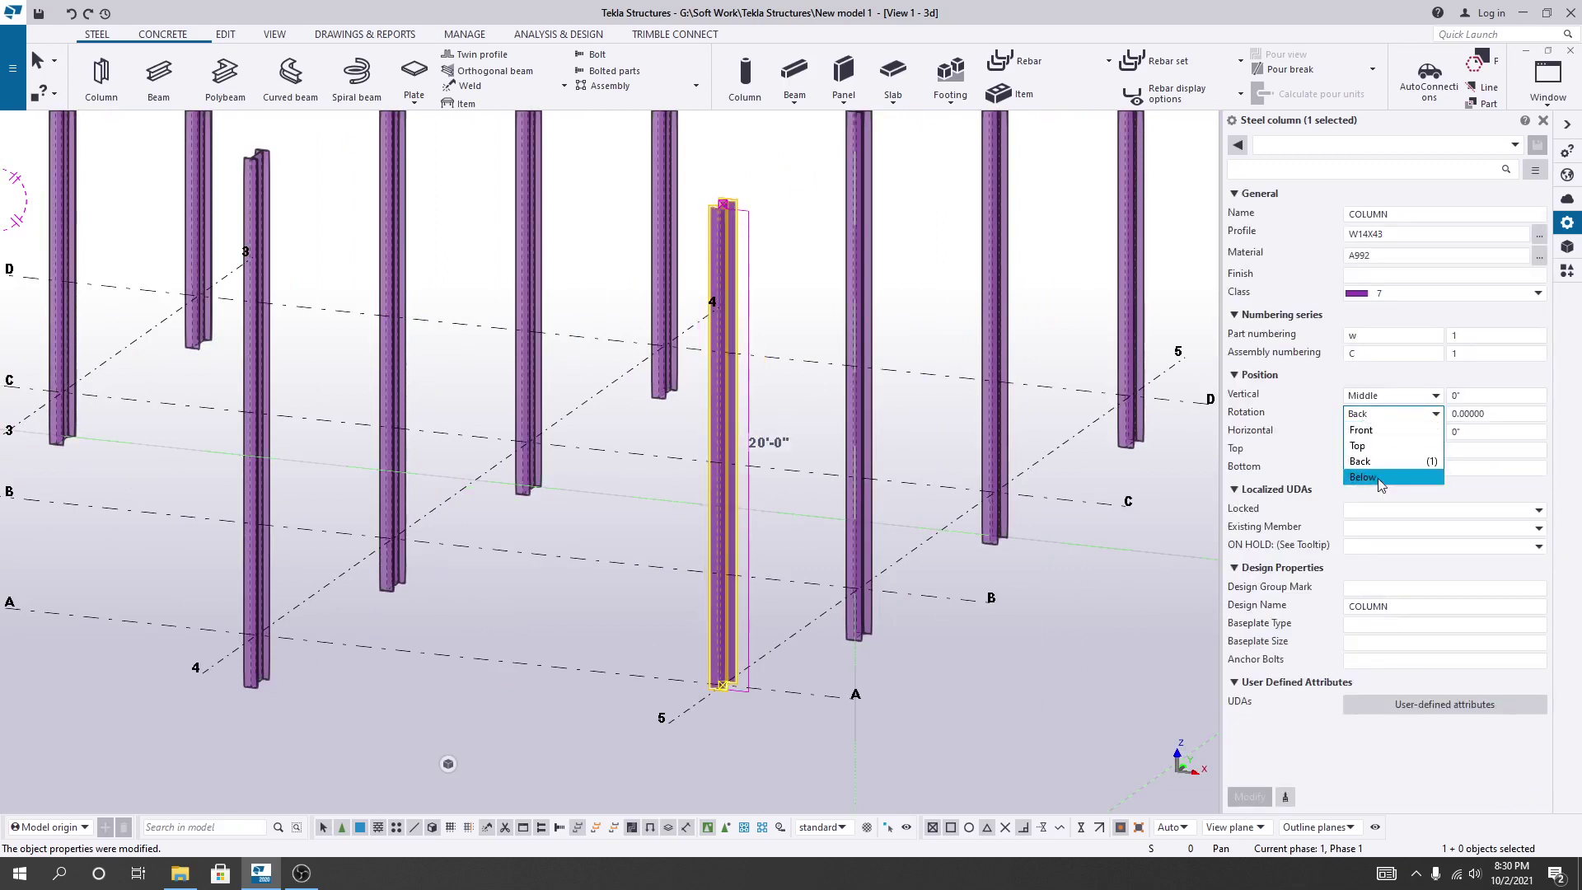
{"action": "left_click", "coordinate": [1383, 486]}
{"action": "left_click", "coordinate": [1249, 795]}
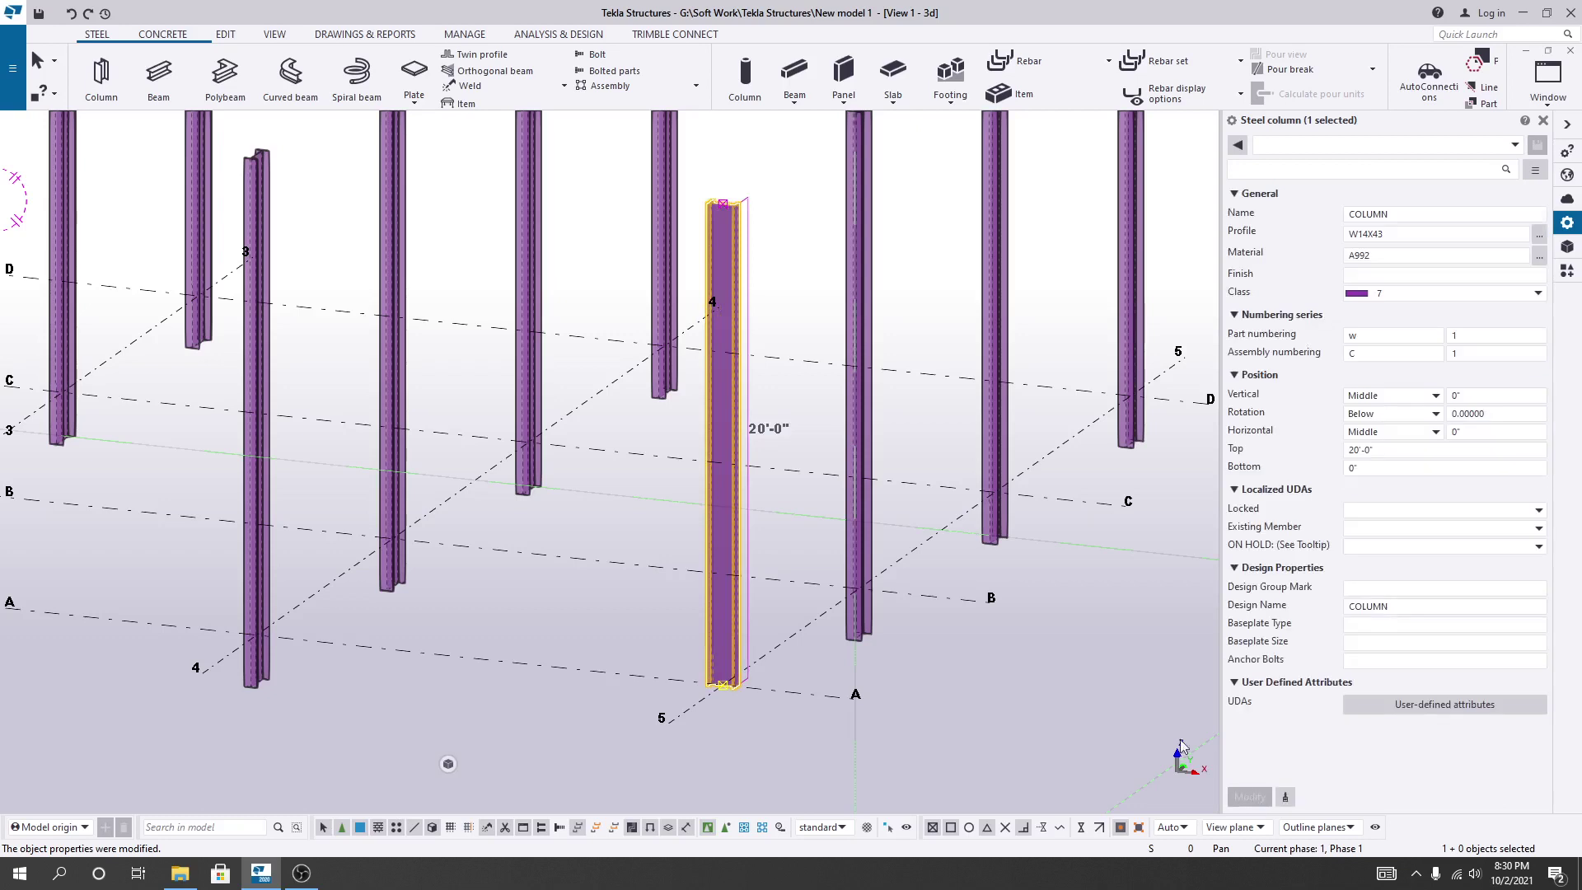
Give the column at A-5 a rotation angle of 10 degrees, apply it, and inspect the turned section.
{"action": "left_click", "coordinate": [1497, 414]}
{"action": "type", "text": "1"}
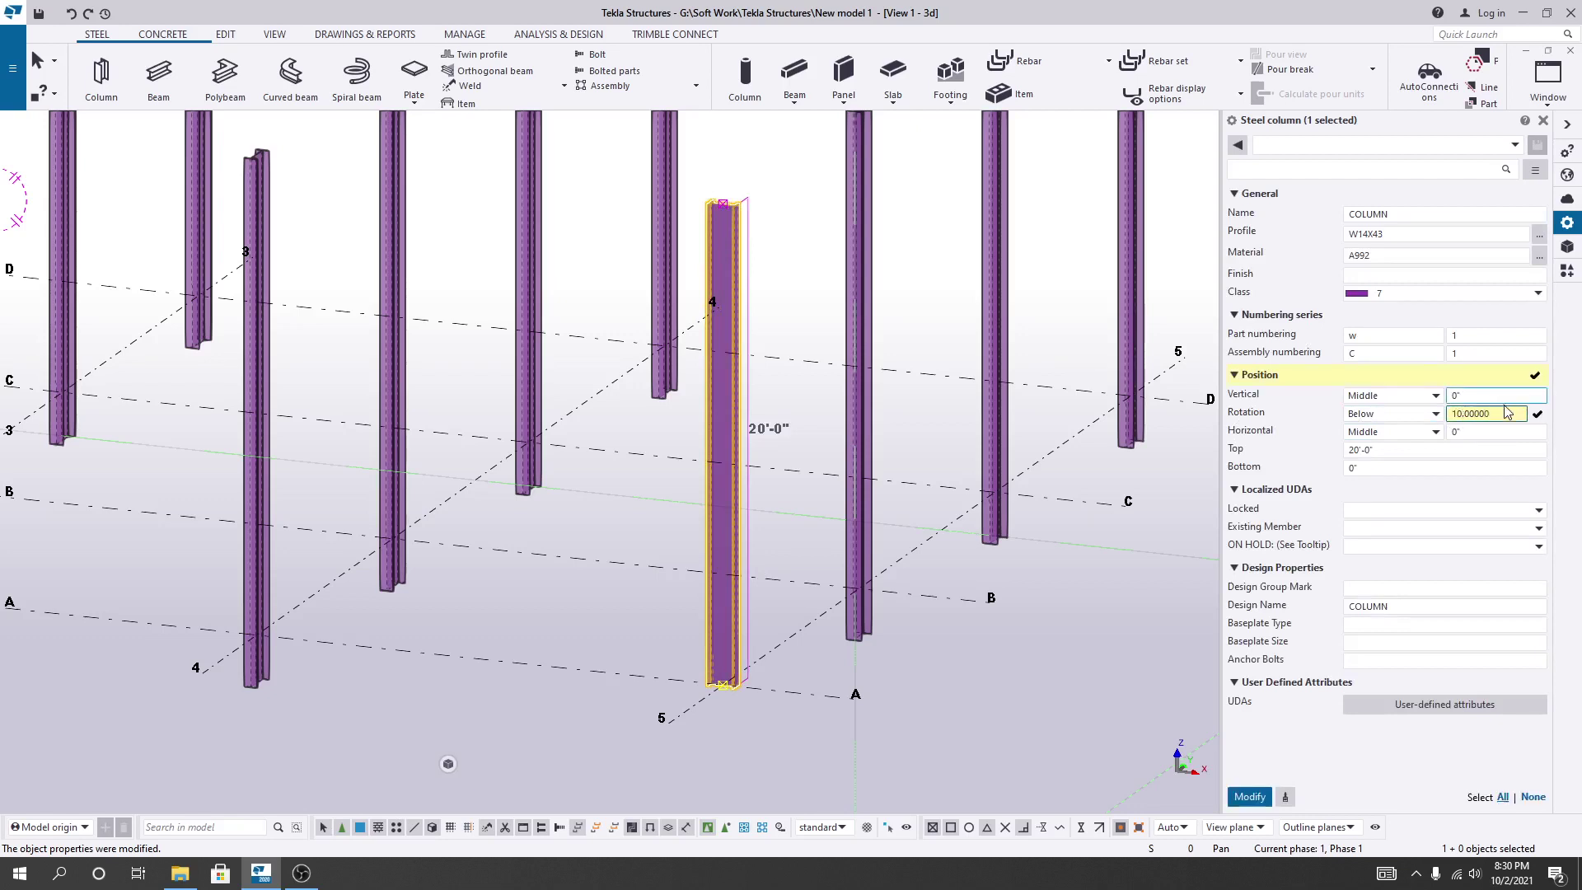
{"action": "left_click", "coordinate": [1250, 796]}
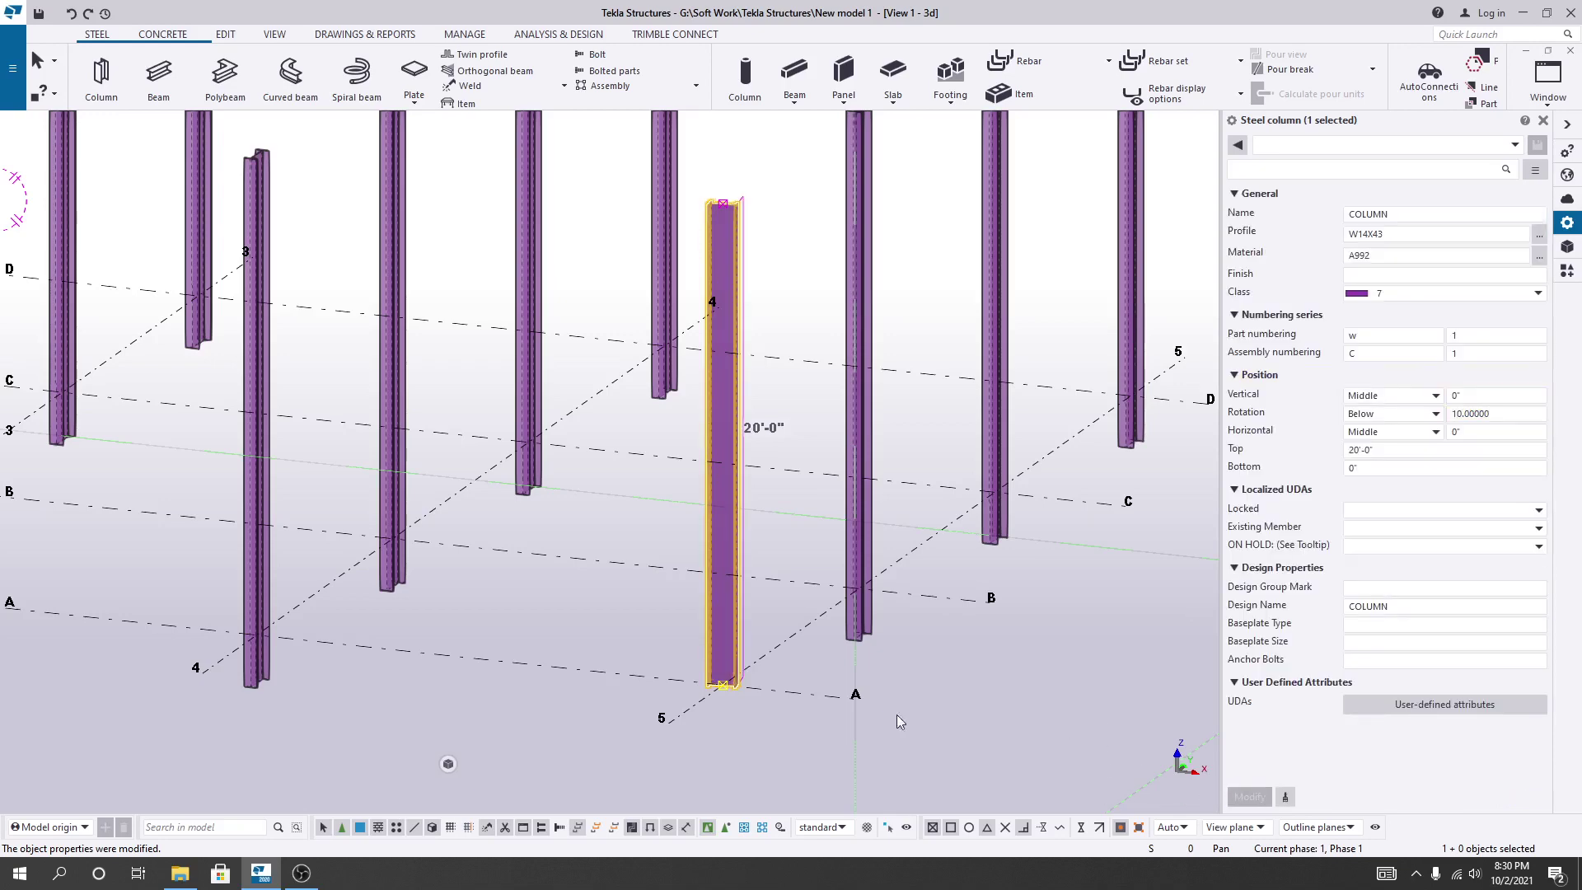
{"action": "middle_click_drag", "start_coordinate": [807, 729], "coordinate": [452, 701]}
{"action": "scroll", "coordinate": [374, 691], "scroll_direction": "up", "scroll_amount": 2}
{"action": "scroll", "coordinate": [374, 691], "scroll_direction": "up", "scroll_amount": 2}
{"action": "scroll", "coordinate": [412, 689], "scroll_direction": "down", "scroll_amount": 2}
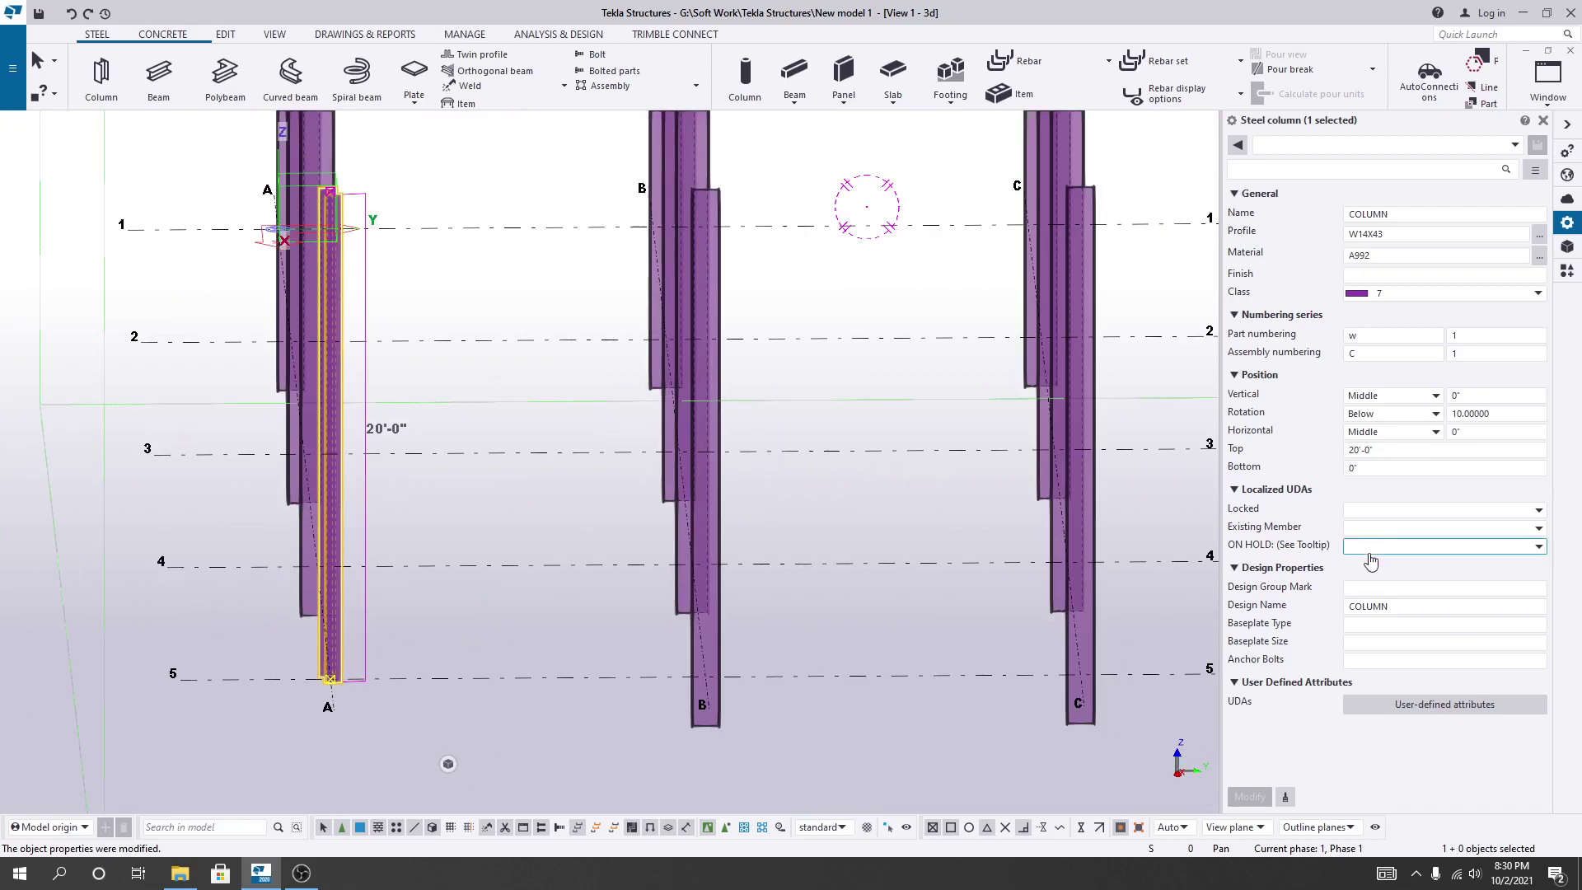
Increase the rotation angle of the column at A-5 to 30 degrees and apply the modification.
{"action": "left_click", "coordinate": [1463, 413]}
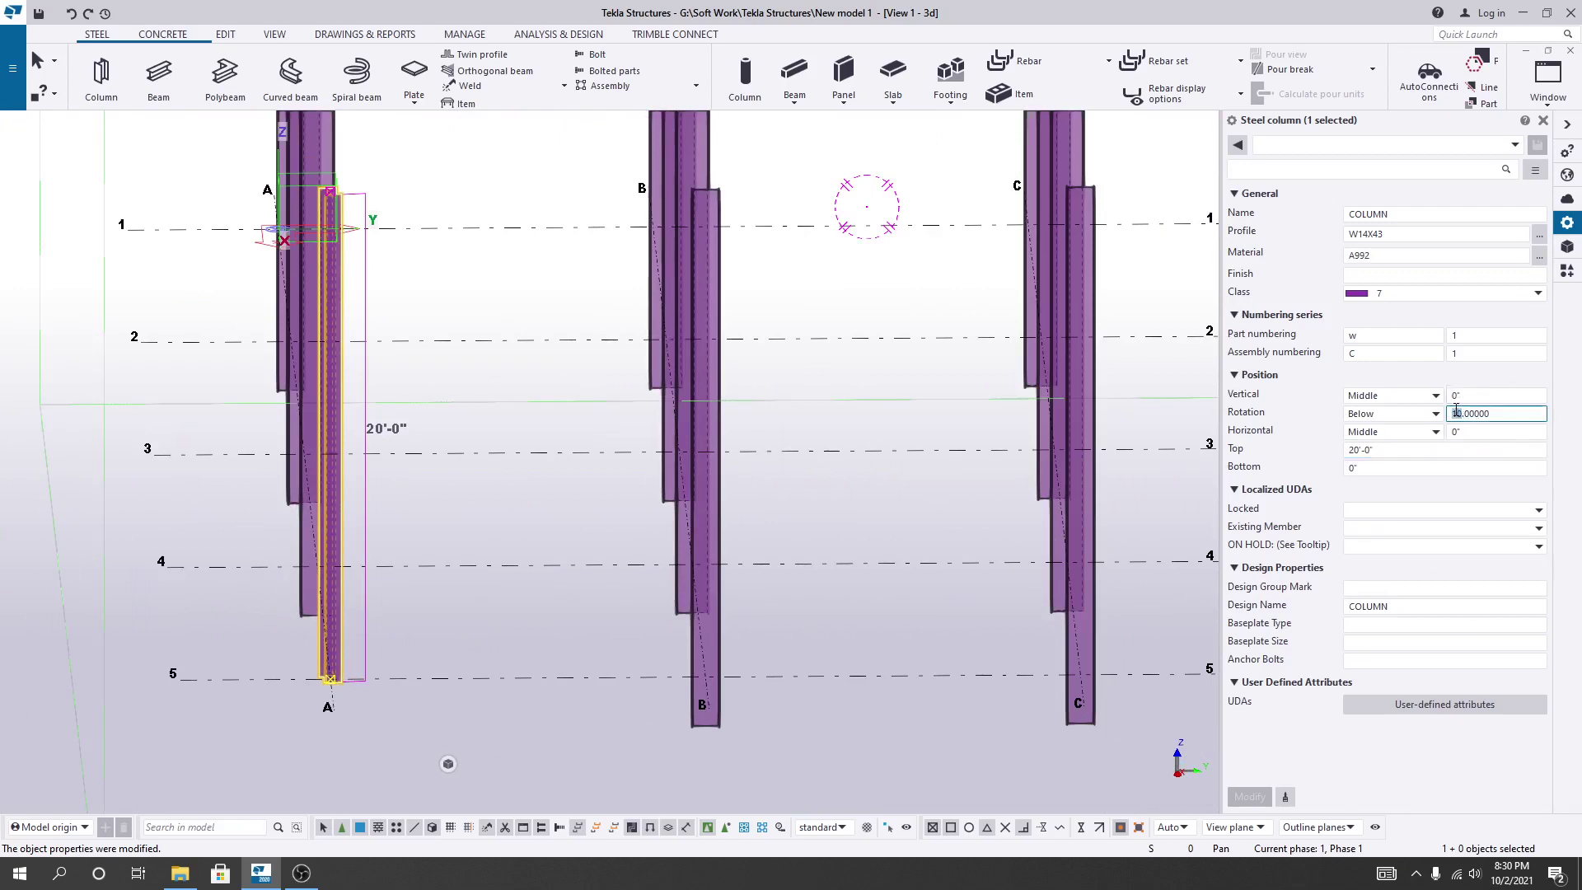
{"action": "key", "text": "BackSpace"}
{"action": "type", "text": "3"}
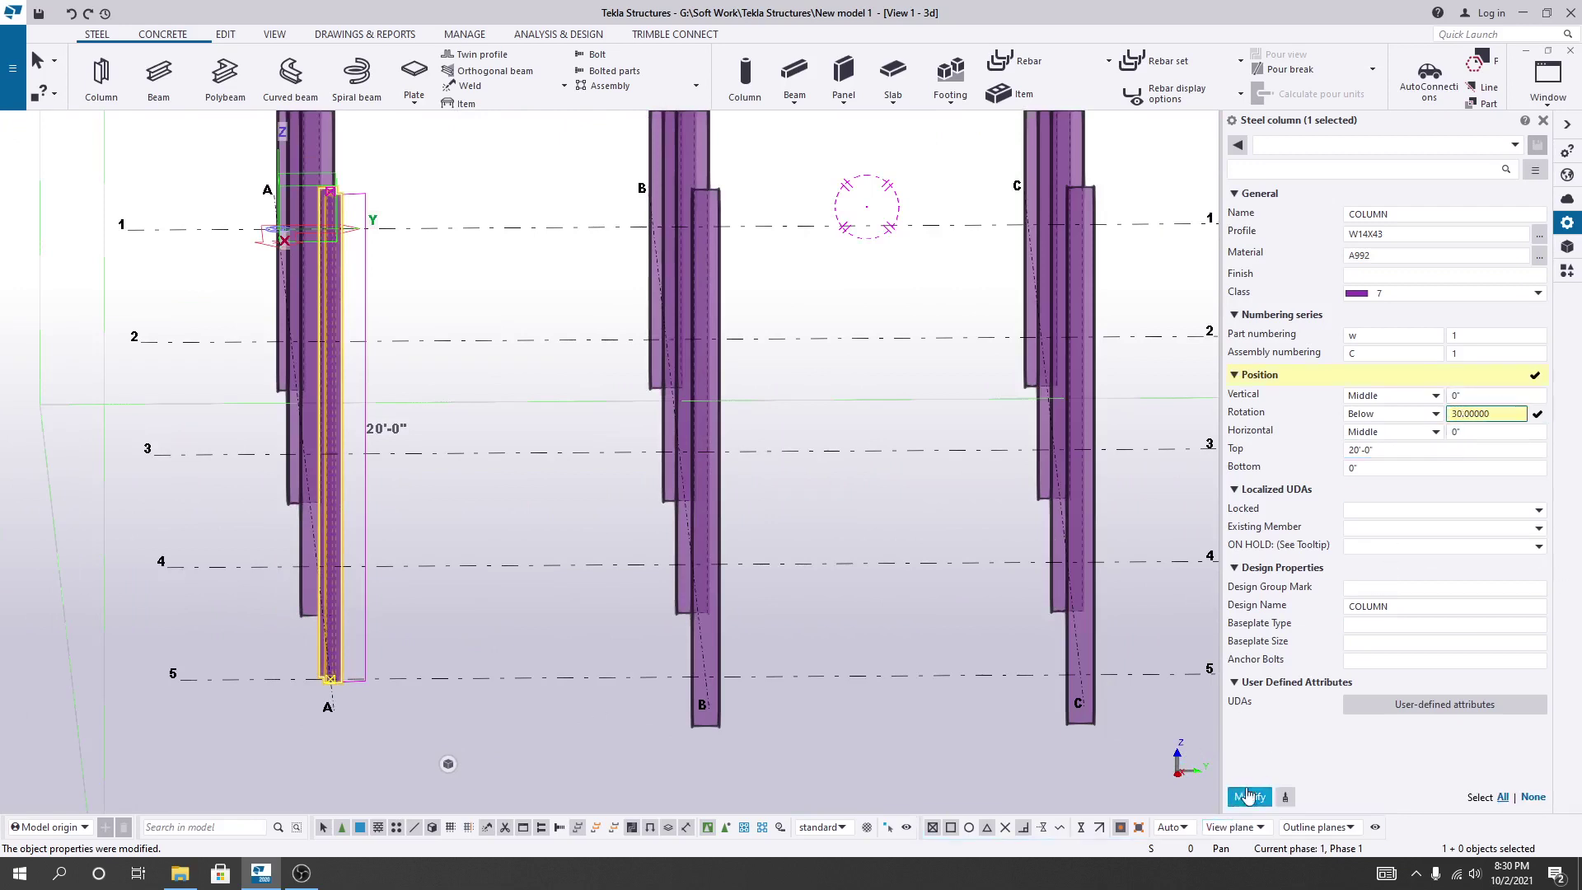
{"action": "left_click", "coordinate": [1250, 796]}
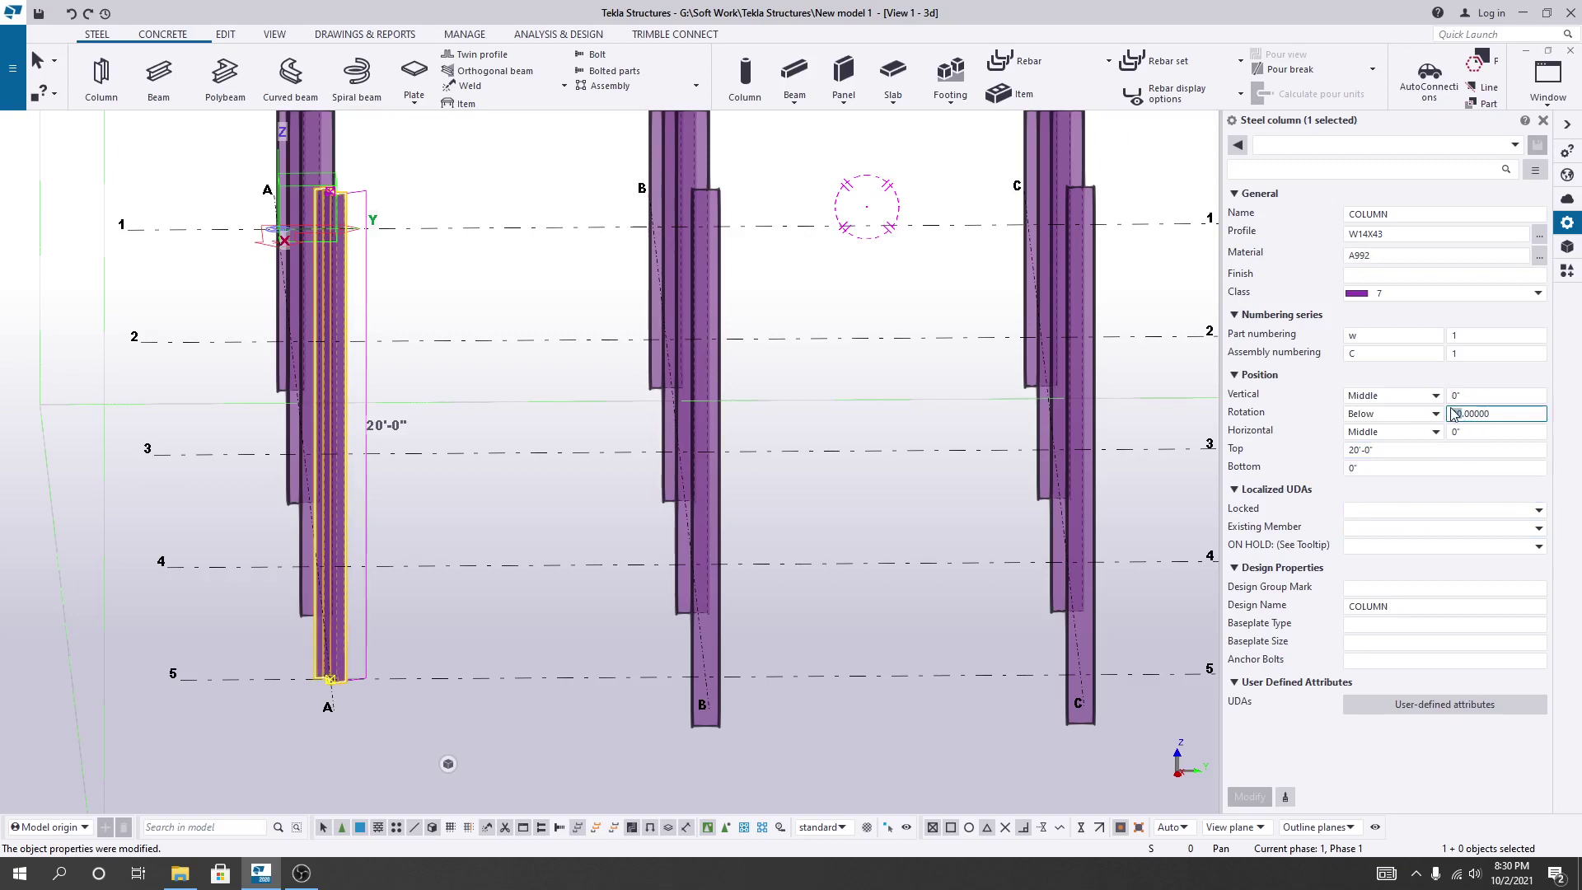
Set the rotation angle of the column at A-5 to 45 degrees, apply it, and inspect the column.
{"action": "type", "text": "45"}
{"action": "left_click", "coordinate": [1249, 796]}
{"action": "scroll", "coordinate": [313, 653], "scroll_direction": "up", "scroll_amount": 2}
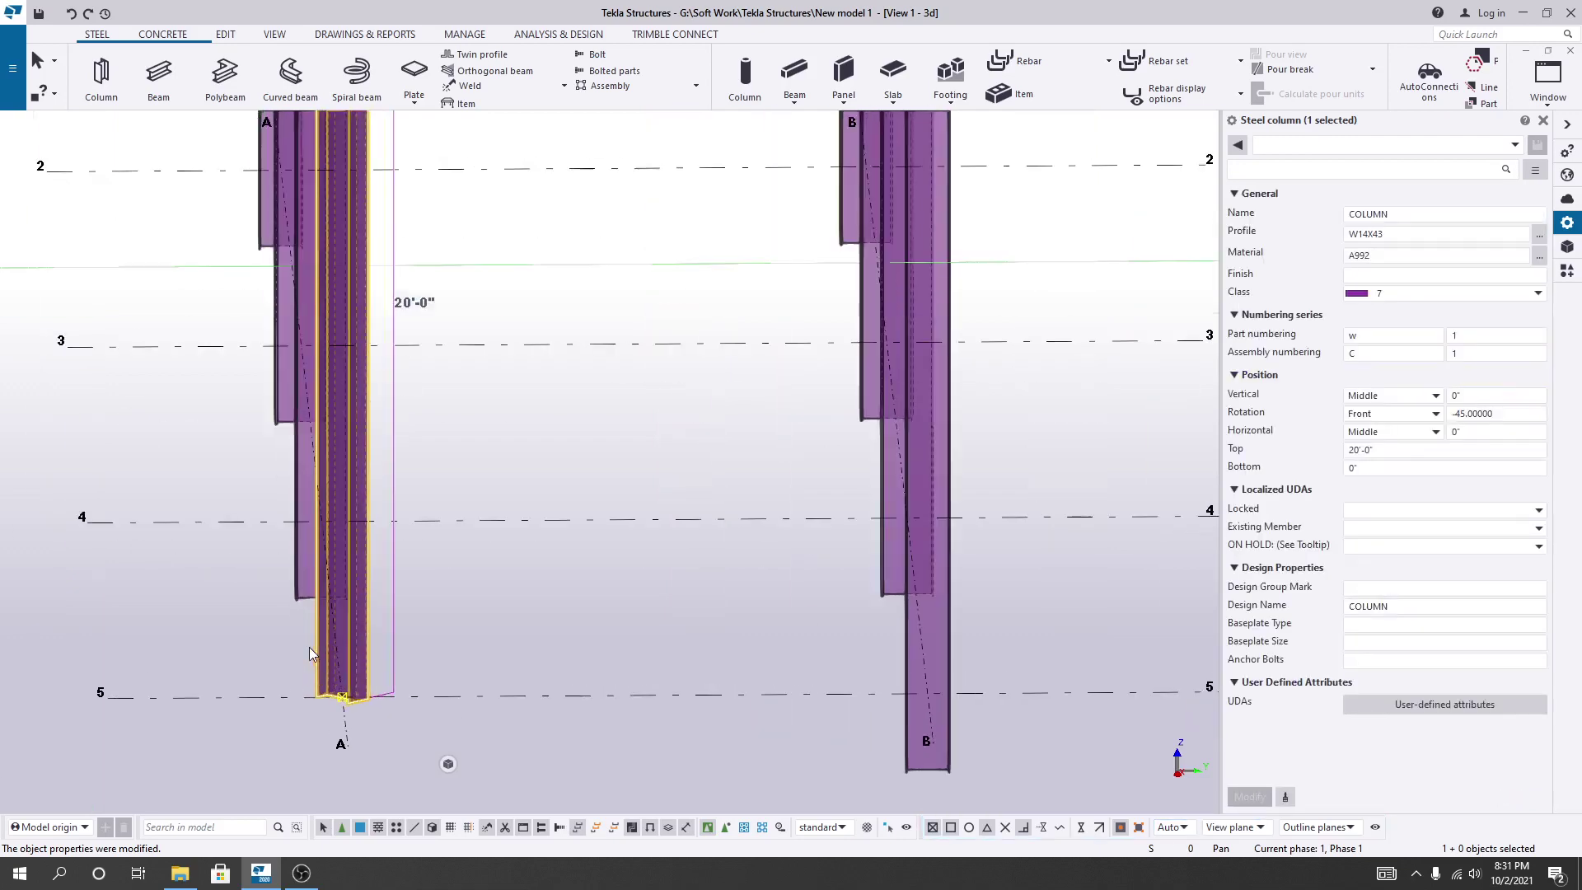
{"action": "scroll", "coordinate": [329, 695], "scroll_direction": "up", "scroll_amount": 2}
{"action": "scroll", "coordinate": [318, 702], "scroll_direction": "down", "scroll_amount": 4}
{"action": "scroll", "coordinate": [315, 701], "scroll_direction": "down", "scroll_amount": 4}
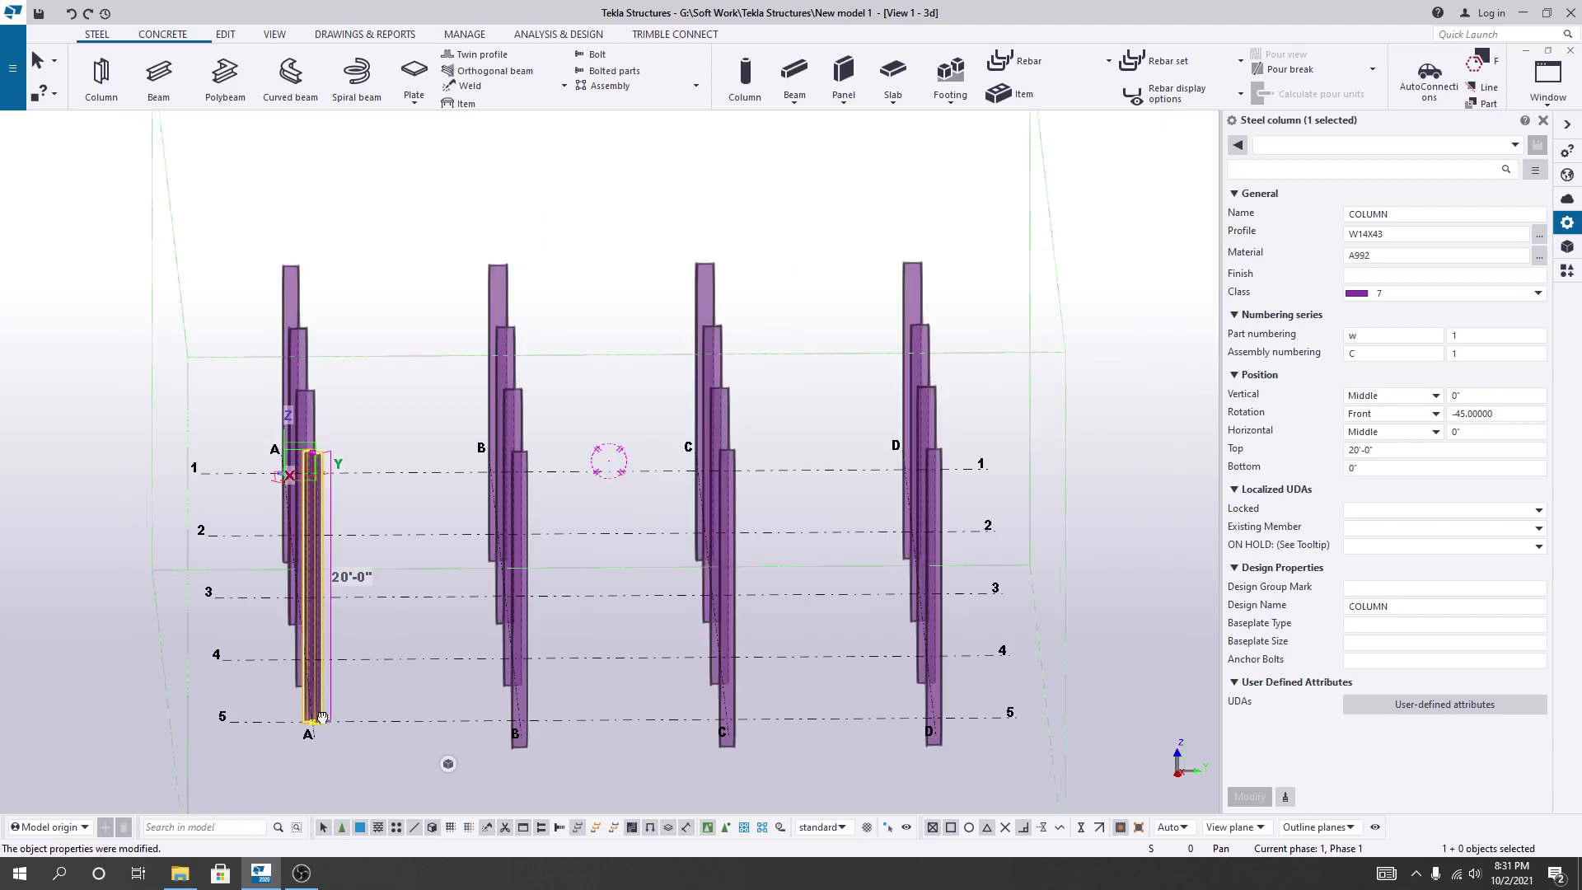
{"action": "middle_click_drag", "start_coordinate": [323, 718], "coordinate": [304, 705]}
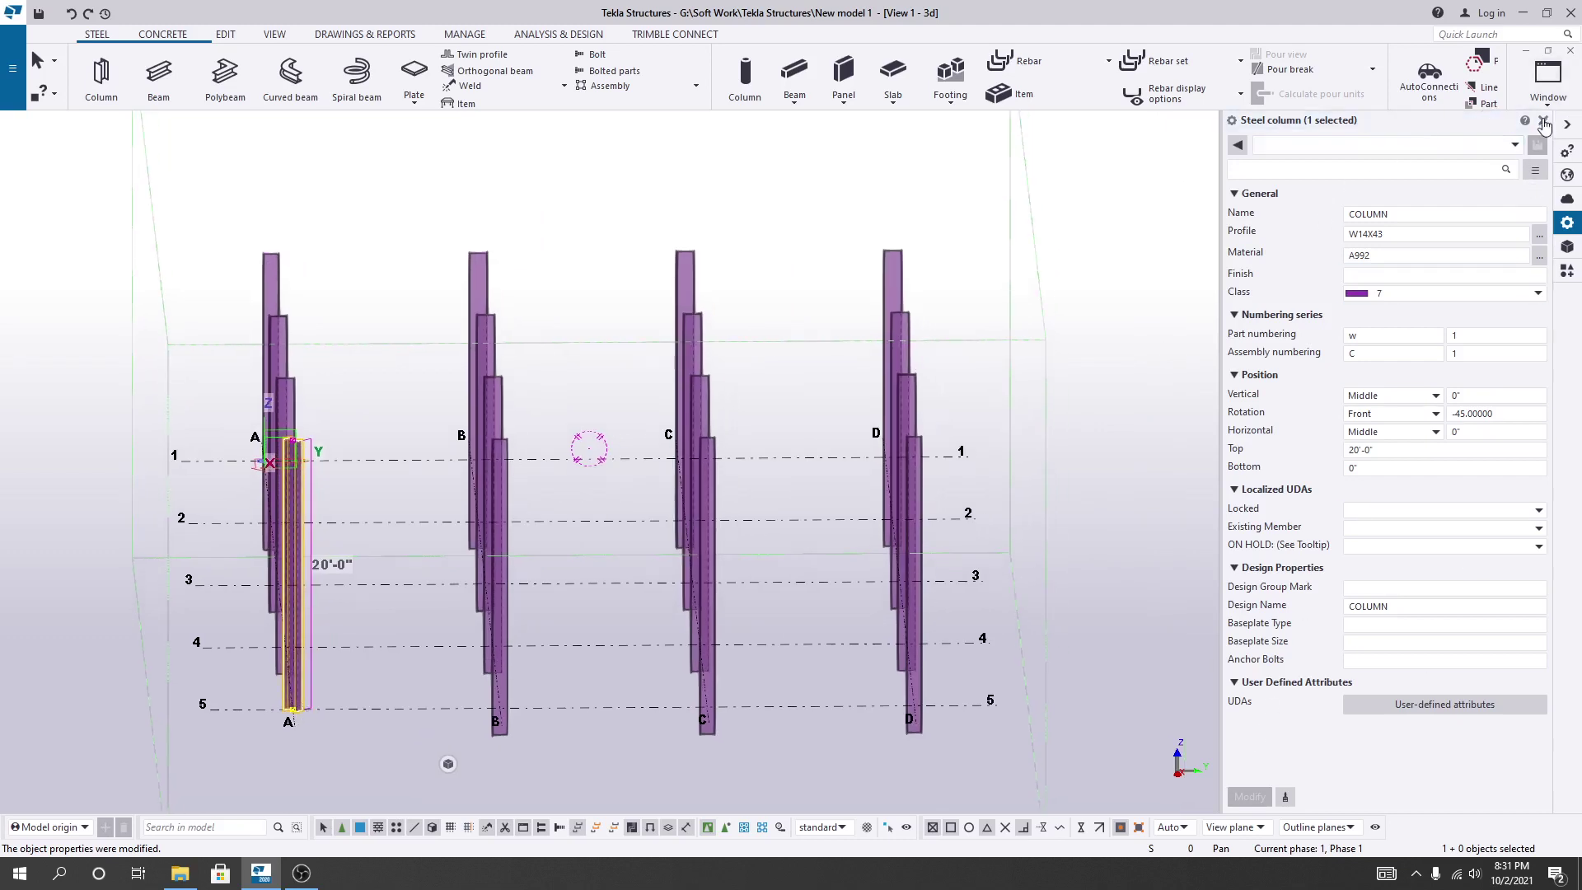
Close the column properties, review the list of named and visible views, and close the list.
{"action": "left_click", "coordinate": [1543, 124]}
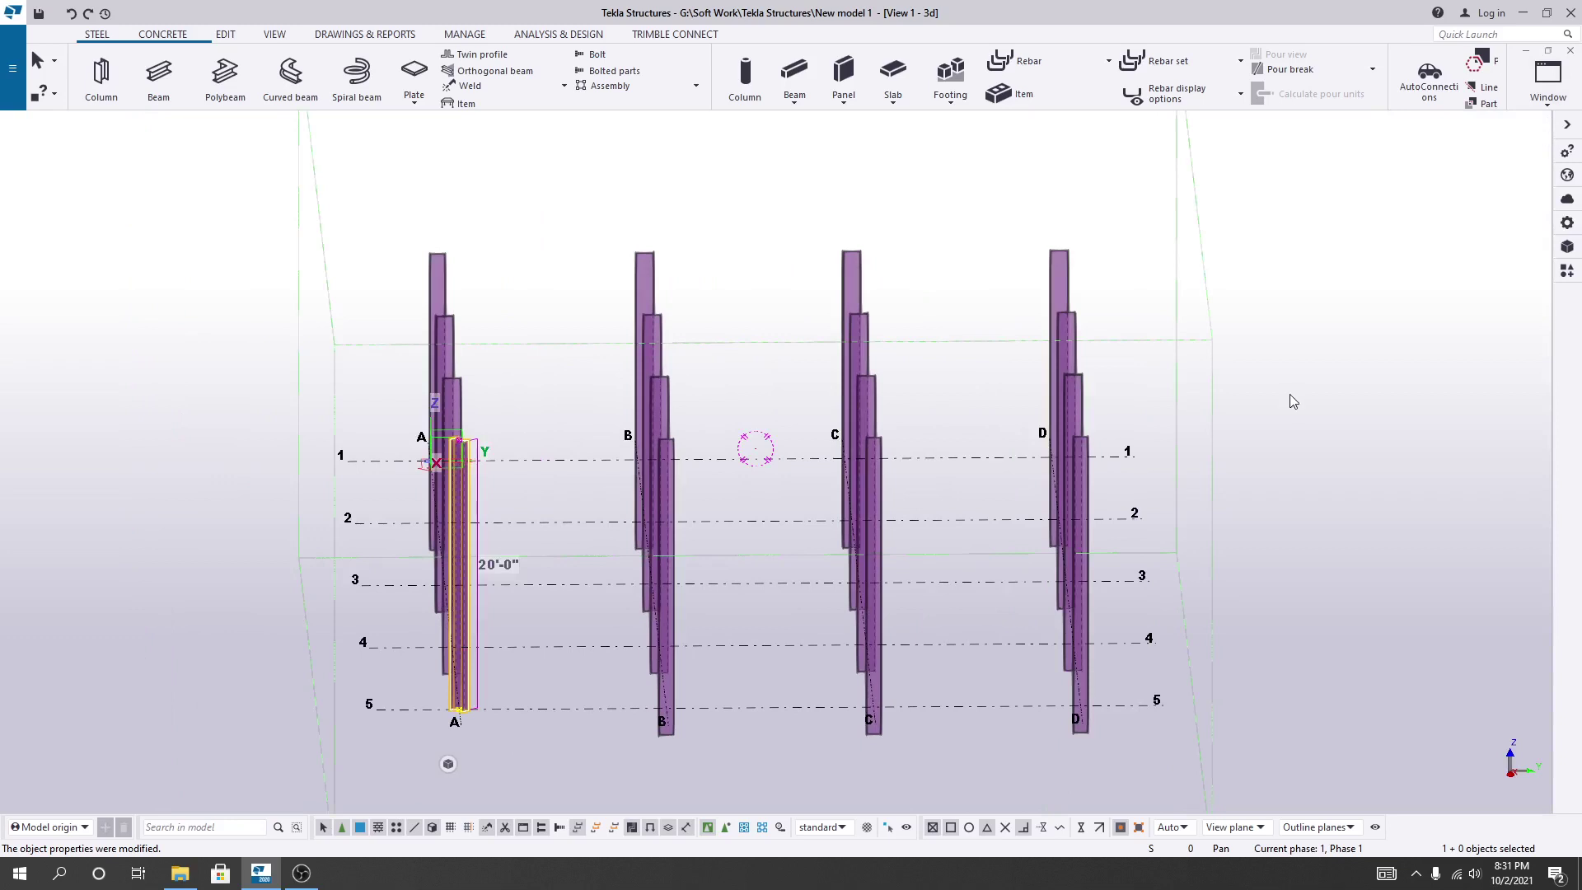
{"action": "left_click", "coordinate": [1548, 82]}
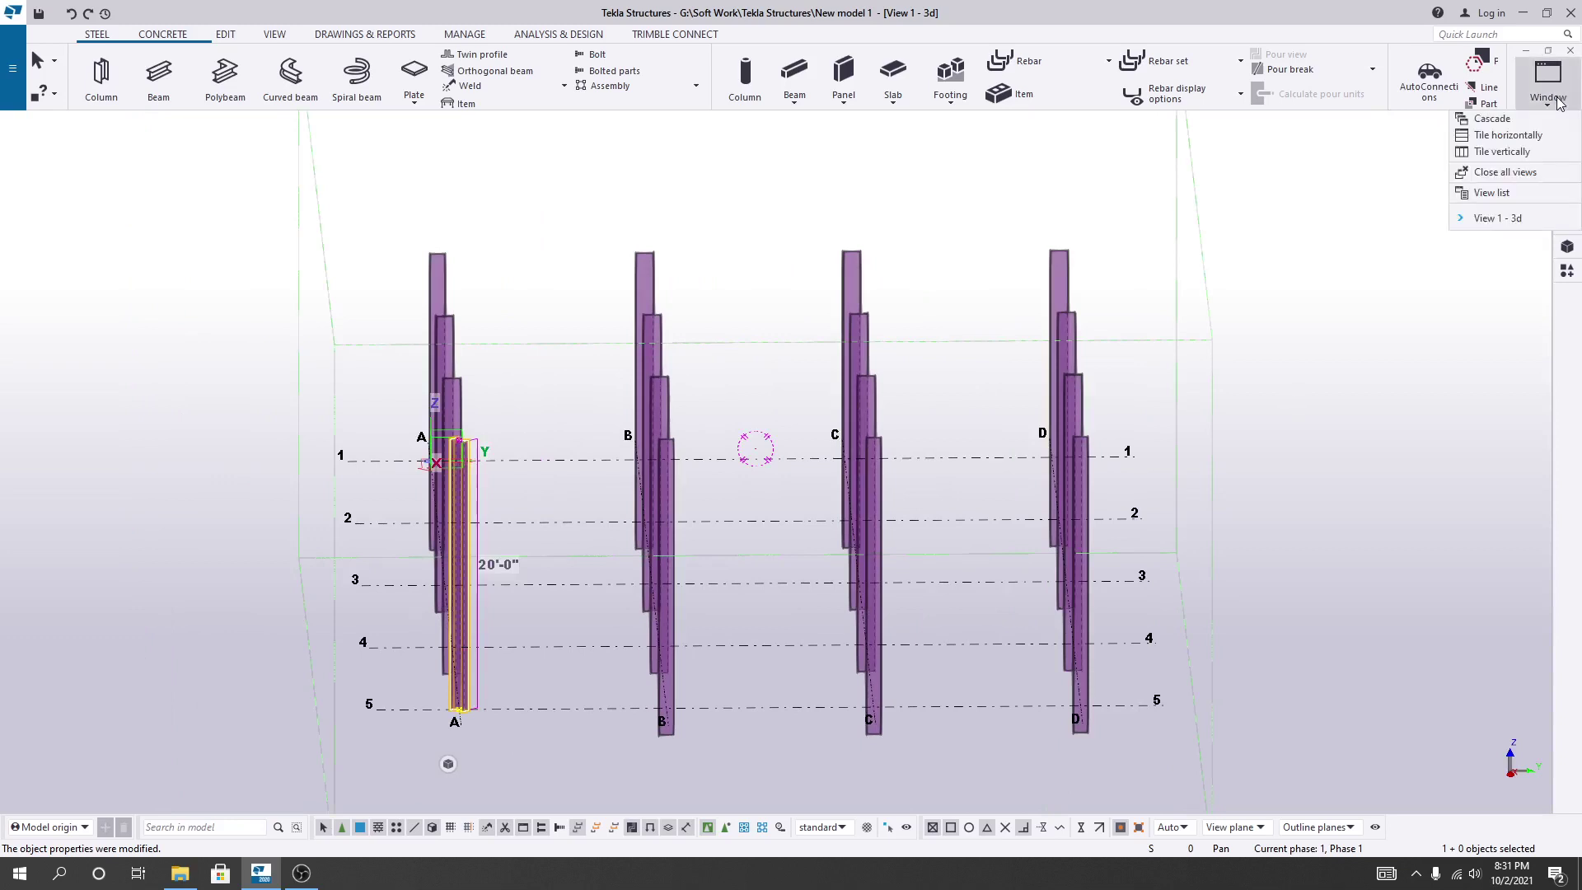
{"action": "left_click", "coordinate": [1491, 193]}
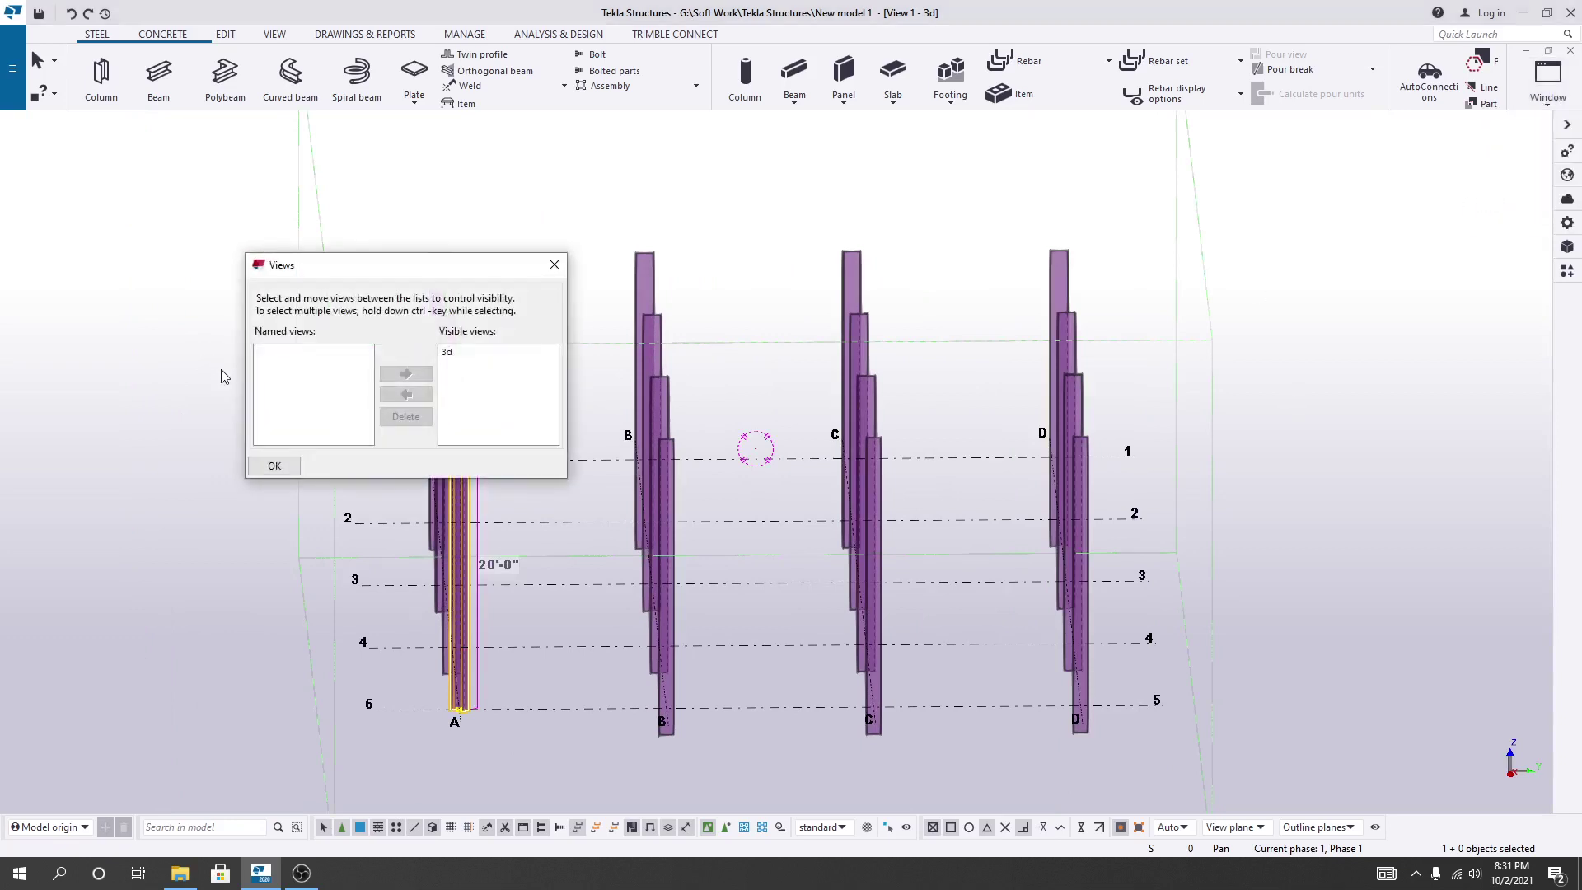
{"action": "left_click", "coordinate": [554, 264]}
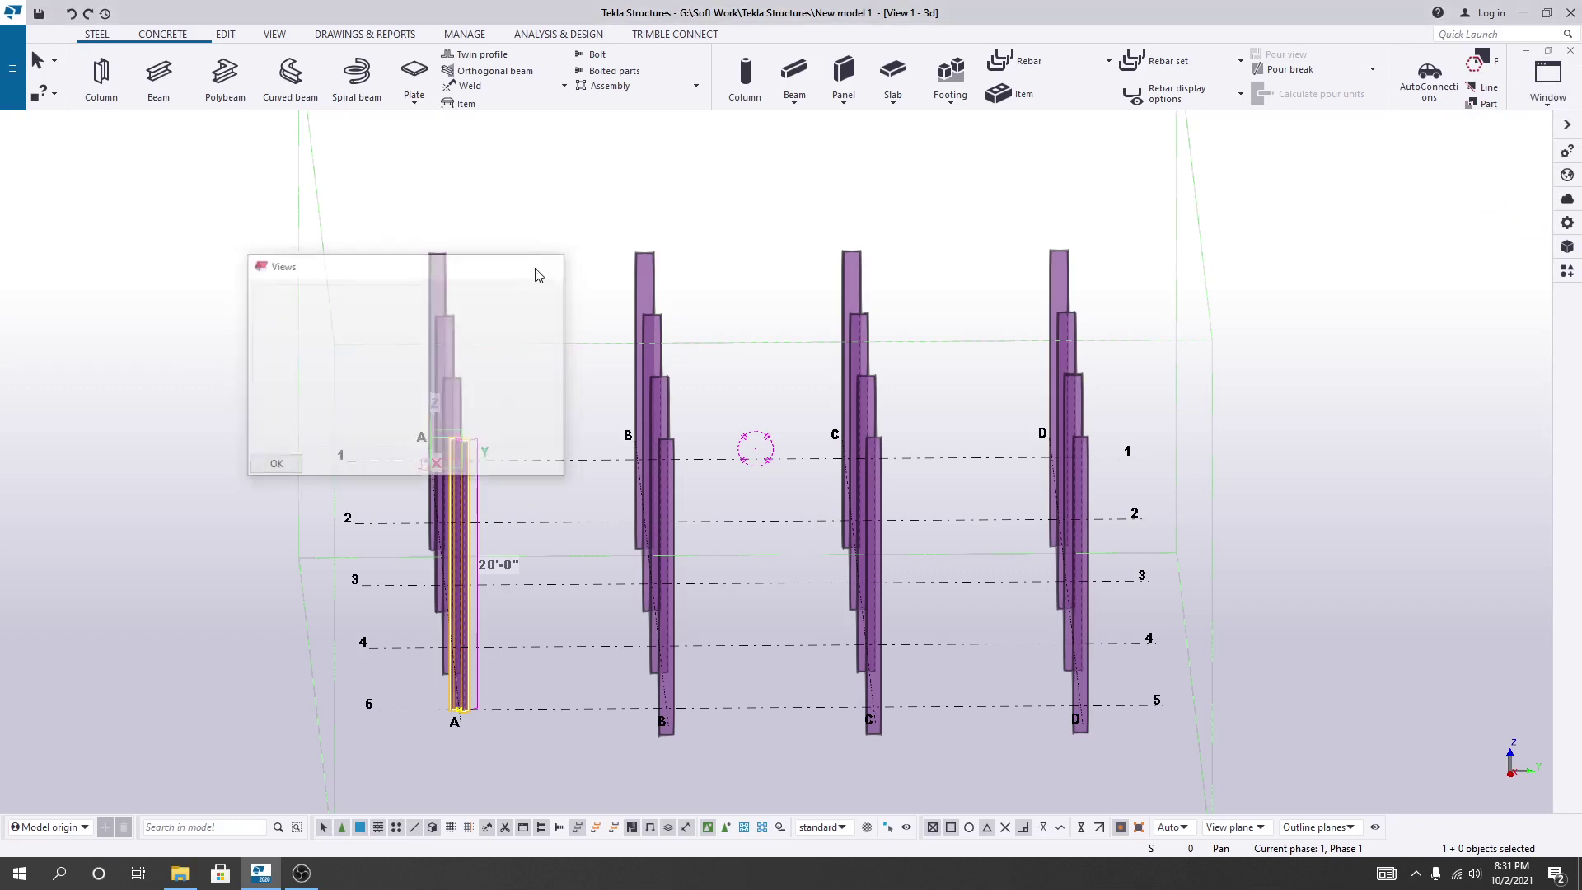
Switch to View 1 - 3d, check the named and visible views in the view list again, and close the list.
{"action": "left_click", "coordinate": [1548, 93]}
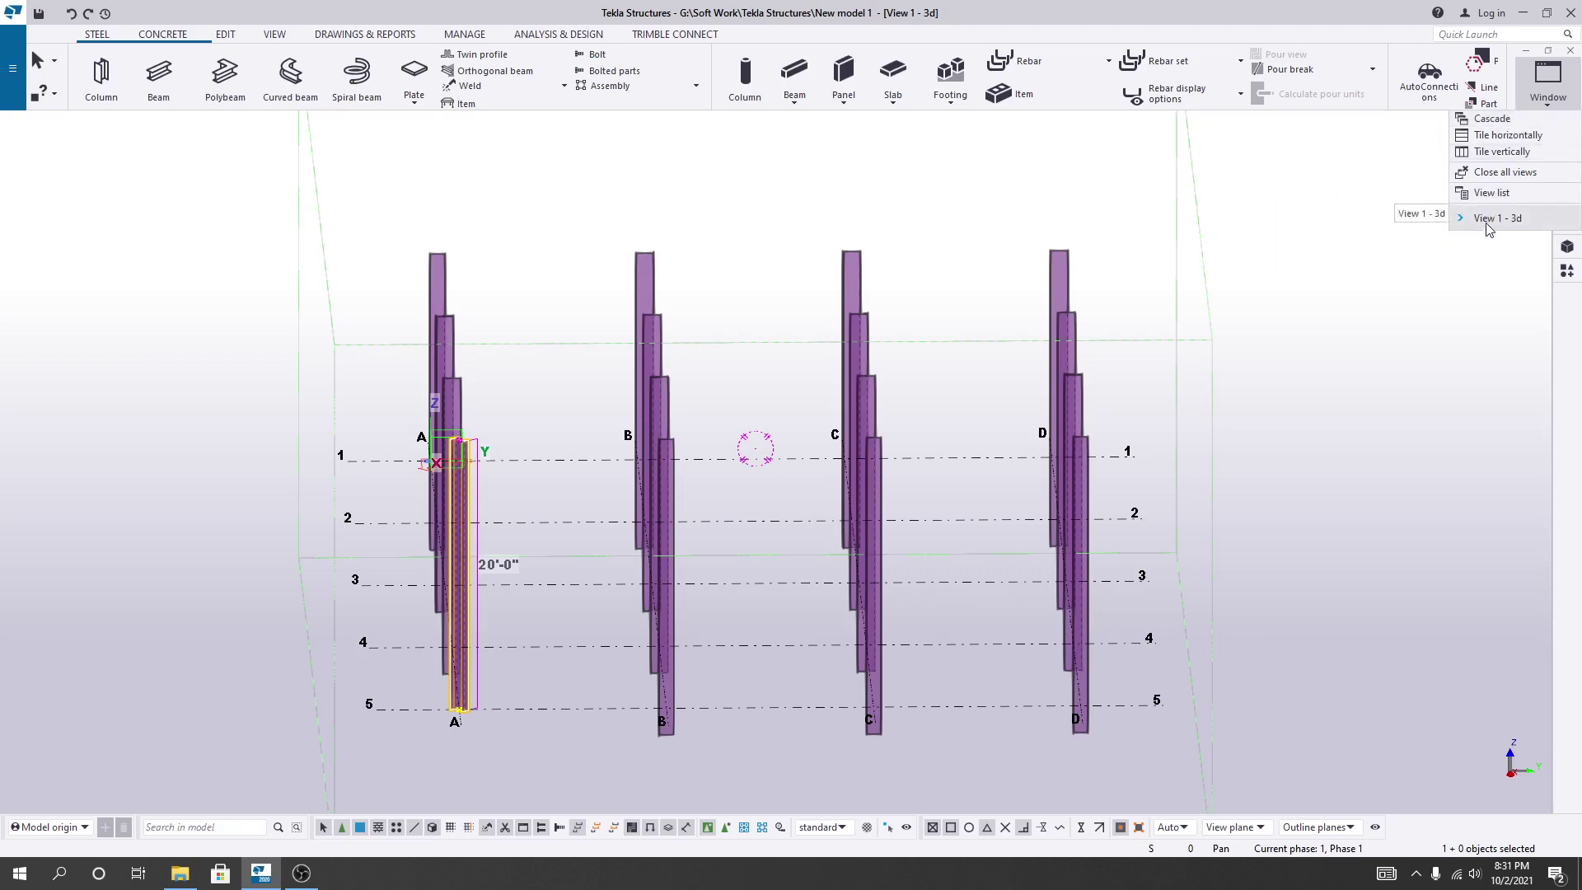
{"action": "left_click", "coordinate": [1488, 220]}
{"action": "left_click", "coordinate": [1547, 78]}
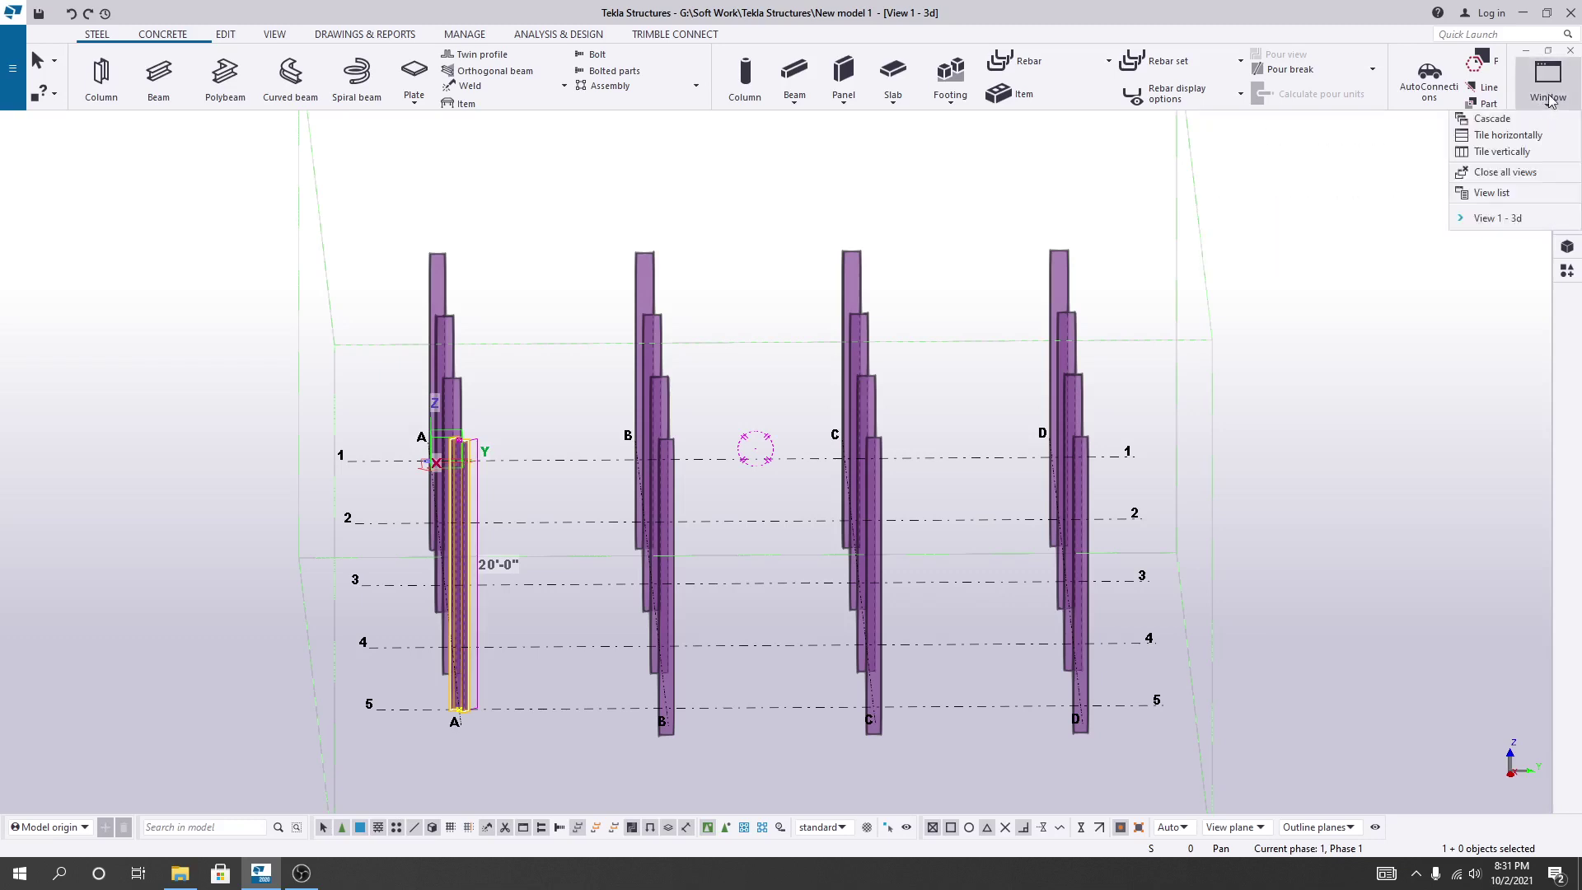
{"action": "left_click", "coordinate": [1491, 192]}
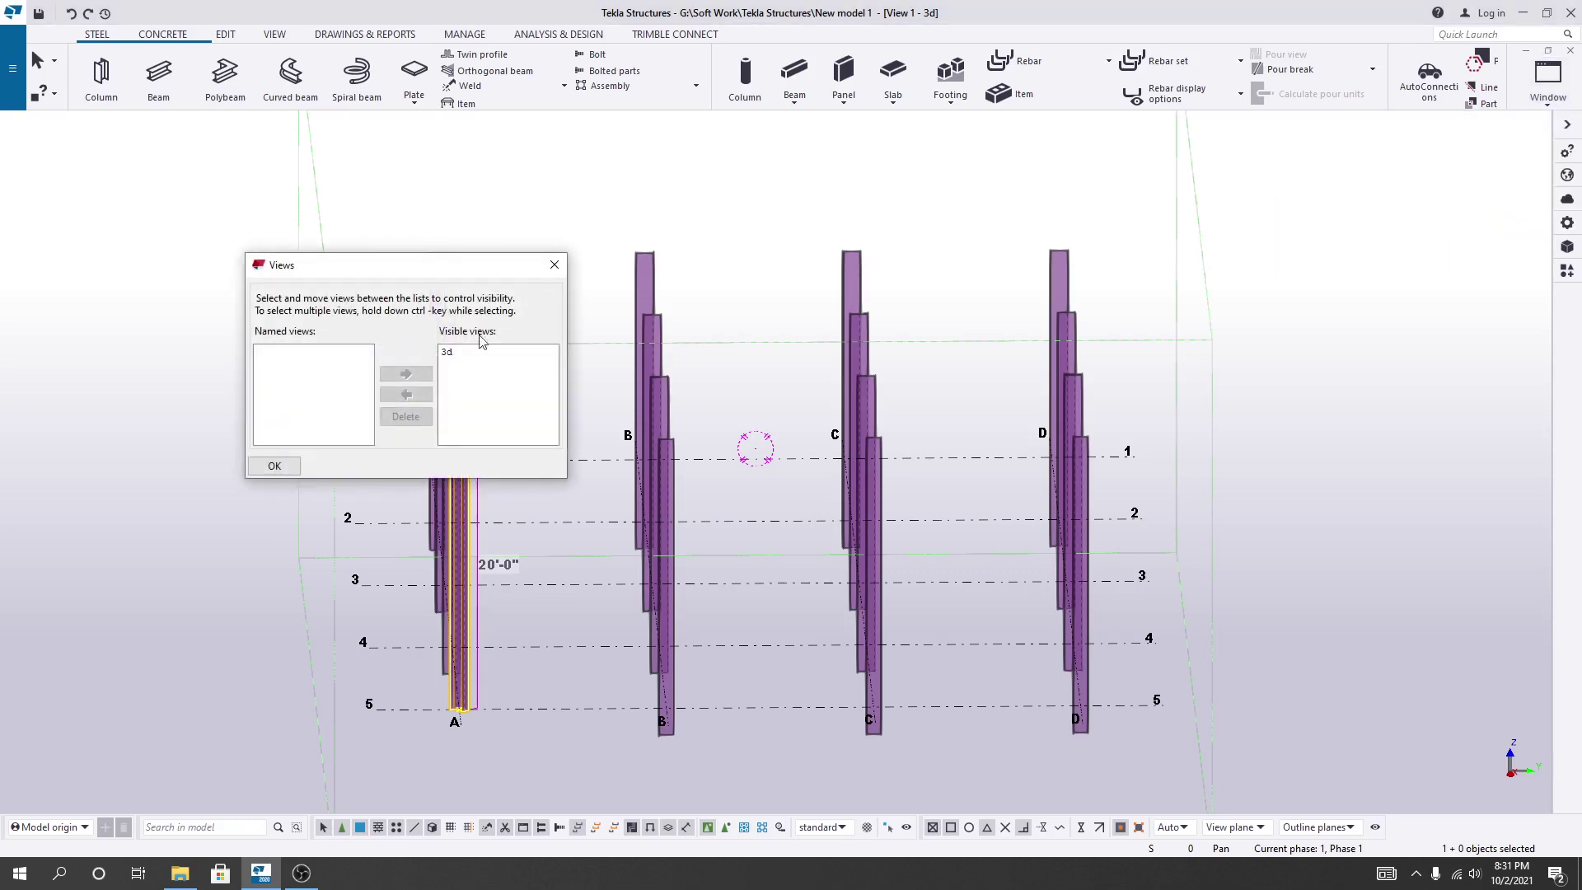
{"action": "left_click", "coordinate": [554, 266]}
Examine the columns across grid lines A to D and 1 to 5 from an angled overview of the whole model.
{"action": "middle_click_drag", "start_coordinate": [1345, 367], "coordinate": [1345, 344]}
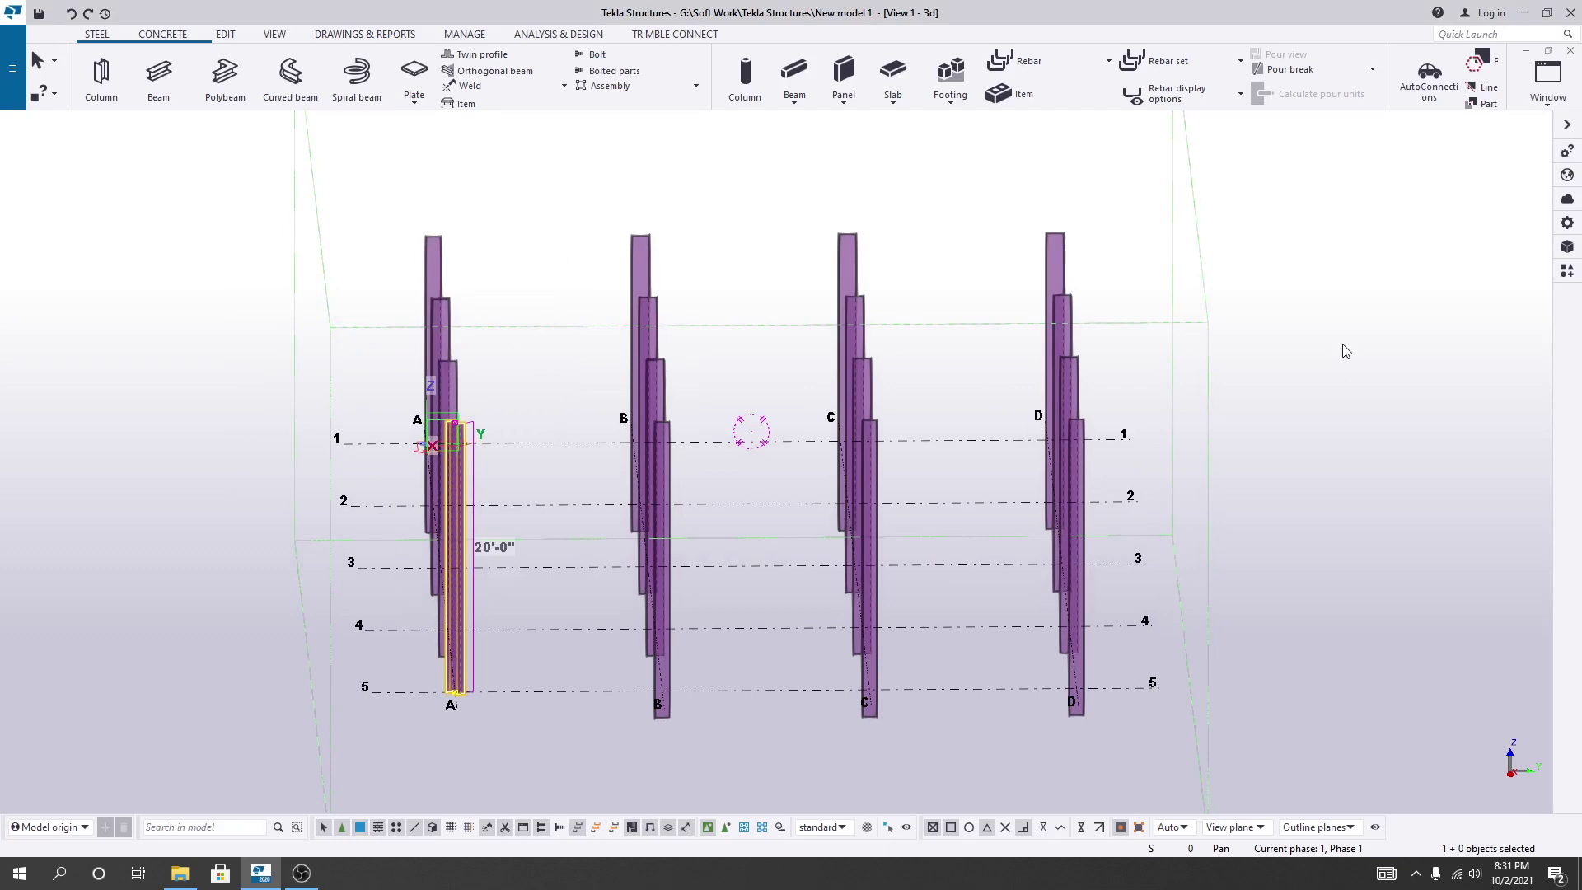
{"action": "middle_click_drag", "start_coordinate": [629, 629], "coordinate": [658, 660]}
{"action": "scroll", "coordinate": [658, 664], "scroll_direction": "down", "scroll_amount": 2}
{"action": "middle_click_drag", "start_coordinate": [407, 364], "coordinate": [364, 399]}
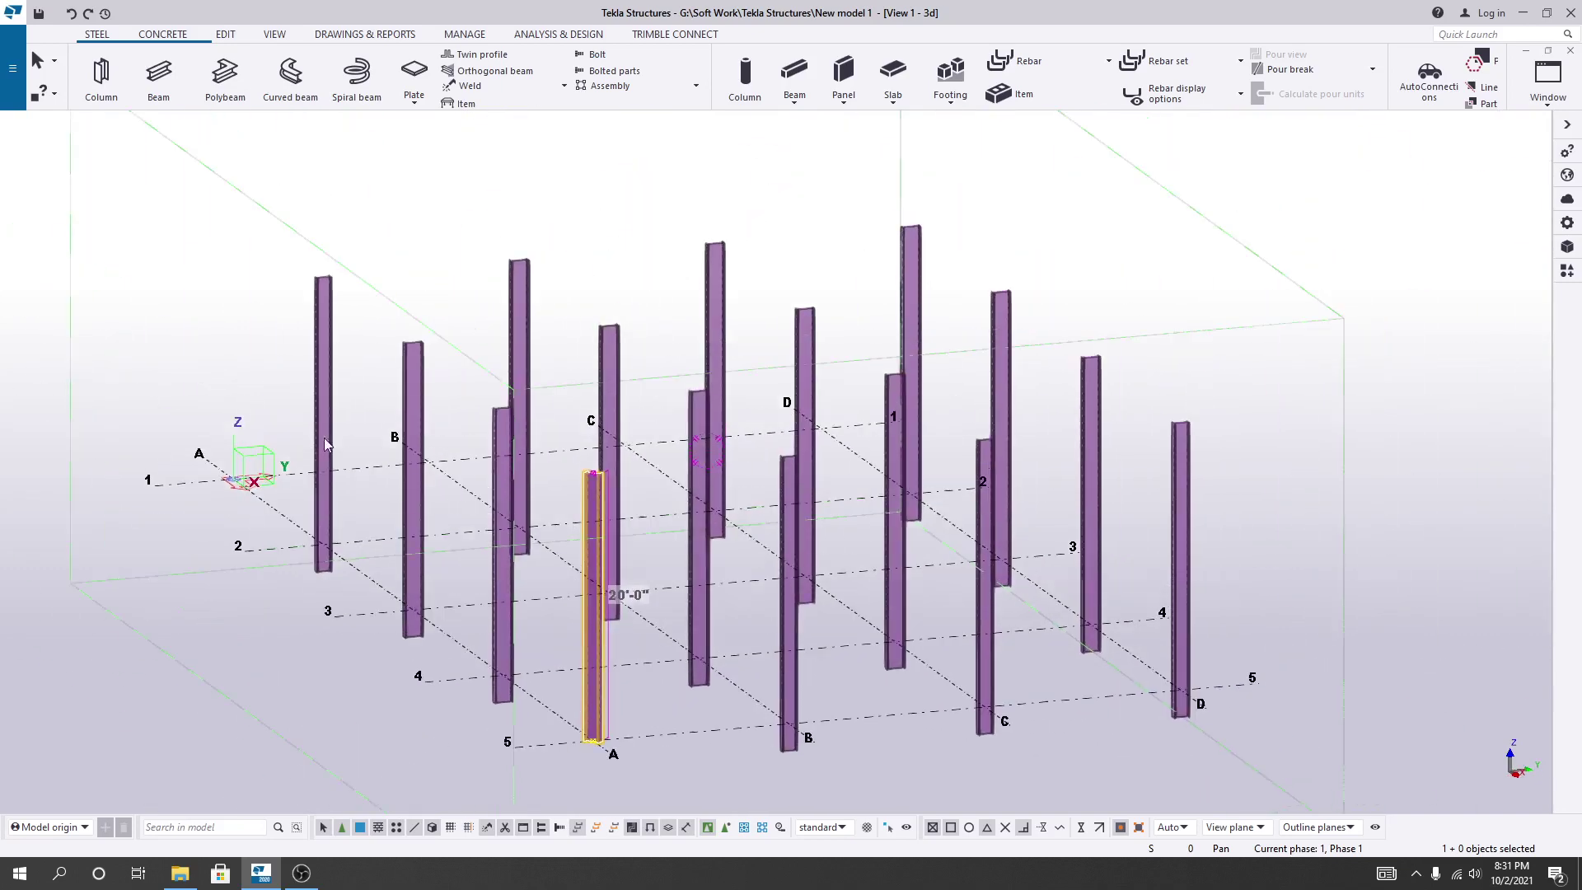
{"action": "middle_click_drag", "start_coordinate": [1089, 650], "coordinate": [1055, 664]}
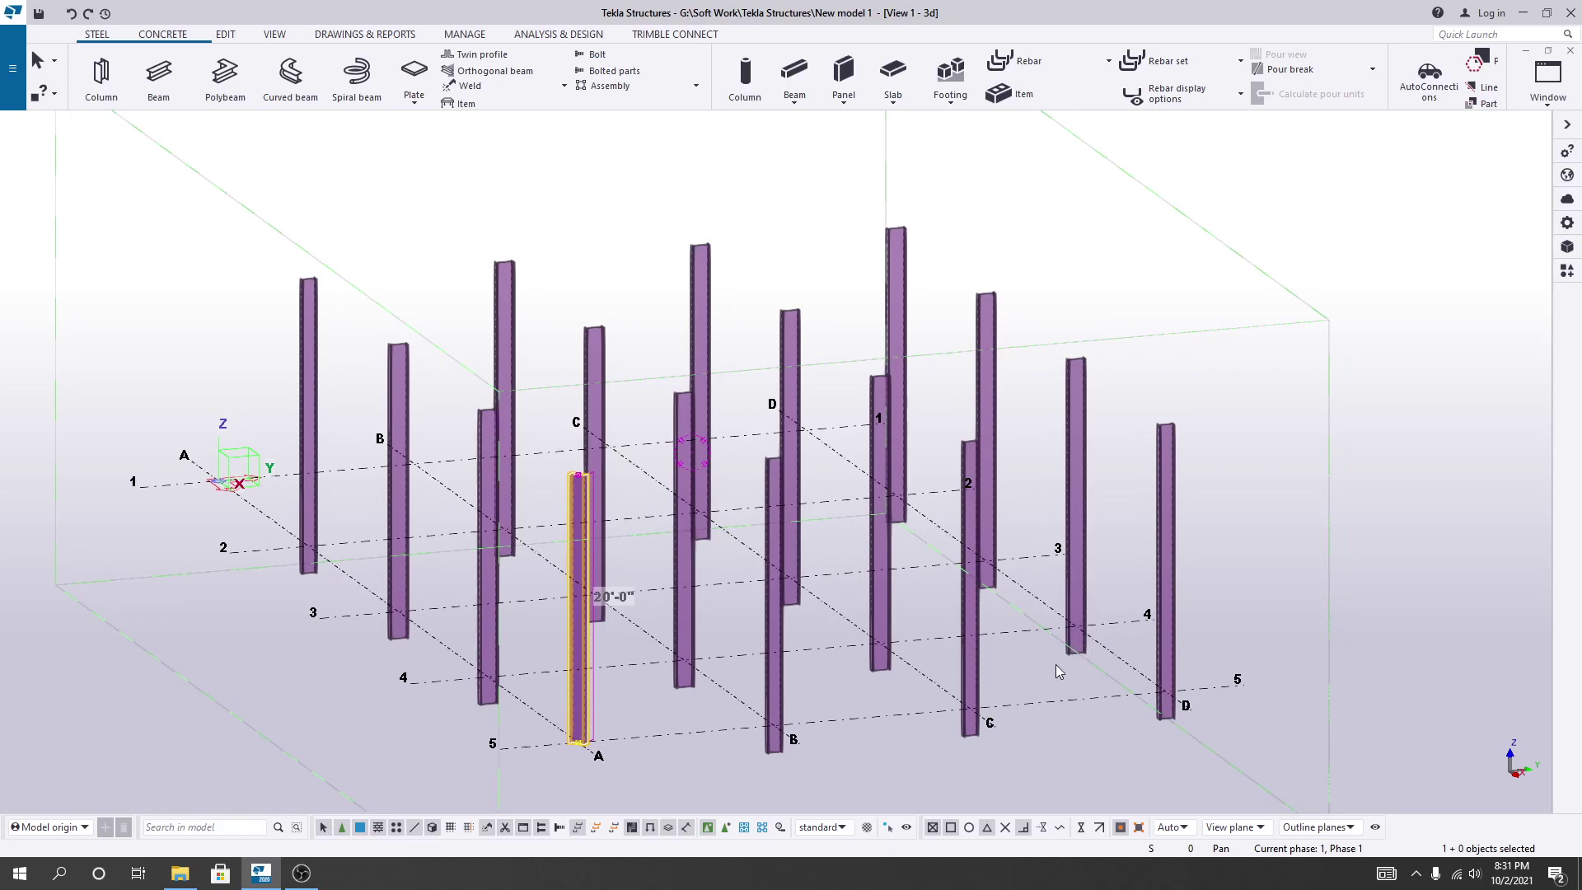
{"action": "middle_click_drag", "start_coordinate": [1193, 536], "coordinate": [1215, 574]}
{"action": "scroll", "coordinate": [1088, 633], "scroll_direction": "down", "scroll_amount": 3}
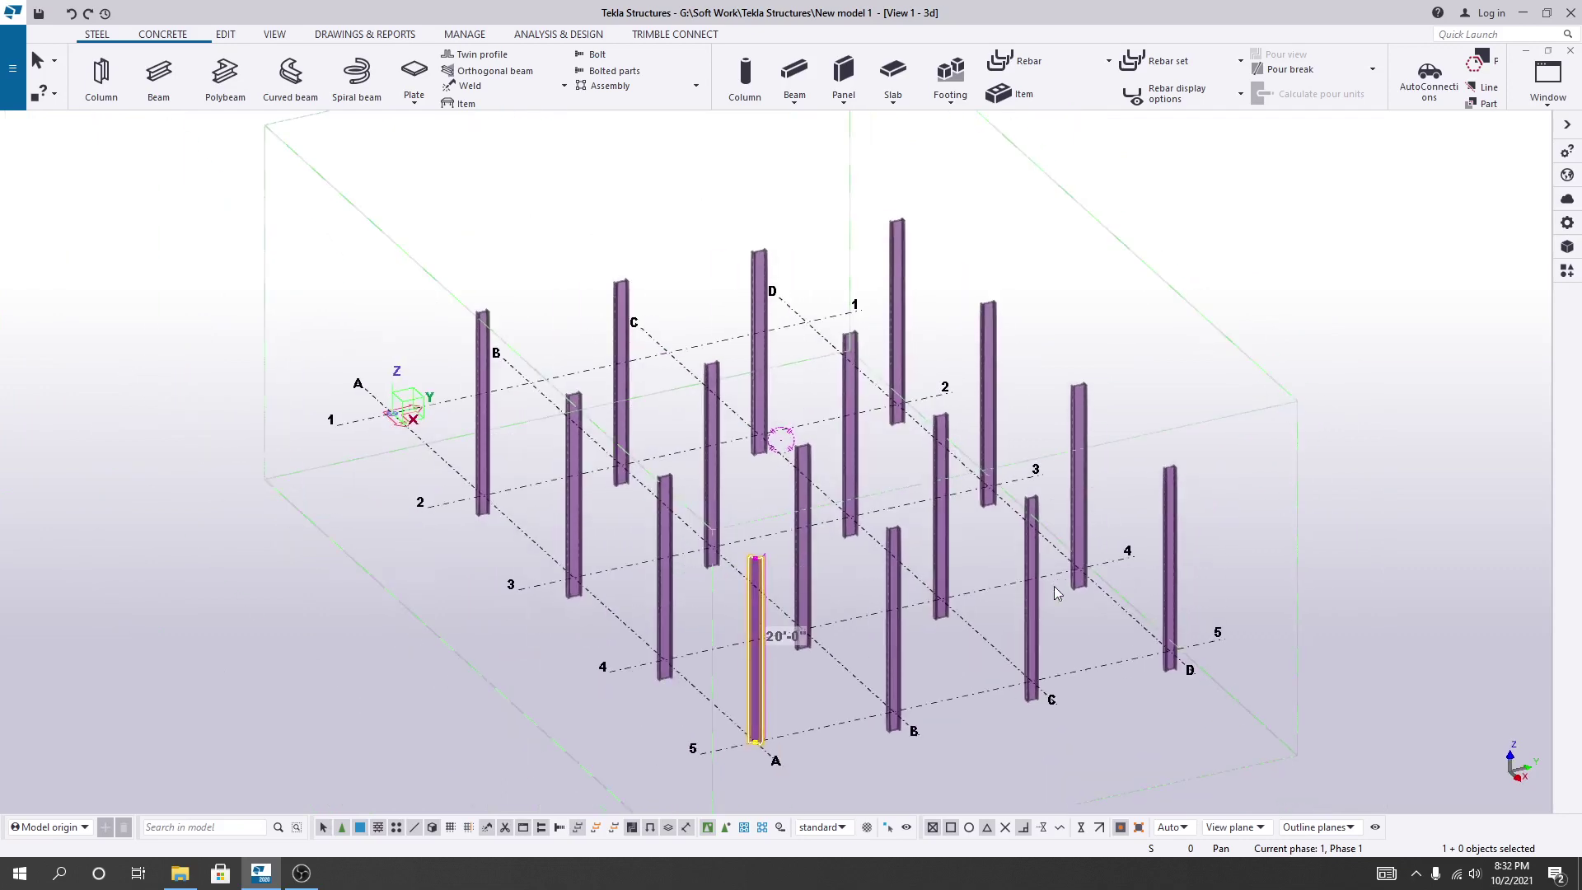